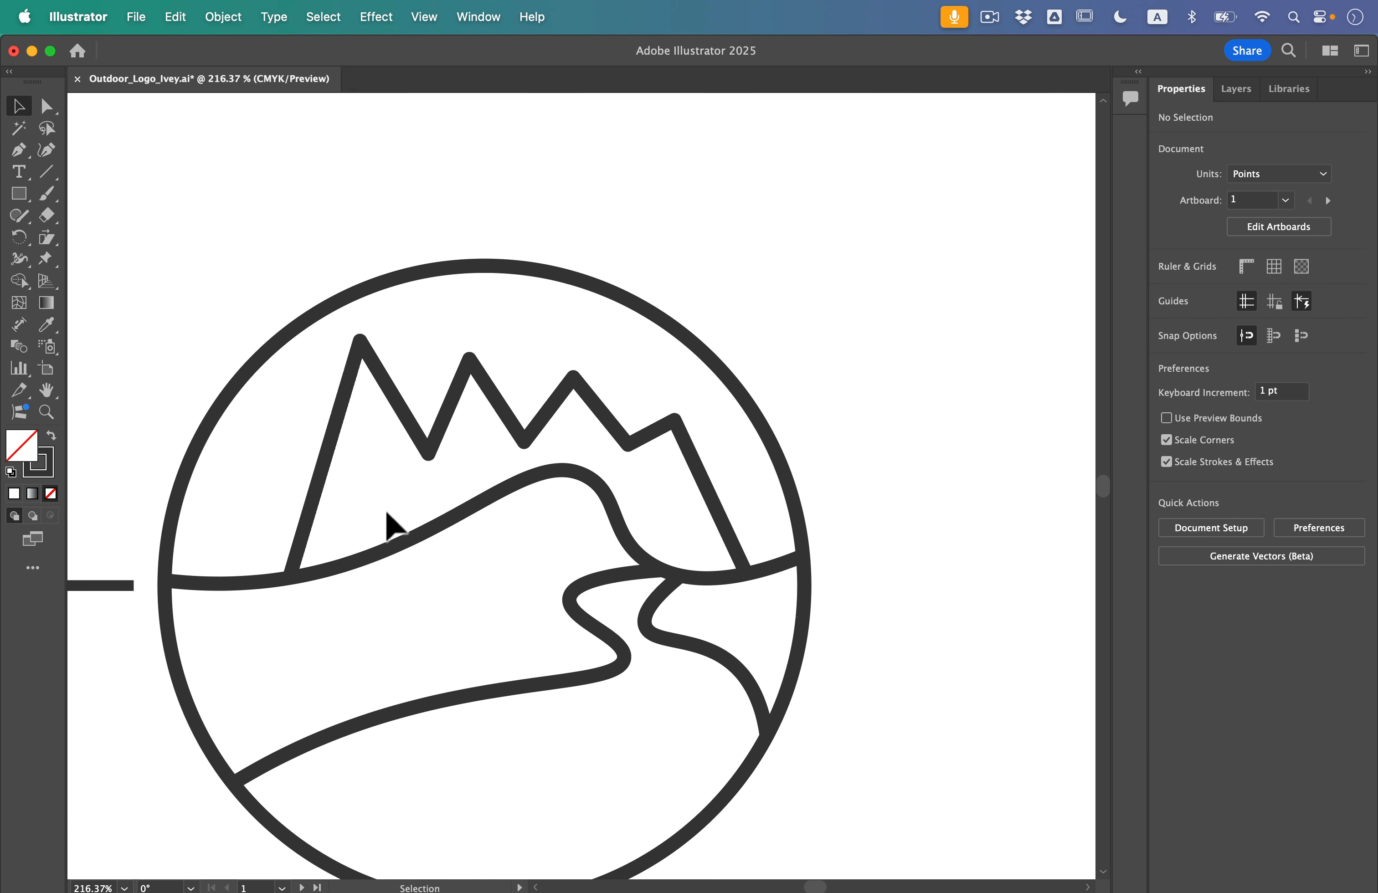
Step: Turn on a dashed stroke for the horizontal line to the left of the circle
{"action": "scroll", "coordinate": [387, 512], "scroll_direction": "left", "scroll_amount": 10}
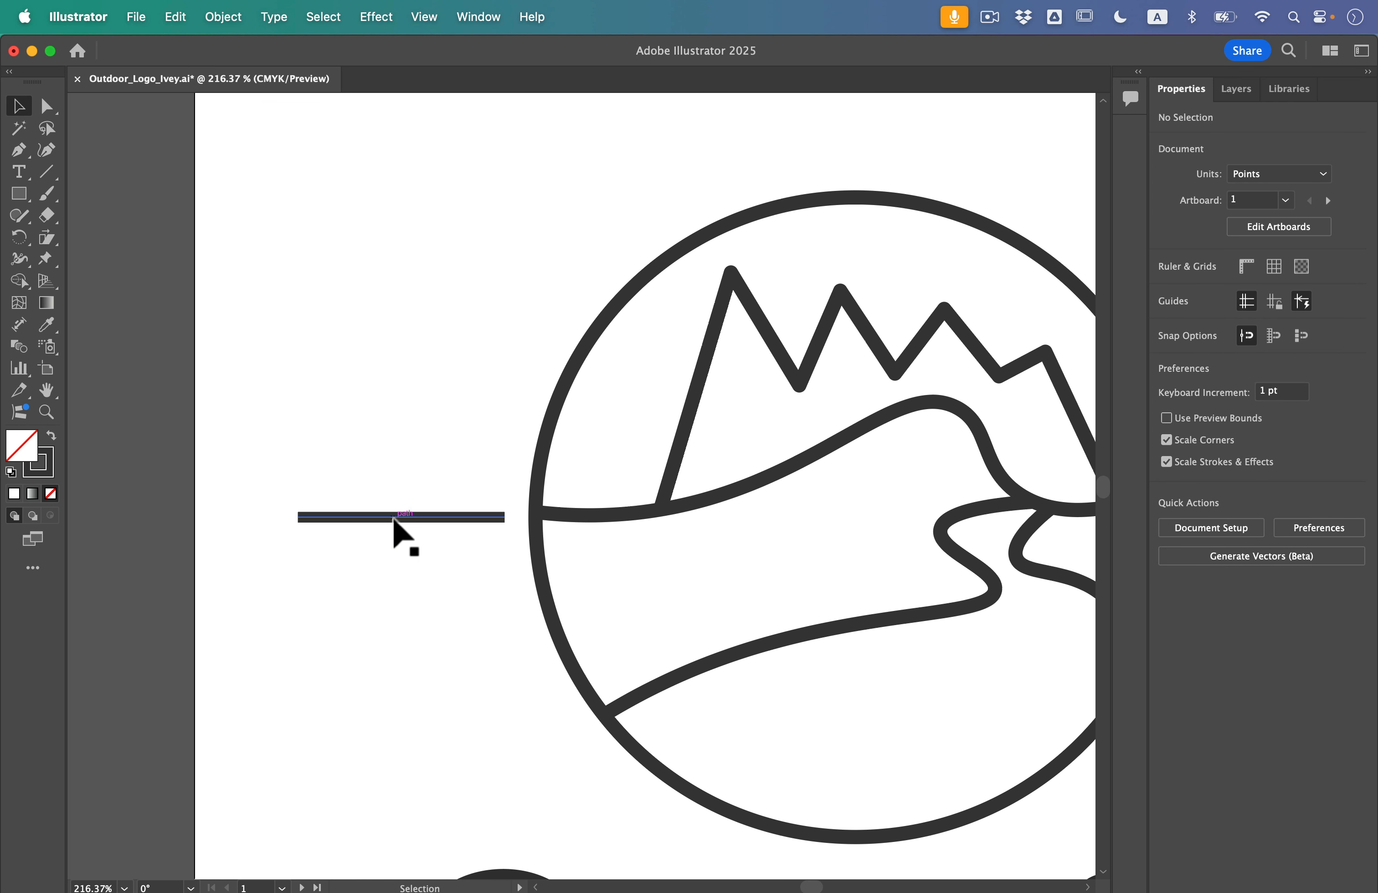
{"action": "left_click", "coordinate": [393, 520]}
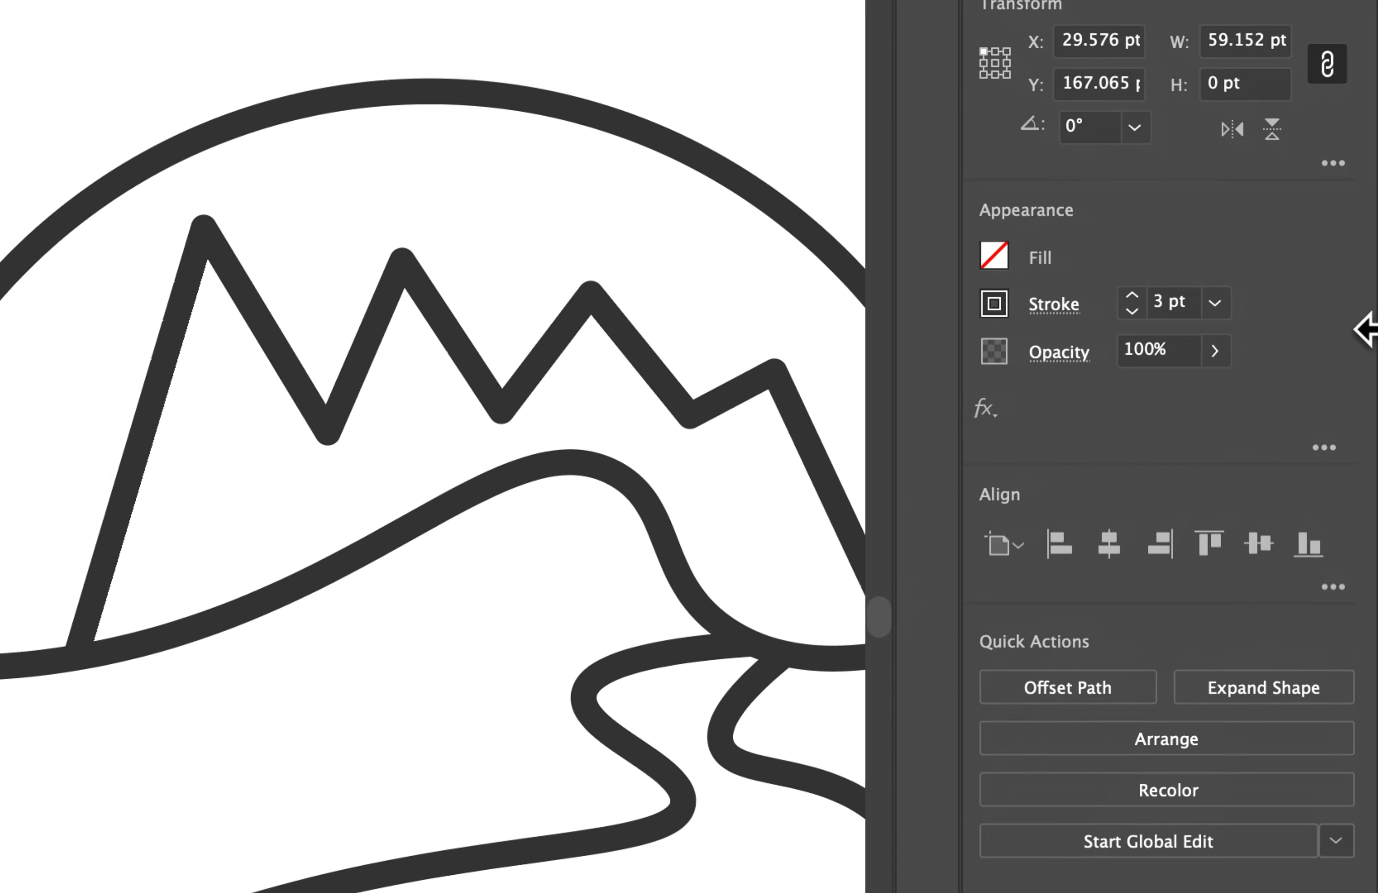
{"action": "left_click", "coordinate": [1037, 303]}
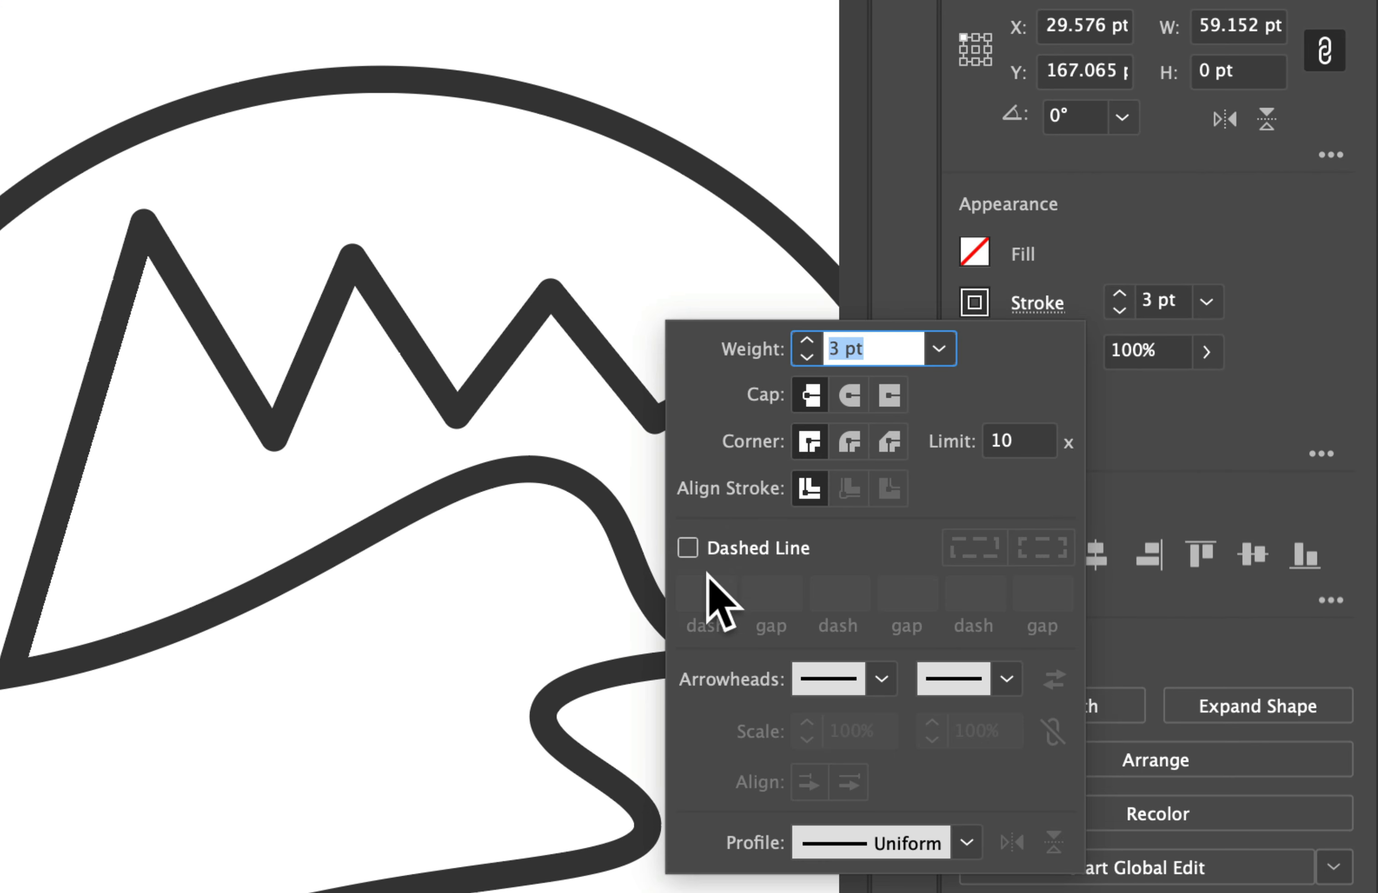
{"action": "left_click", "coordinate": [696, 550]}
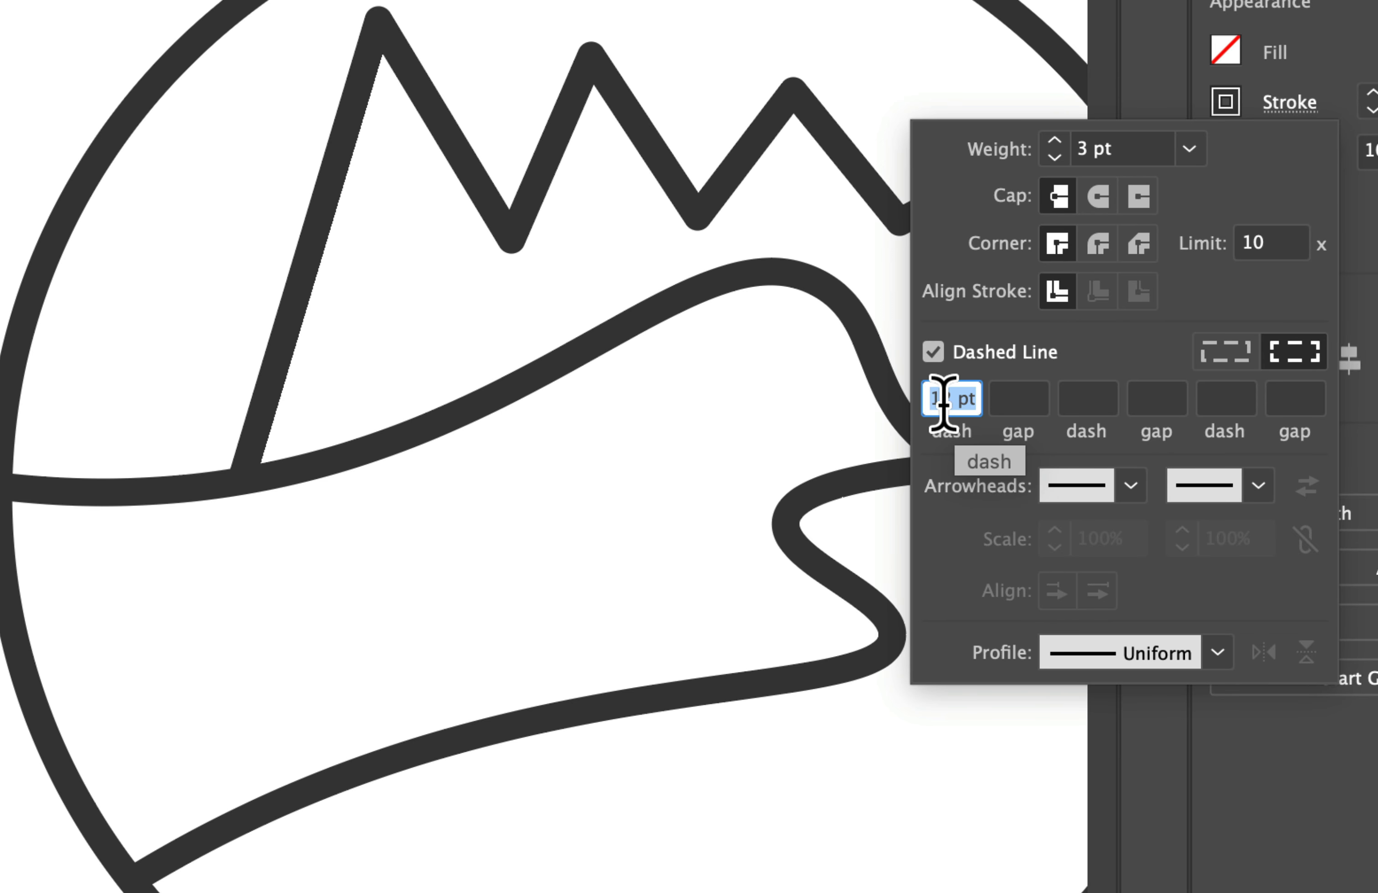
Step: Set the line's dash pattern to a 35 pt dash, 4 pt gap, 5 pt dash and 4 pt gap
{"action": "type", "text": "45"}
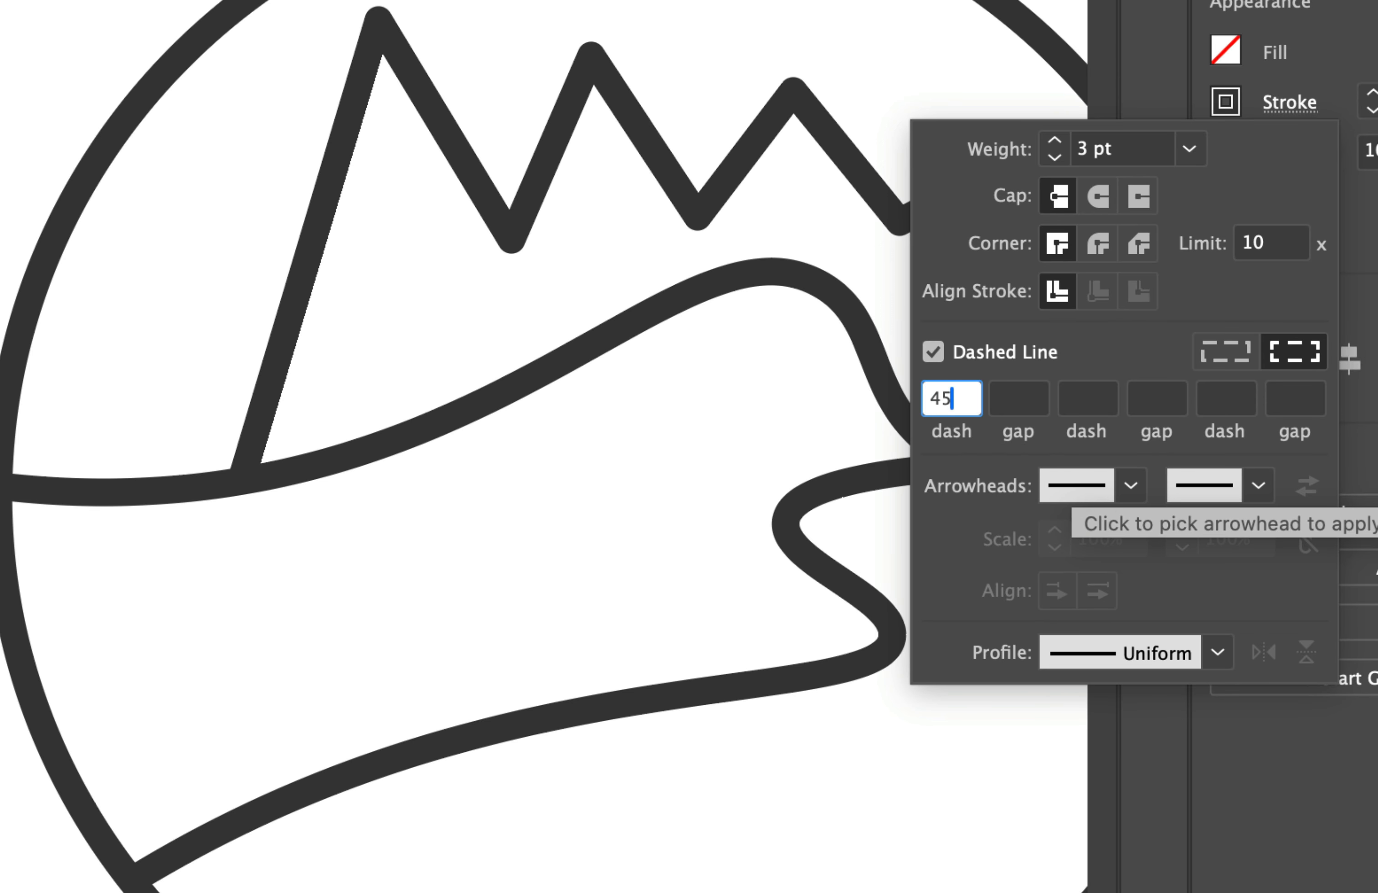
{"action": "key", "text": "Tab"}
{"action": "left_click", "coordinate": [975, 404]}
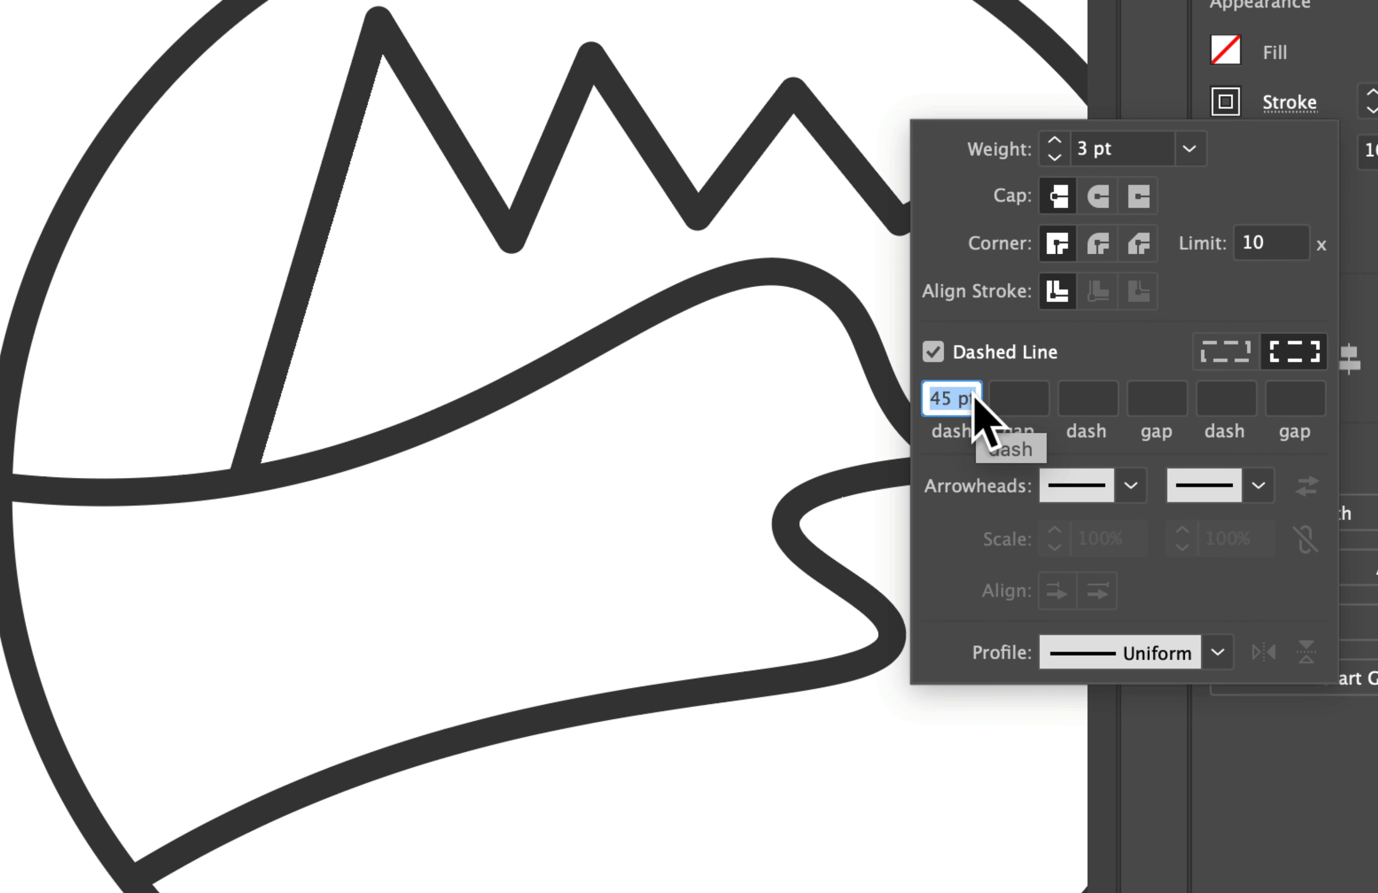
{"action": "type", "text": "35"}
{"action": "left_click", "coordinate": [1023, 399]}
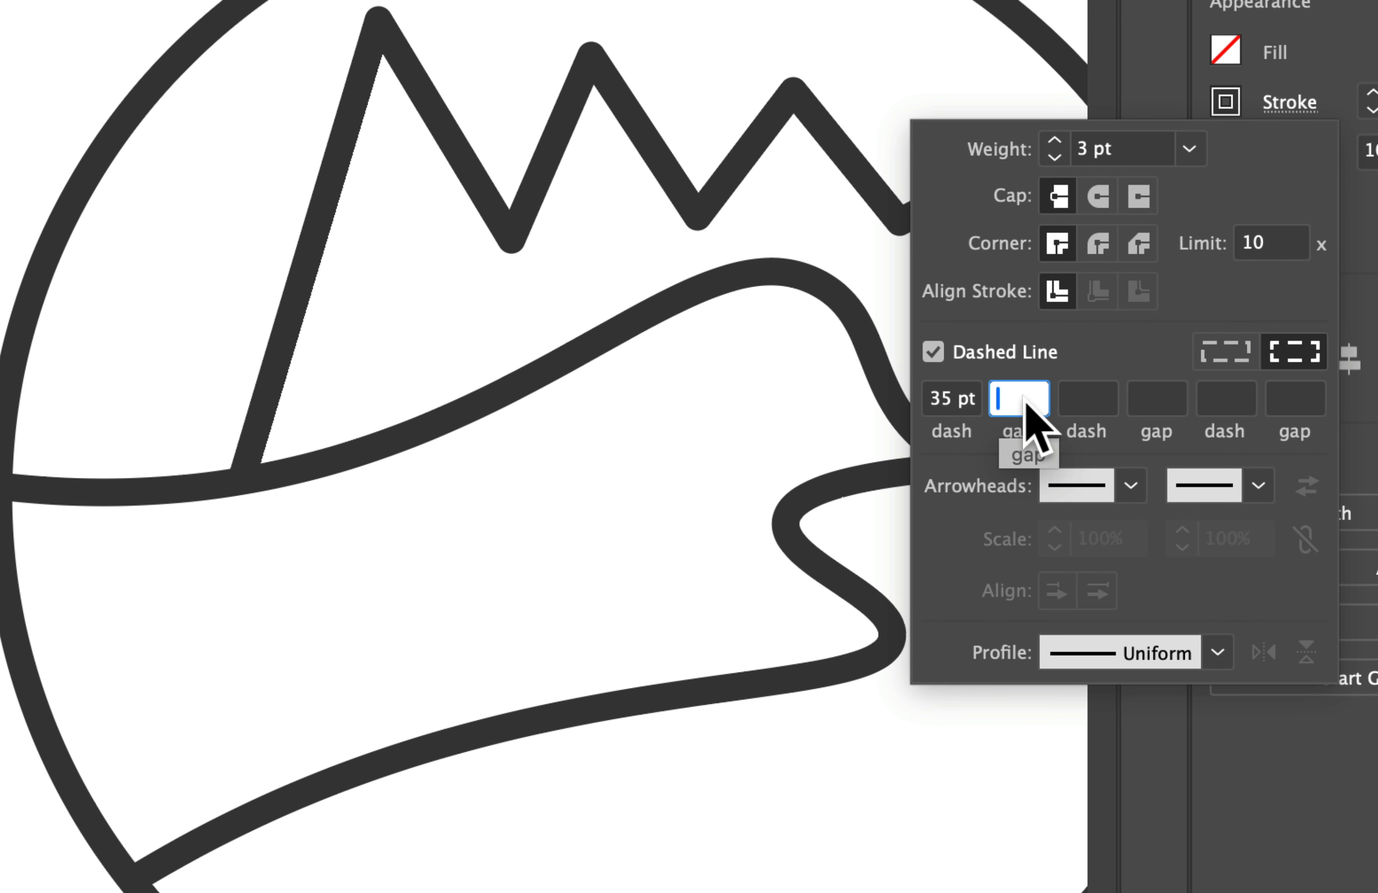
{"action": "type", "text": "4"}
{"action": "left_click", "coordinate": [1085, 399]}
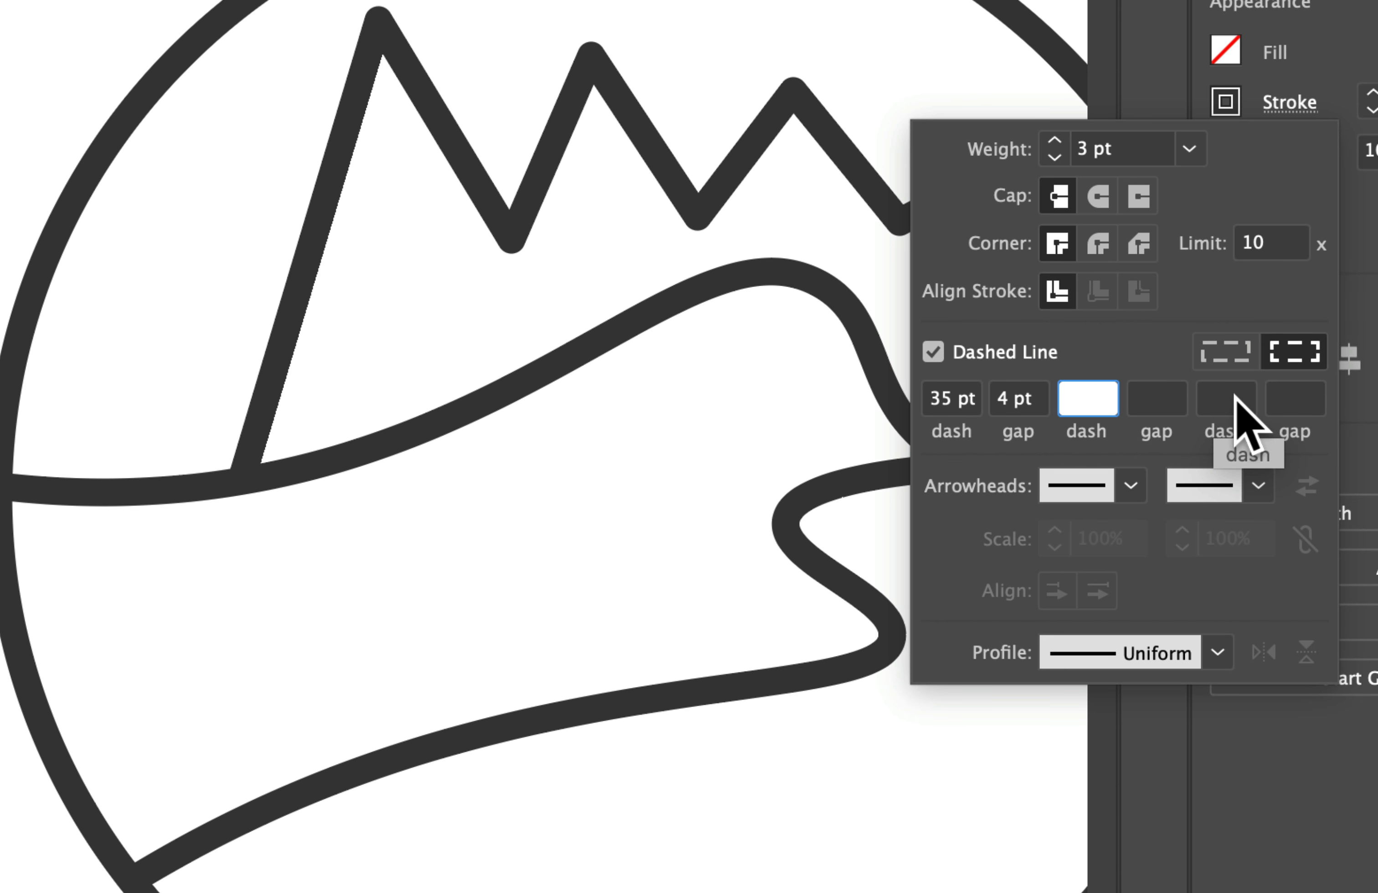
{"action": "type", "text": "5"}
{"action": "left_click", "coordinate": [1175, 406]}
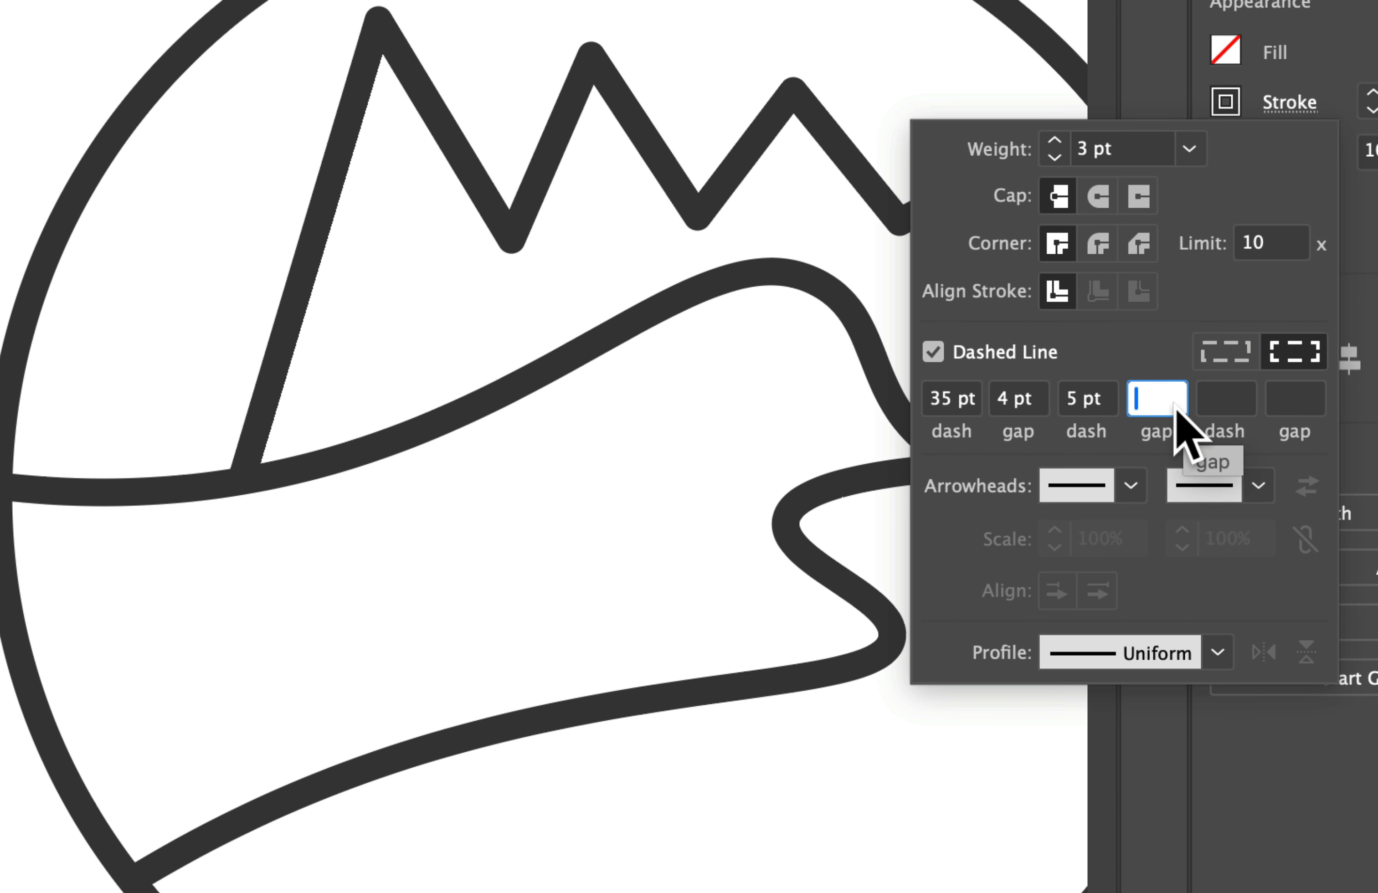
{"action": "type", "text": "5"}
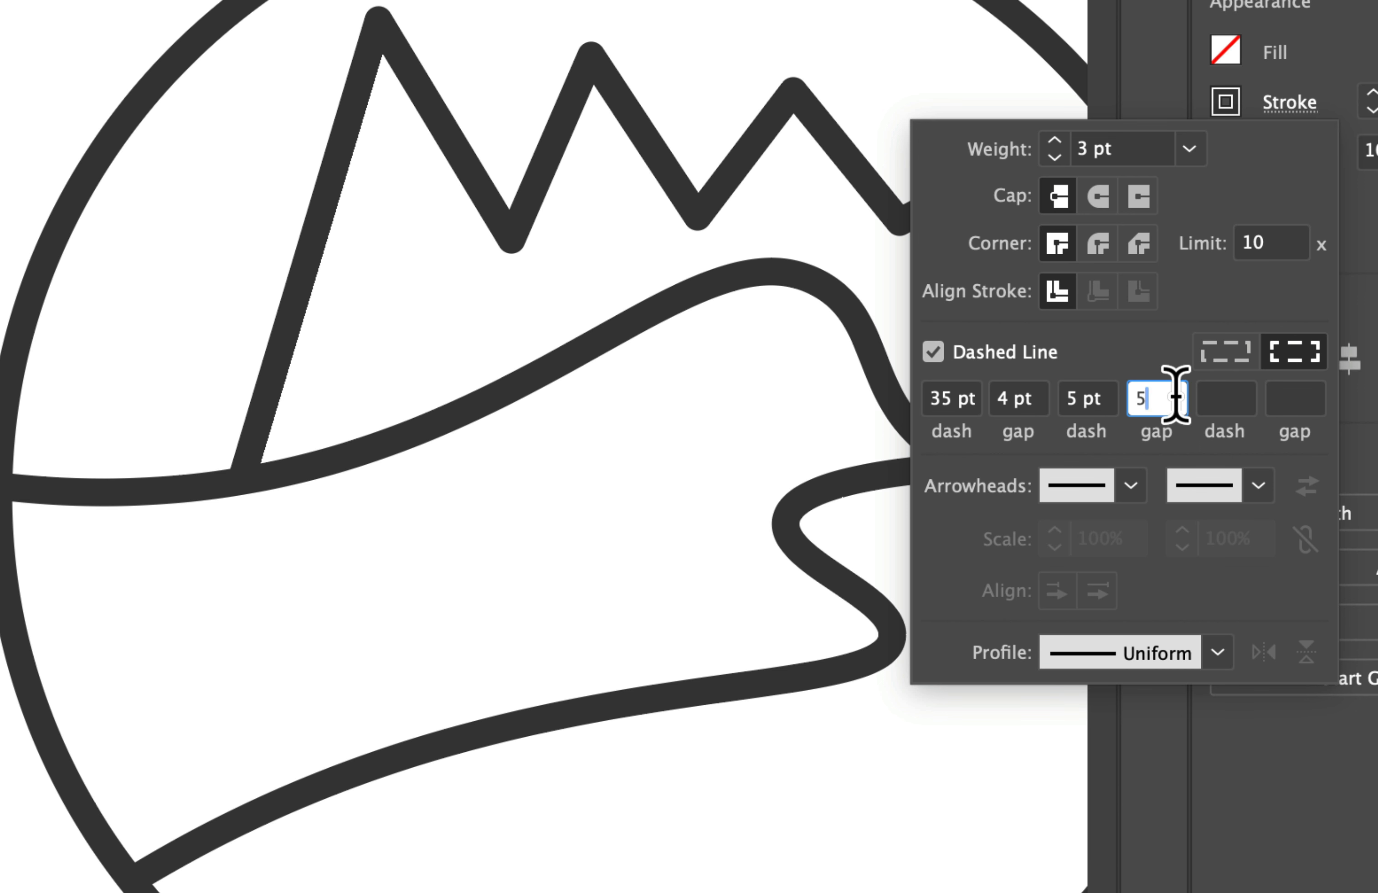
{"action": "key", "text": "Return"}
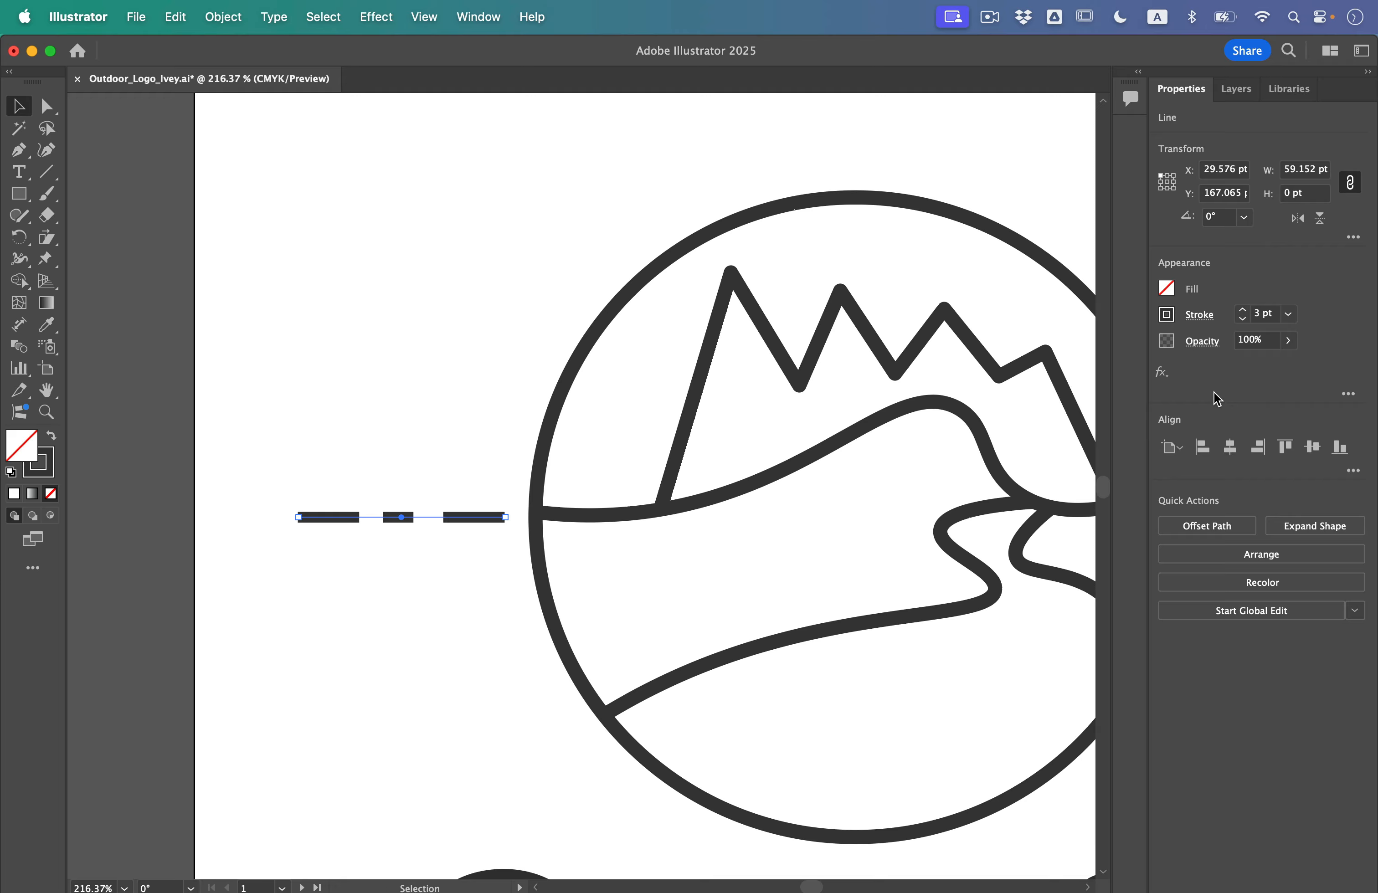
Step: Make the line's dashed stroke preserve the exact dash and gap lengths
{"action": "left_click", "coordinate": [1199, 314]}
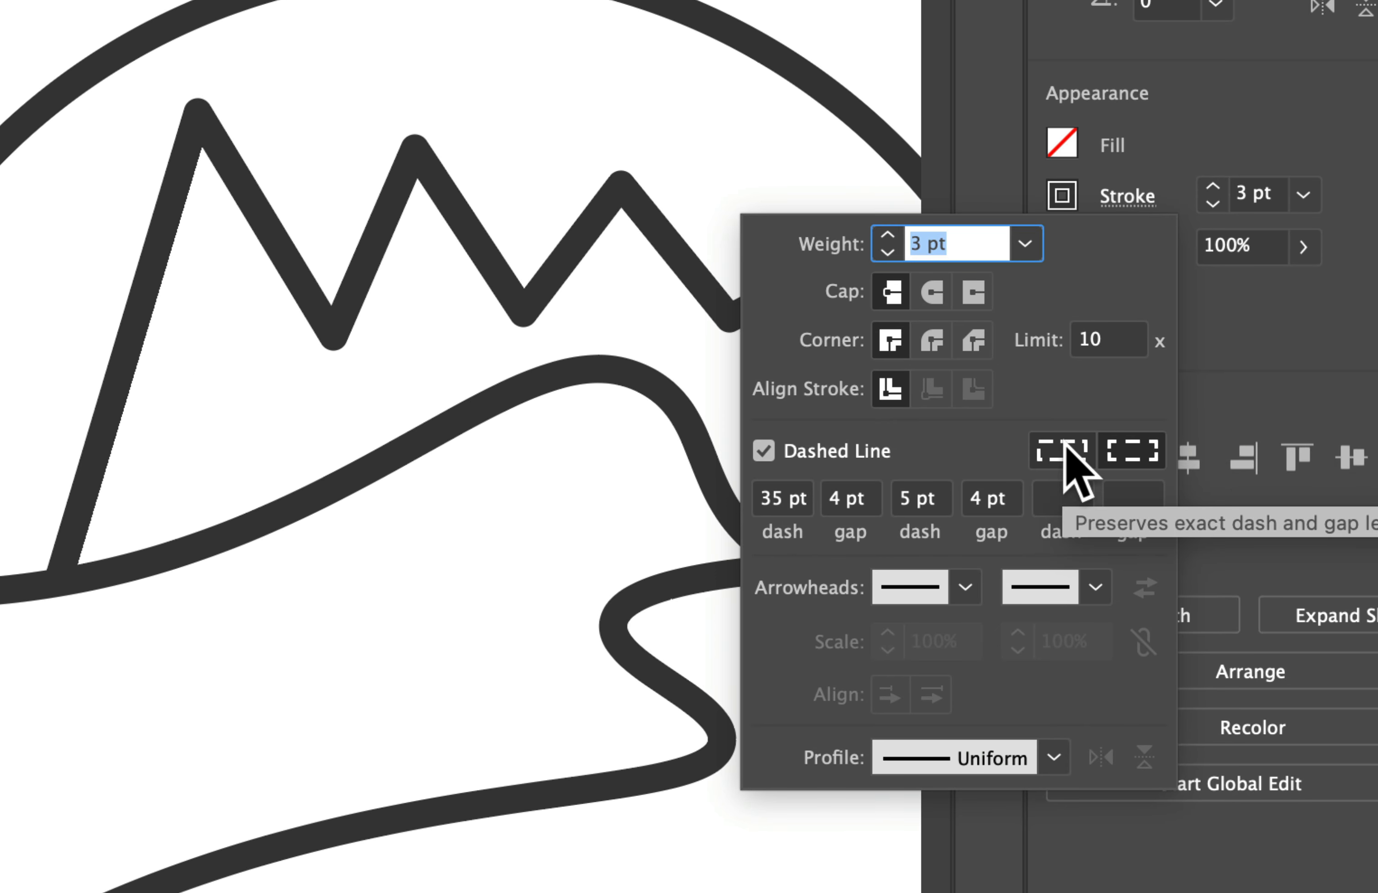
{"action": "left_click", "coordinate": [1050, 456]}
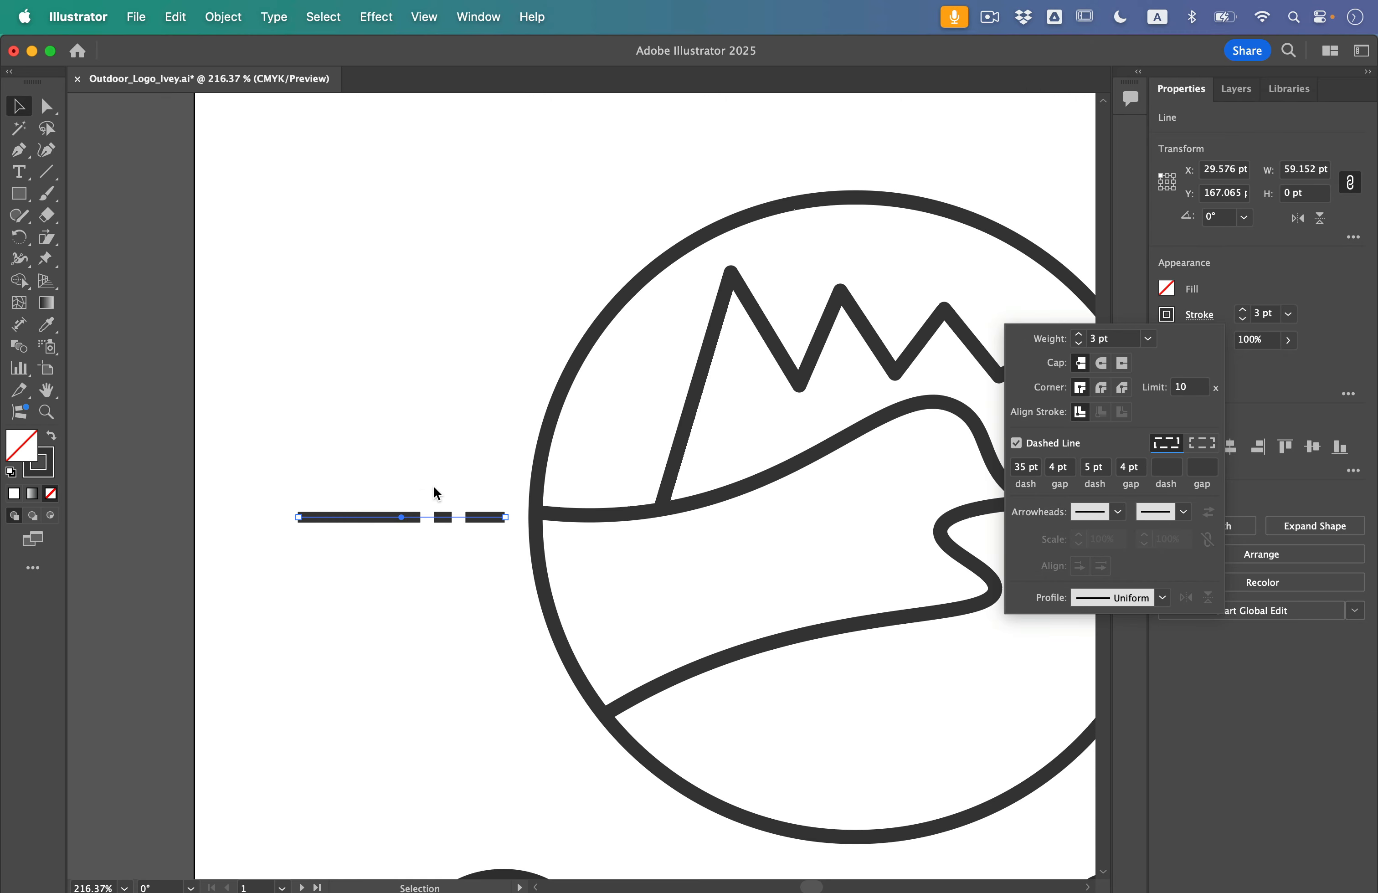
{"action": "left_click", "coordinate": [945, 532]}
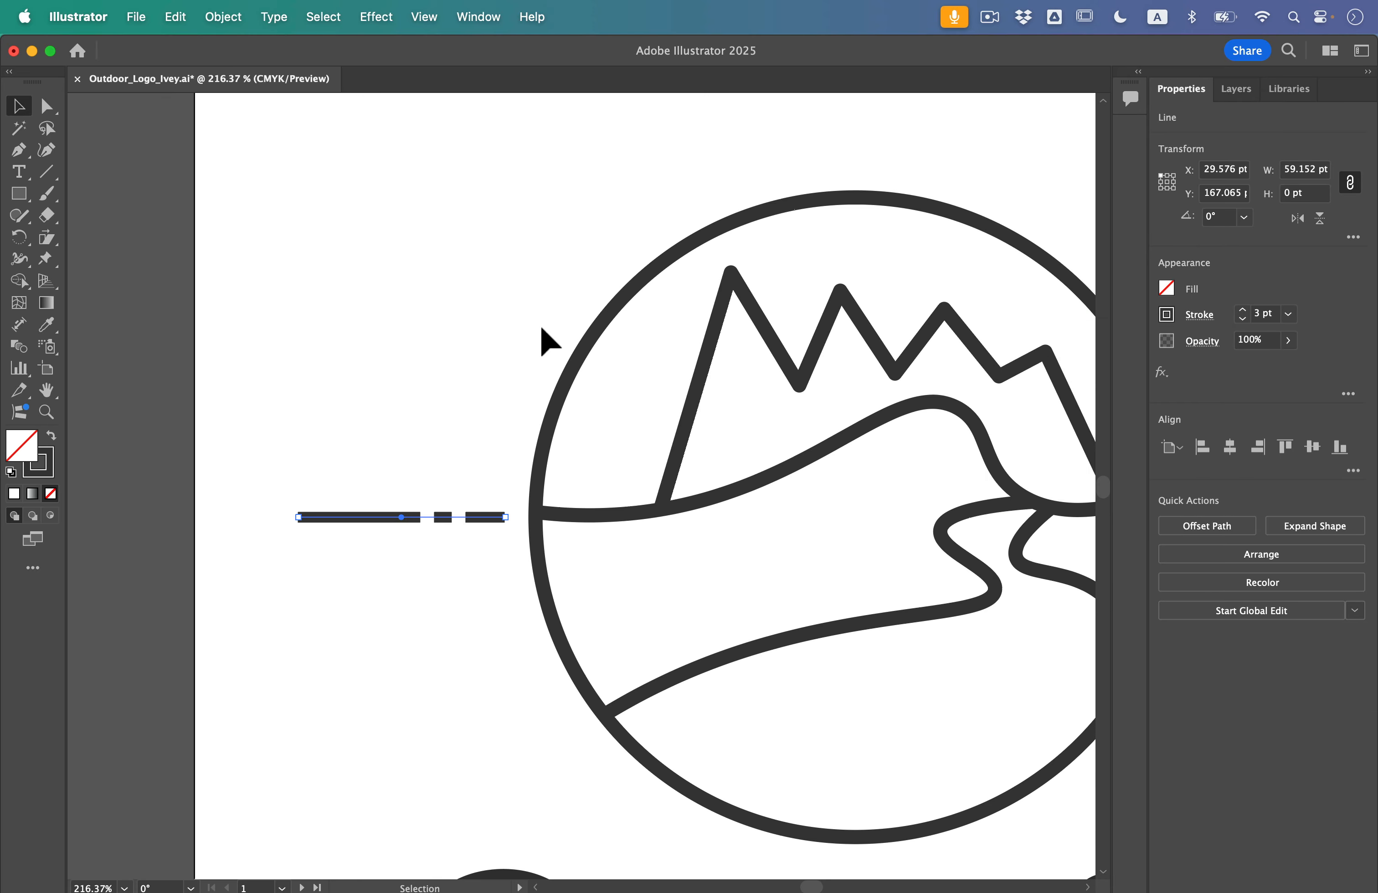
Step: Create a copy of the dashed line rotated -15° around the circle's center
{"action": "scroll", "coordinate": [544, 345], "scroll_direction": "down", "scroll_amount": 5}
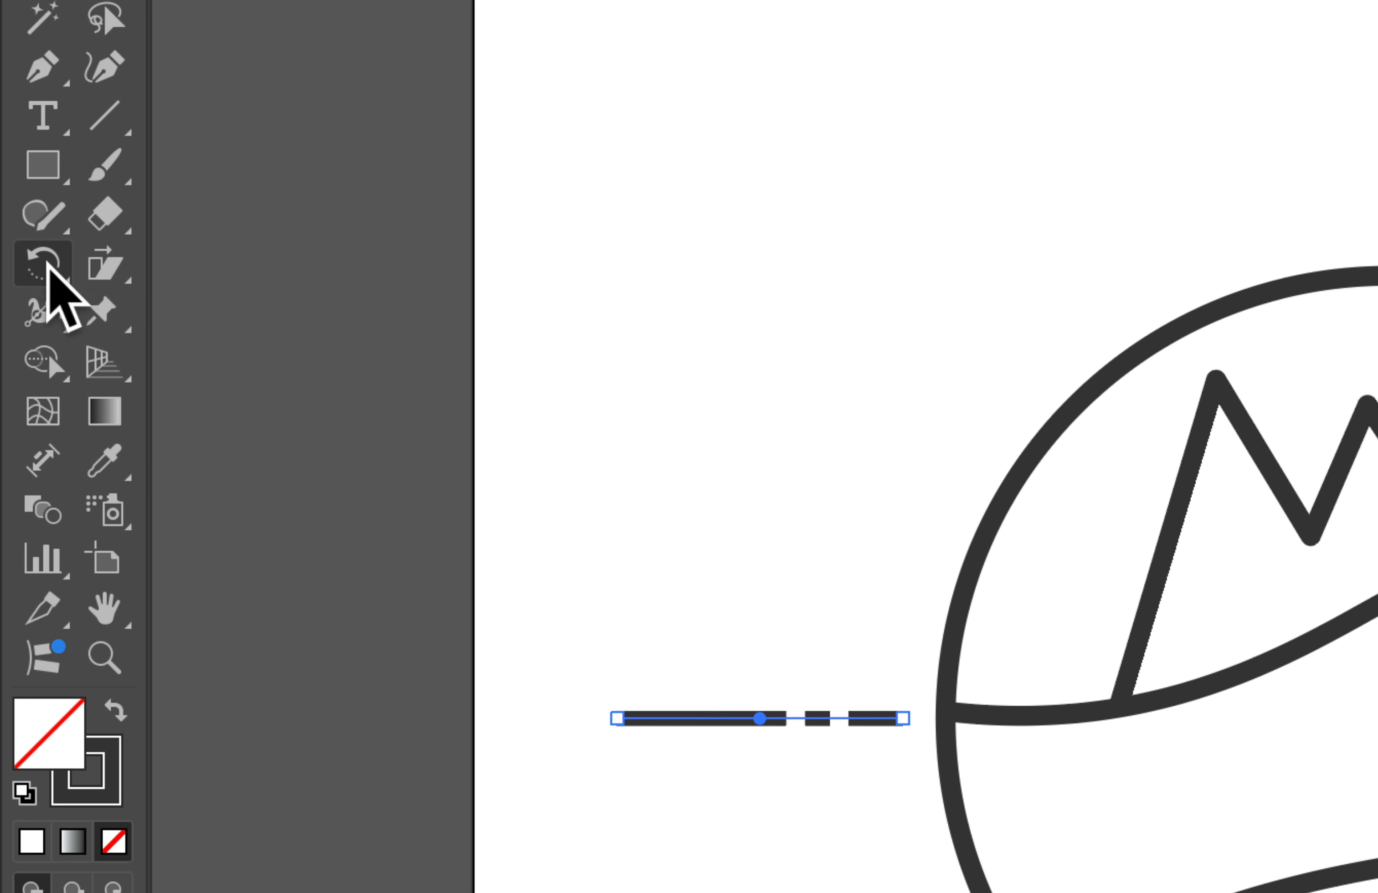
{"action": "left_click", "coordinate": [16, 238]}
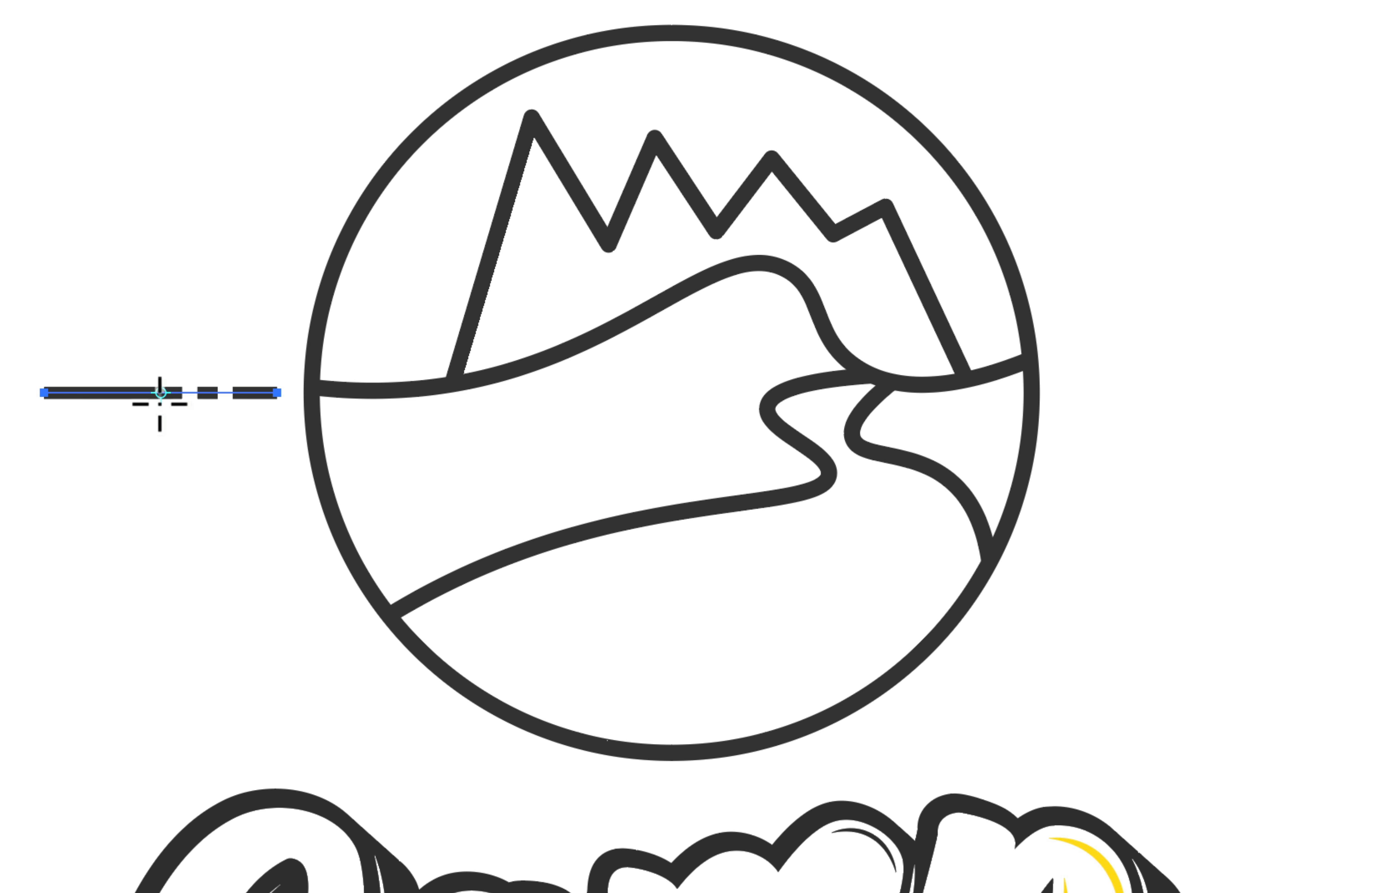
{"action": "mouse_move", "coordinate": [161, 393]}
{"action": "left_mouse_down"}
{"action": "mouse_move", "coordinate": [162, 407]}
{"action": "mouse_move", "coordinate": [397, 437]}
{"action": "mouse_move", "coordinate": [642, 425]}
{"action": "mouse_move", "coordinate": [683, 394]}
{"action": "left_mouse_up"}
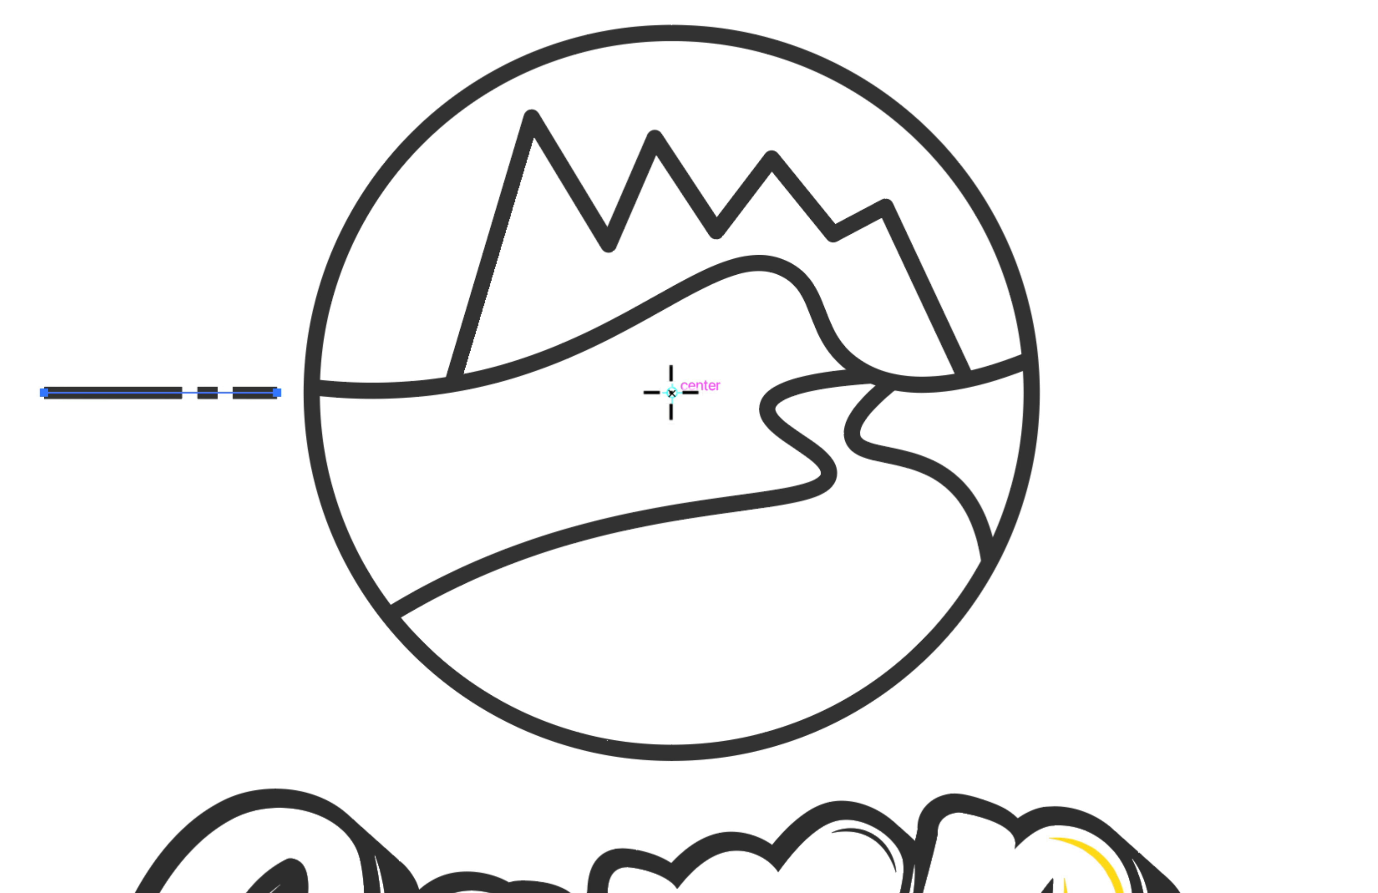
{"action": "left_click_drag", "start_coordinate": [672, 392], "coordinate": [671, 393]}
{"action": "left_click", "coordinate": [671, 393], "text": "alt"}
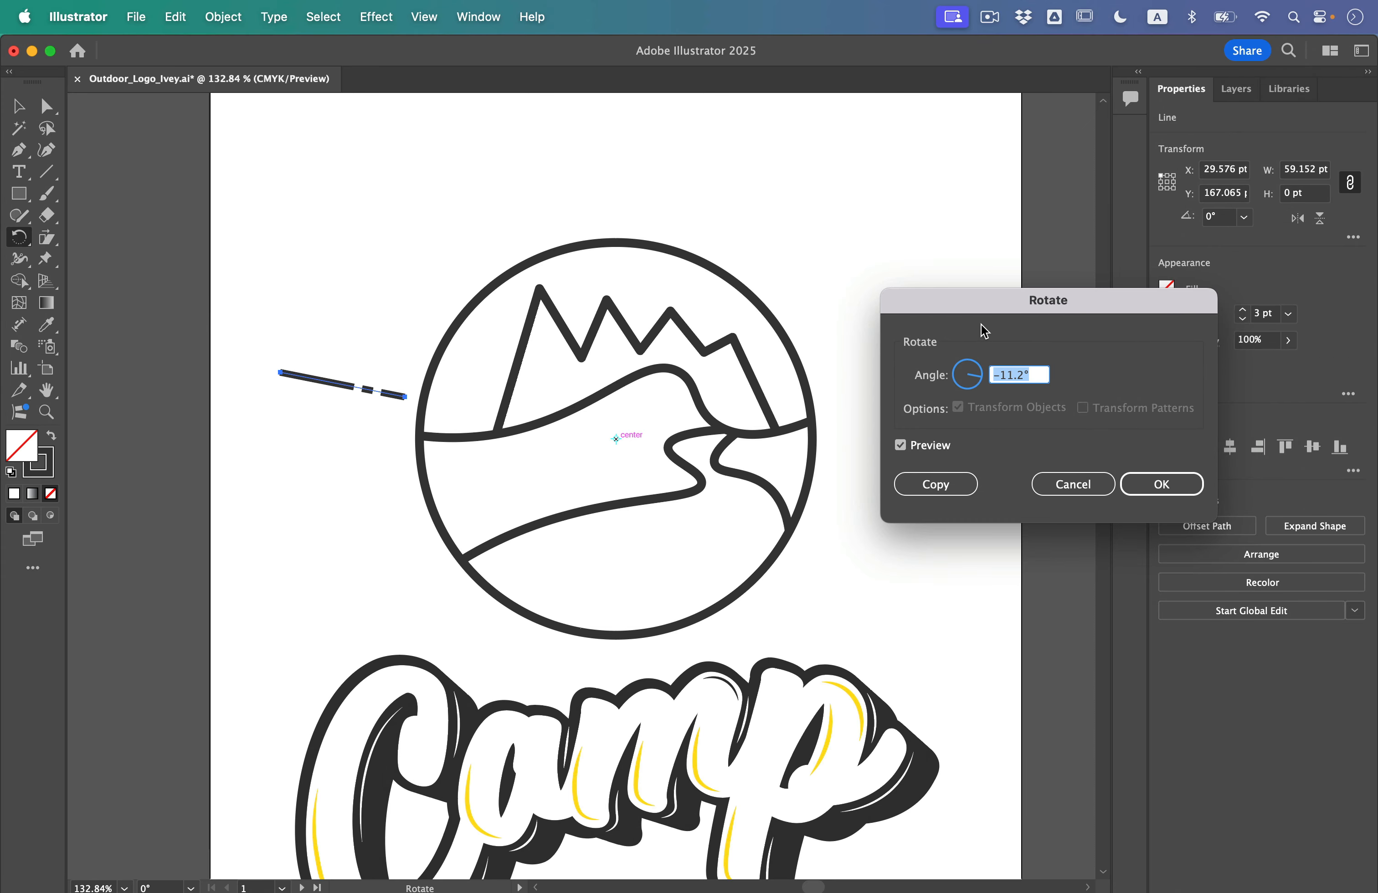
{"action": "left_click_drag", "start_coordinate": [1051, 290], "coordinate": [1018, 303]}
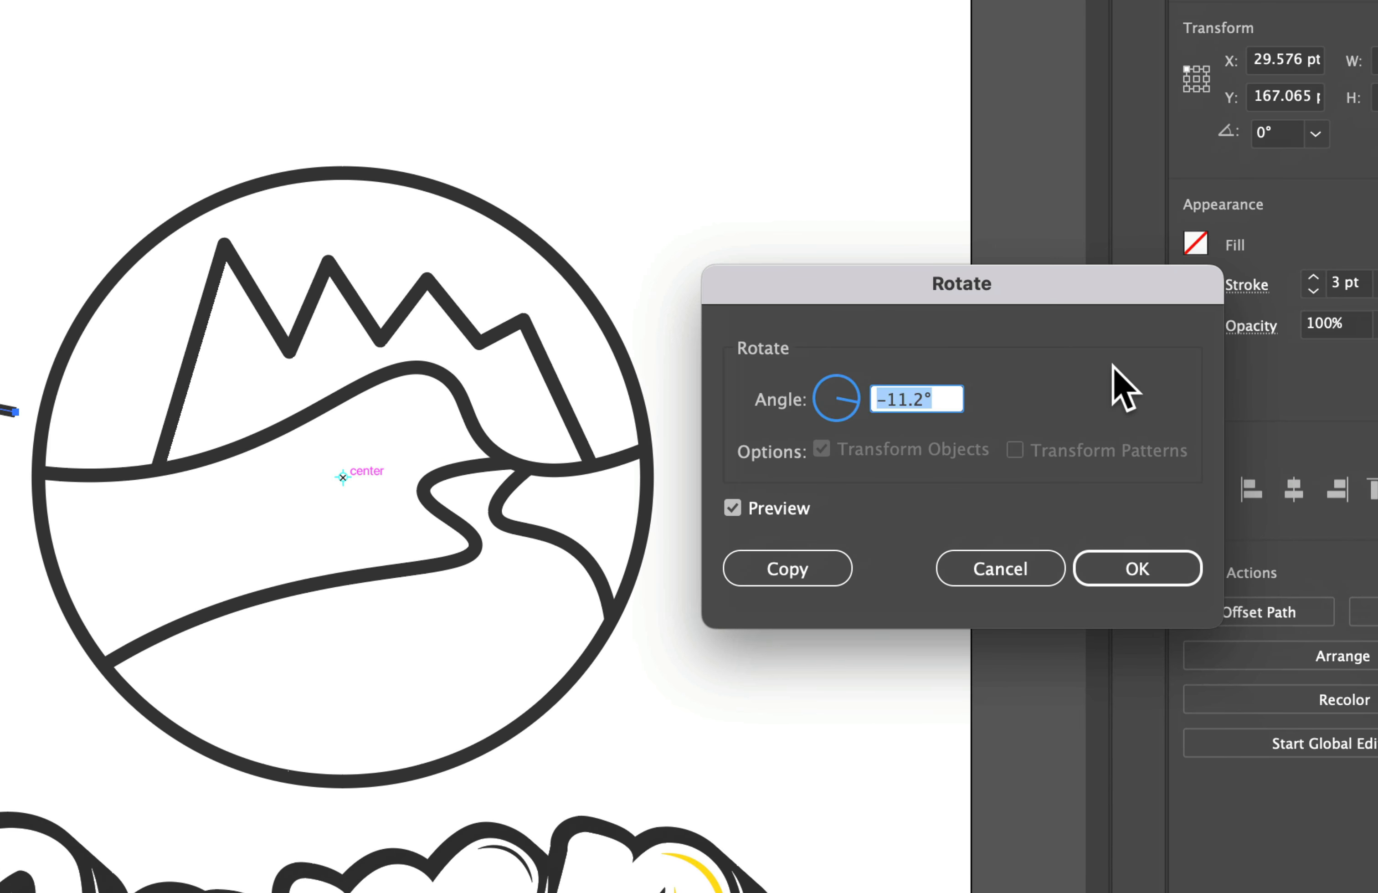
{"action": "type", "text": "-15"}
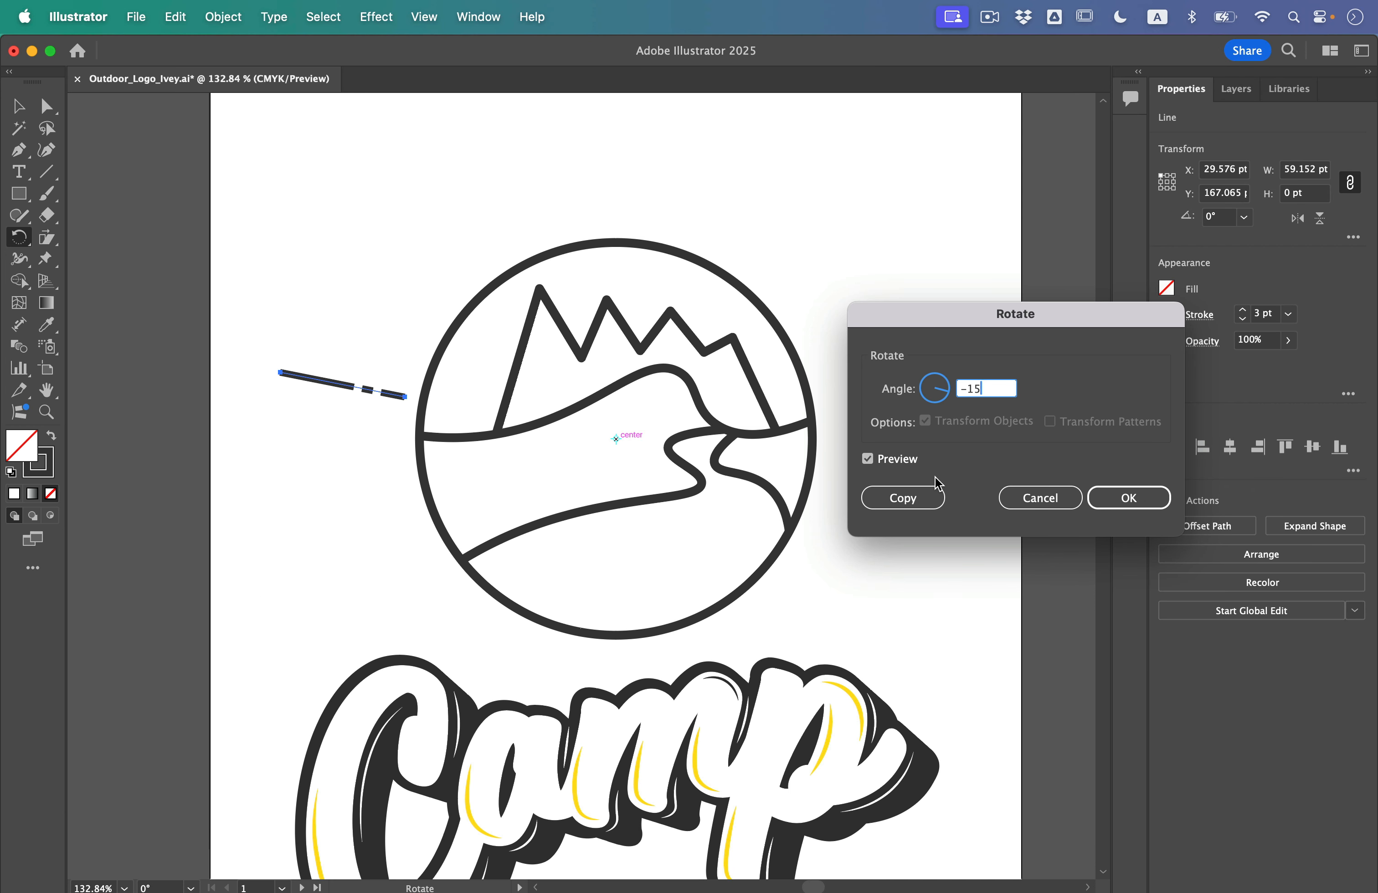
{"action": "left_click", "coordinate": [910, 501]}
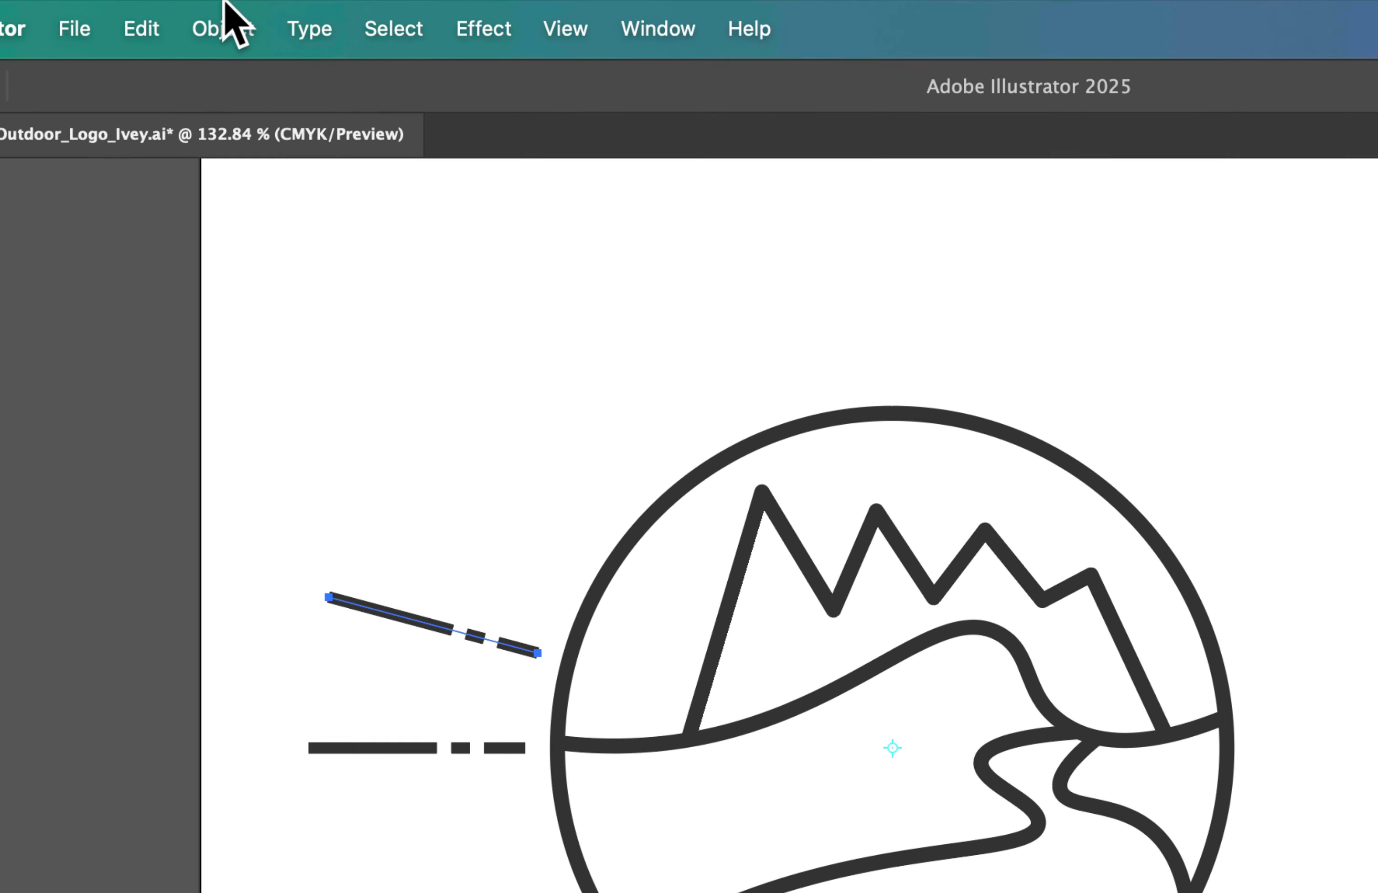
Step: Repeat the rotated copy with Transform Again until the rays span the circle's upper half to the opposite horizontal position
{"action": "left_click", "coordinate": [219, 15]}
{"action": "mouse_move", "coordinate": [234, 125]}
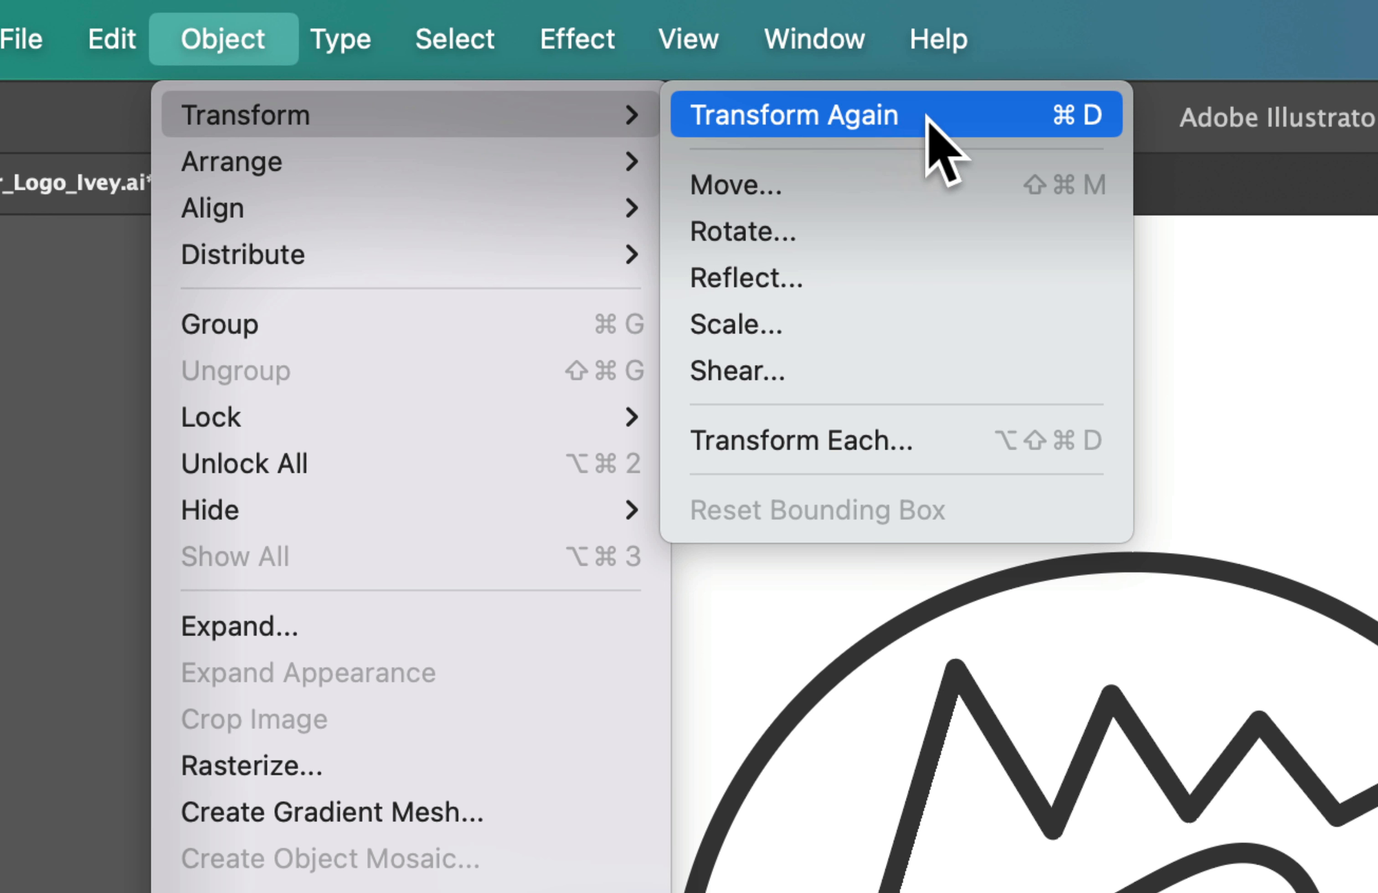
{"action": "left_click", "coordinate": [1069, 119]}
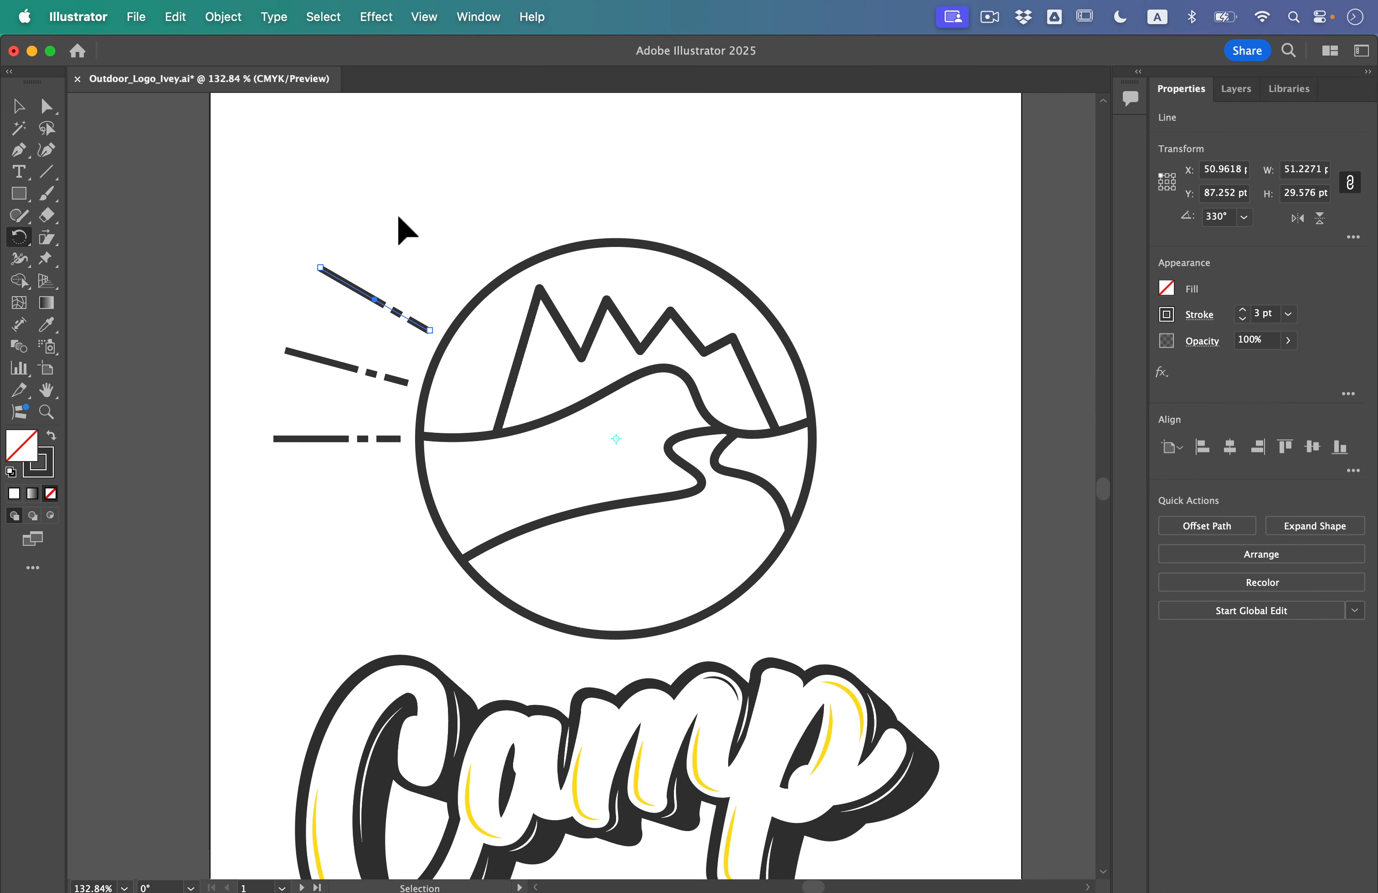
{"action": "key", "text": "super+d"}
{"action": "key", "text": "super+d"}
{"action": "key", "text": "super+d"}
{"action": "key", "text": "super+d"}
{"action": "key", "text": "super+d"}
{"action": "key", "text": "super+d"}
{"action": "key", "text": "super+d"}
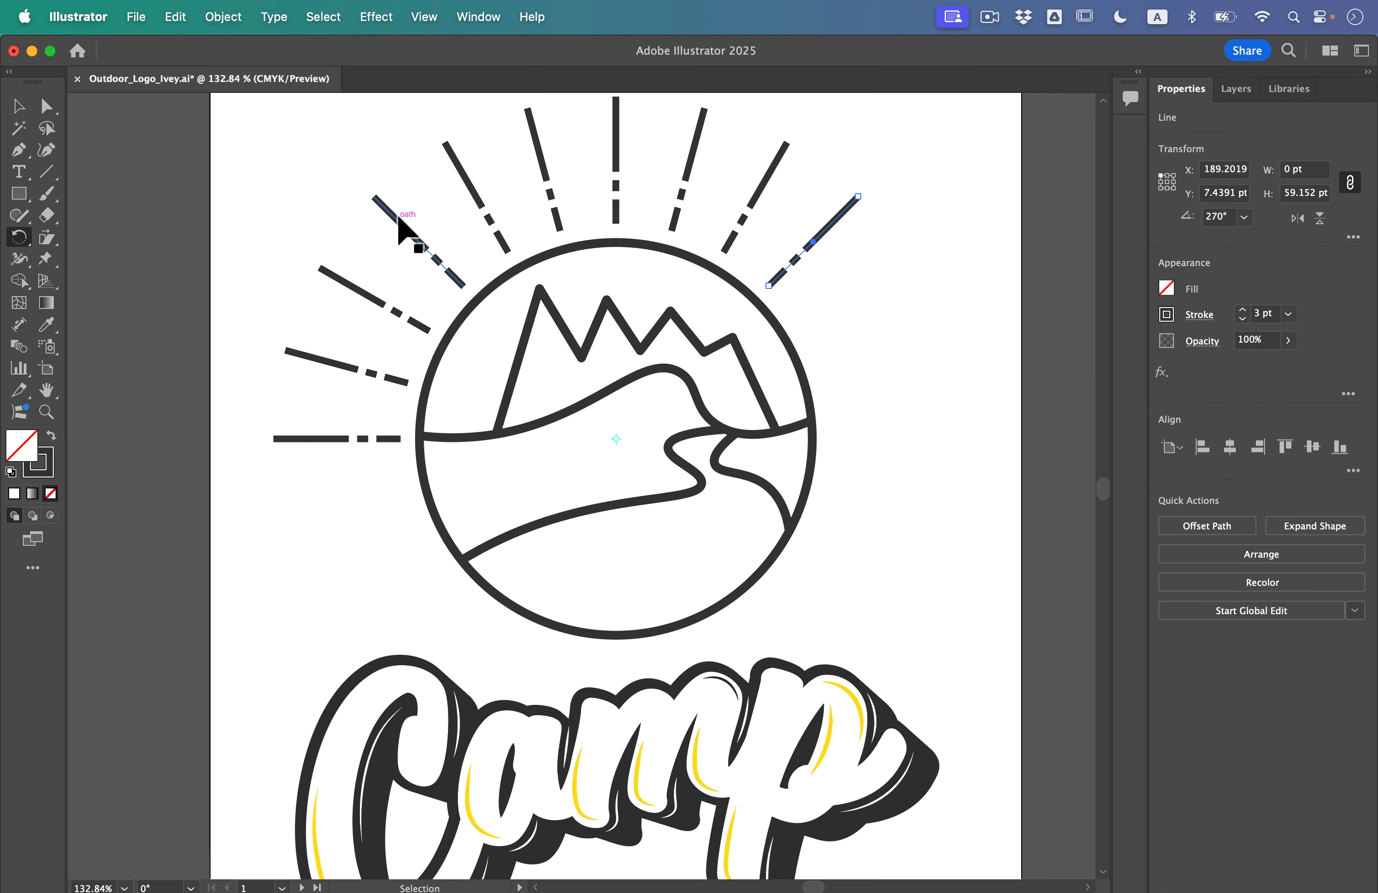
{"action": "key", "text": "super+d"}
{"action": "key", "text": "super+d"}
{"action": "key", "text": "super+d"}
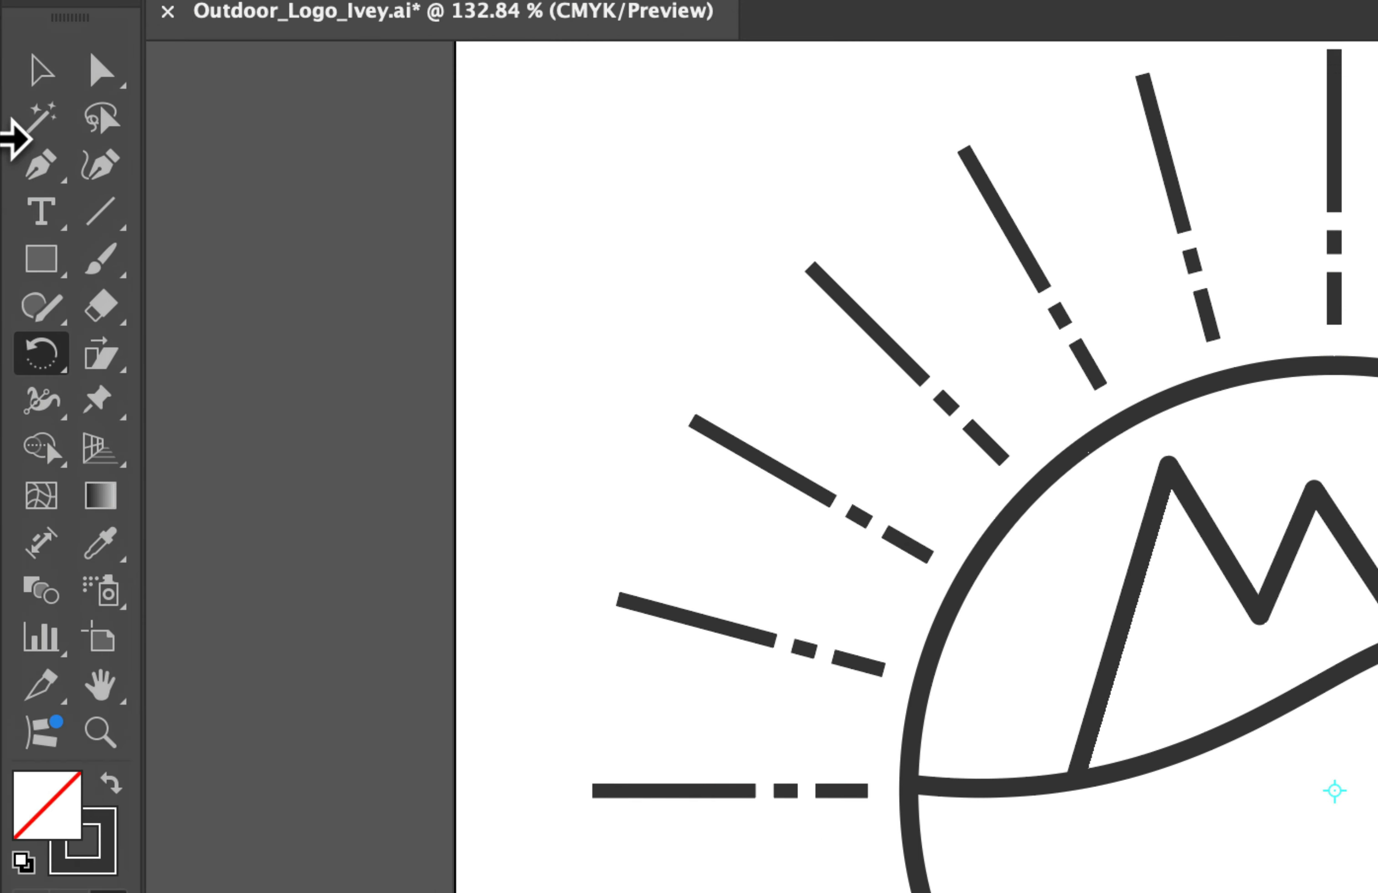
Step: Draw a rectangle about 264 by 71 pt across the circle's lower part and unlock all artwork
{"action": "left_click", "coordinate": [19, 193]}
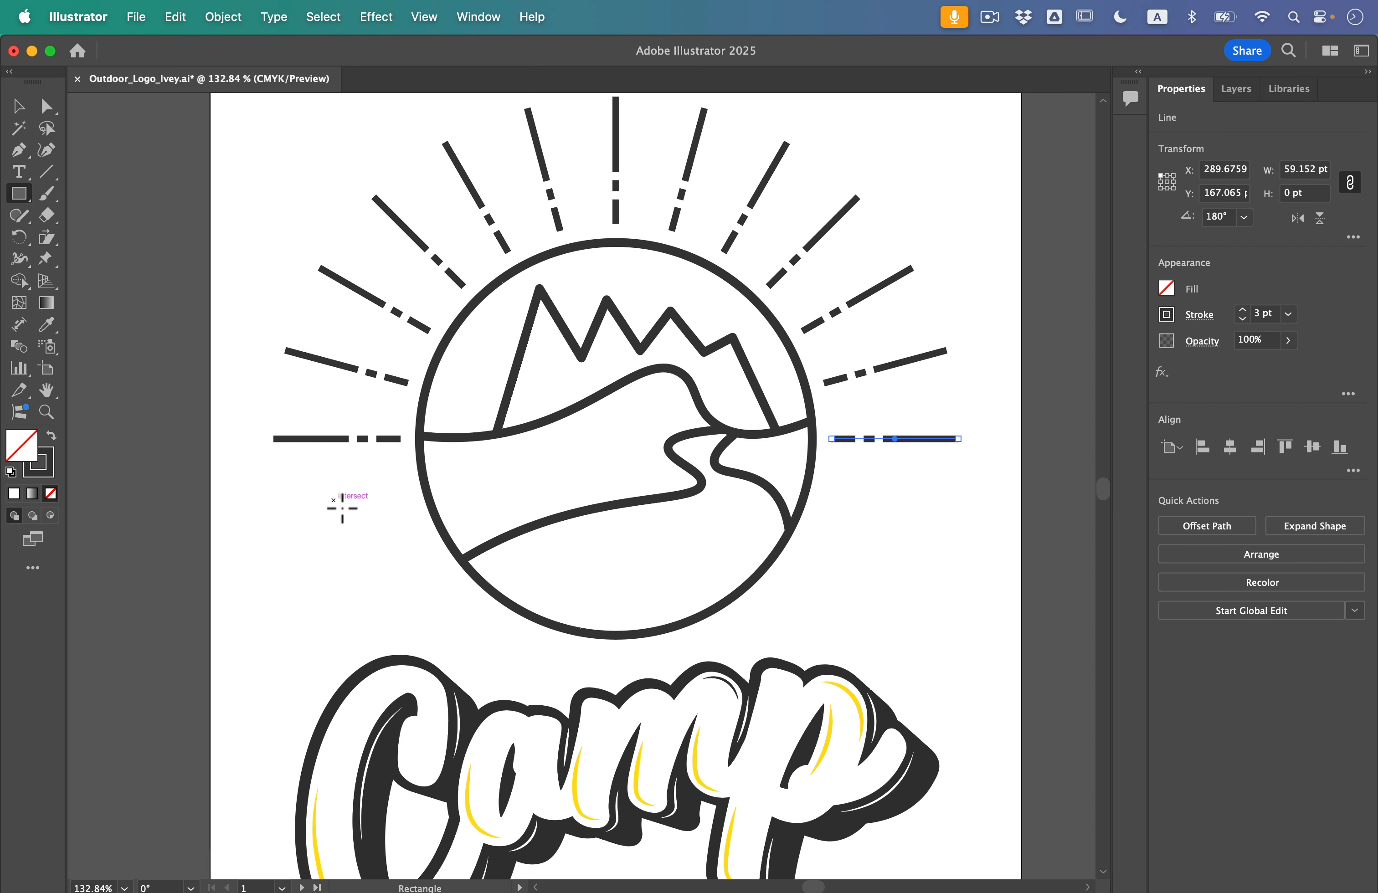
{"action": "left_click_drag", "start_coordinate": [334, 499], "coordinate": [905, 660]}
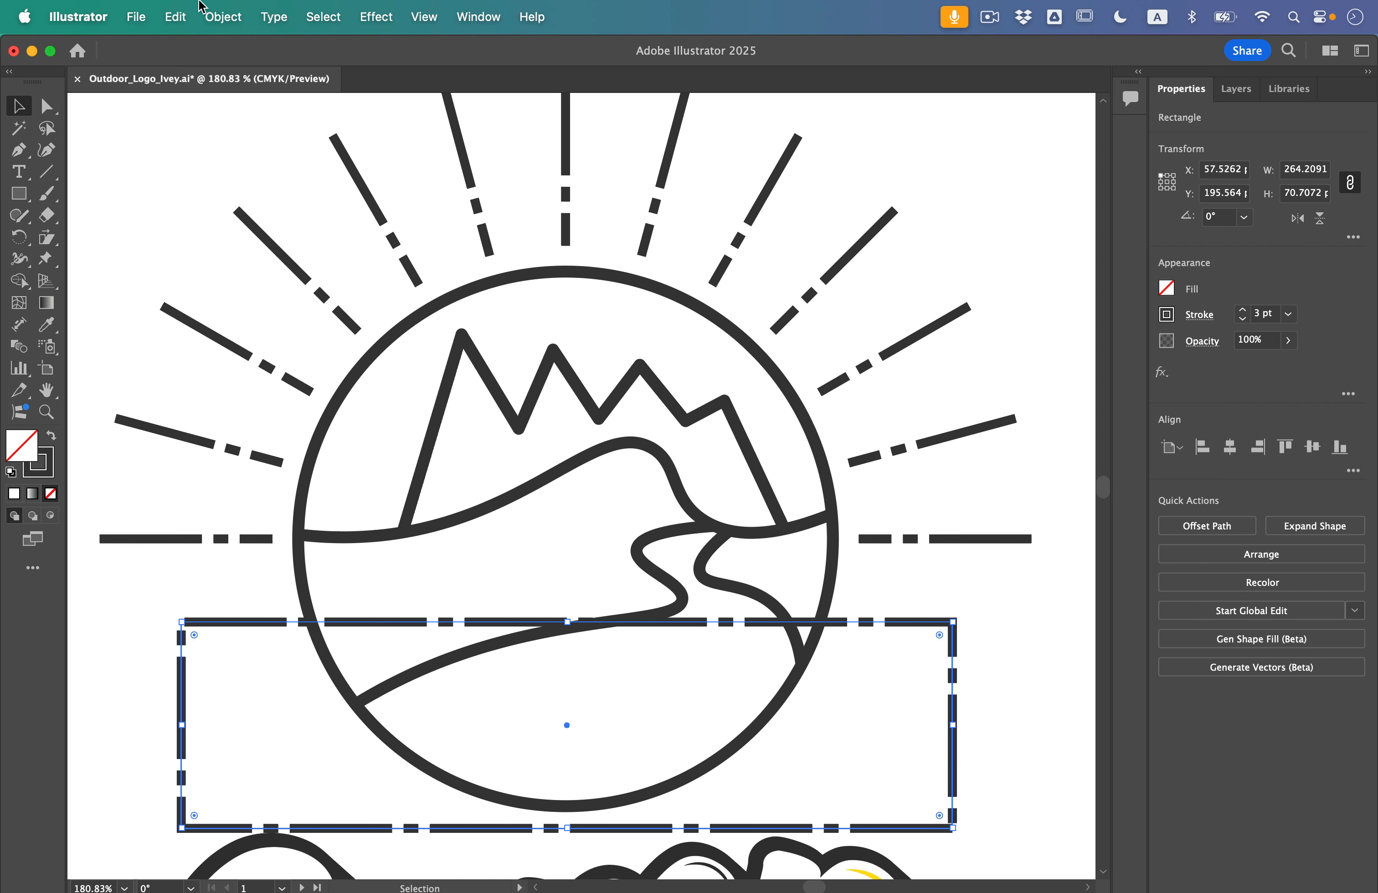
{"action": "left_click", "coordinate": [222, 16]}
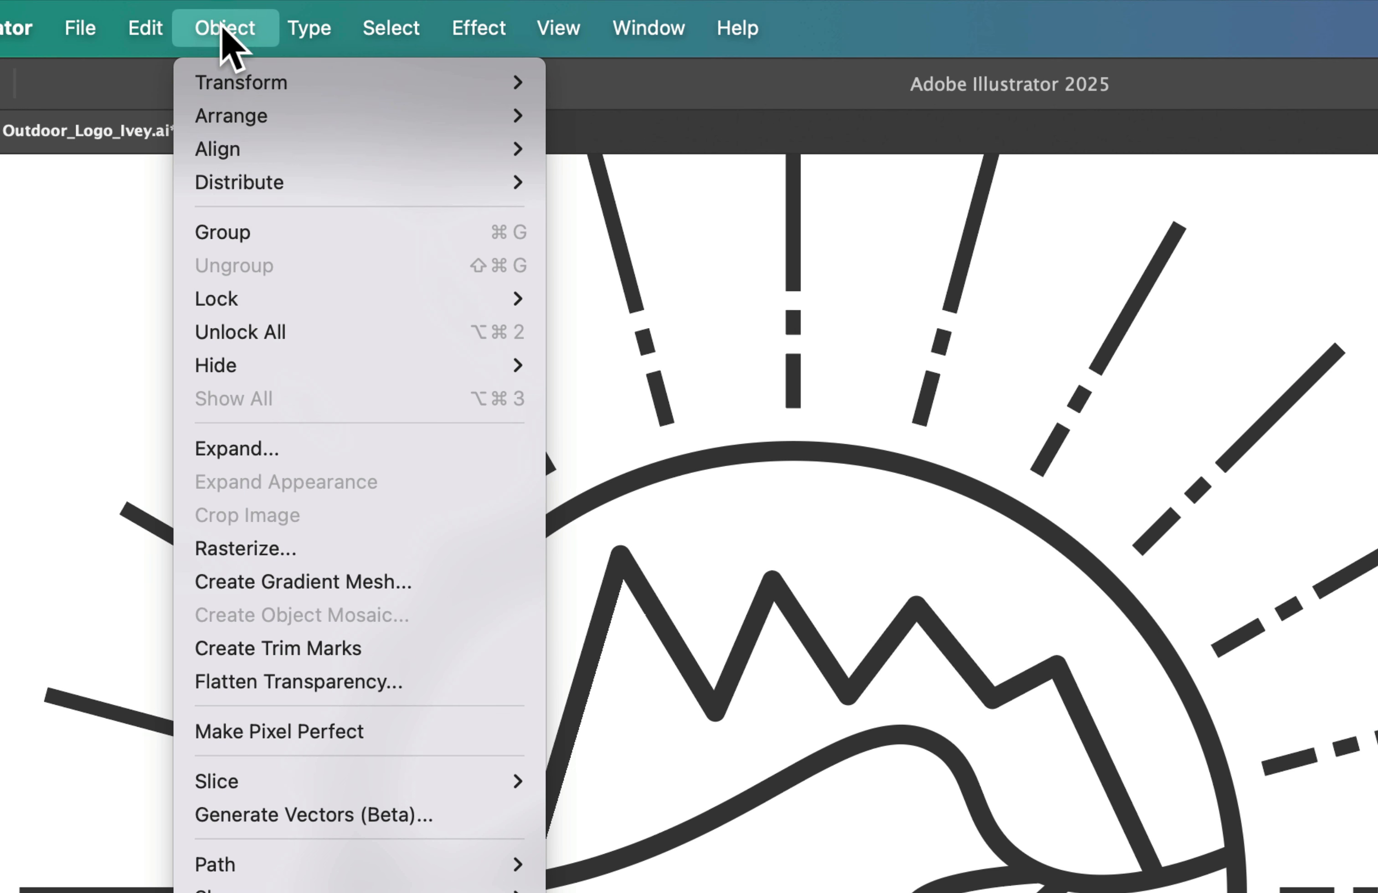
{"action": "left_click", "coordinate": [229, 333]}
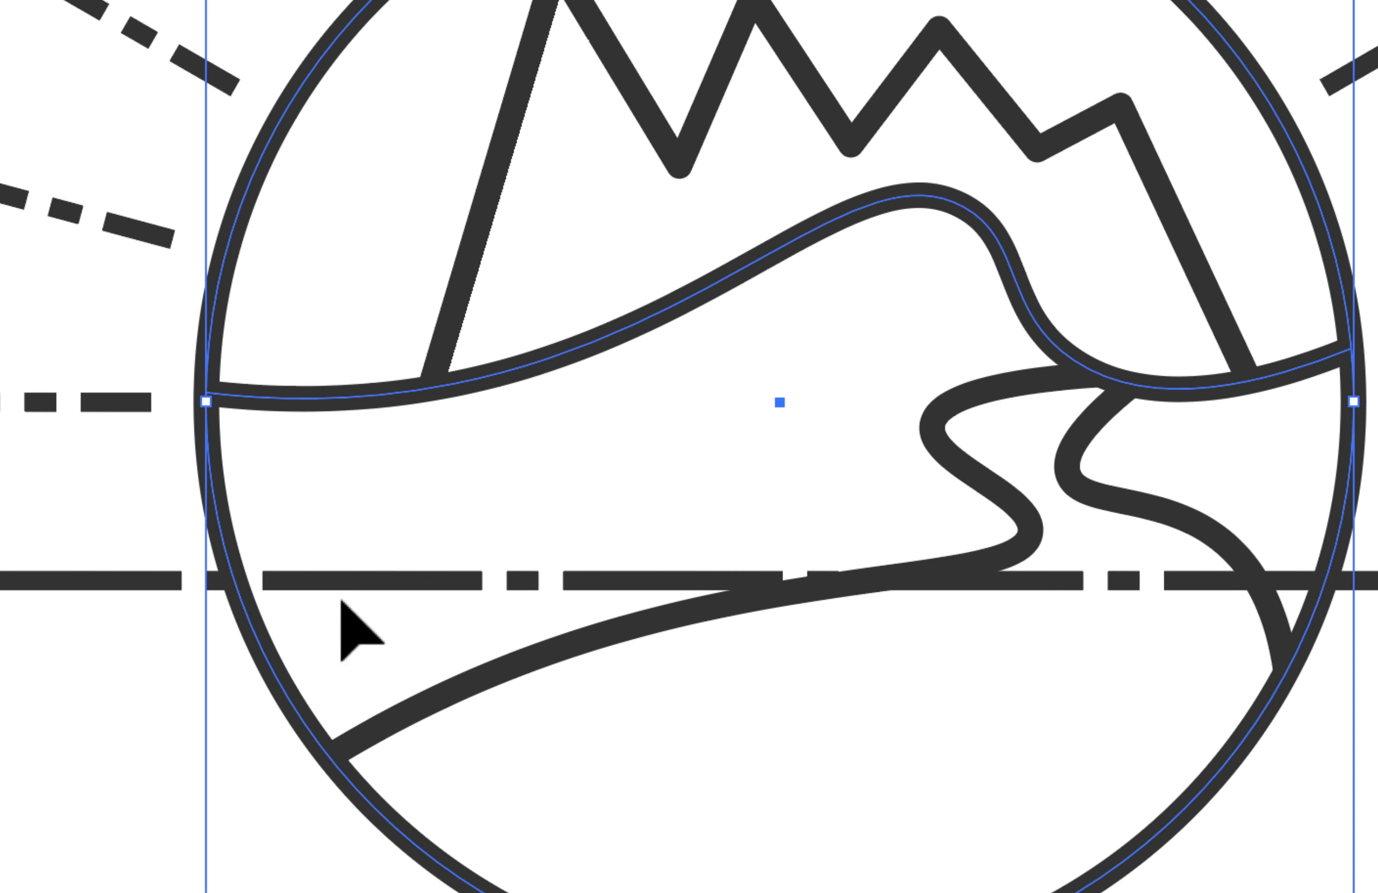
Step: Use Shape Builder on the rectangle, circle and hill line to remove the rectangle's outer areas and the circle's lower segment
{"action": "left_click", "coordinate": [354, 579], "text": "shift"}
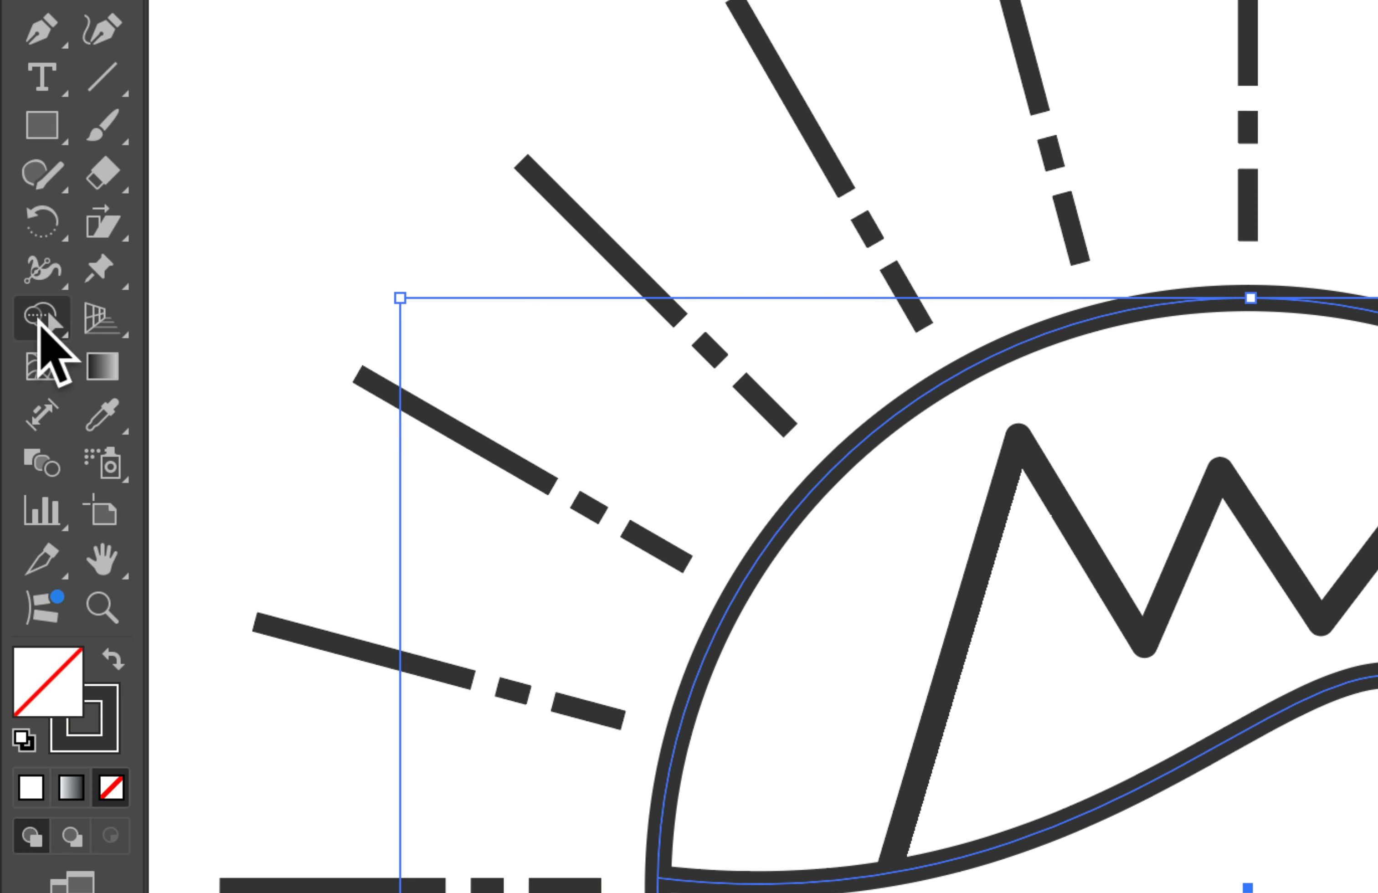
{"action": "left_click", "coordinate": [18, 281]}
{"action": "left_click_drag", "start_coordinate": [150, 653], "coordinate": [258, 699]}
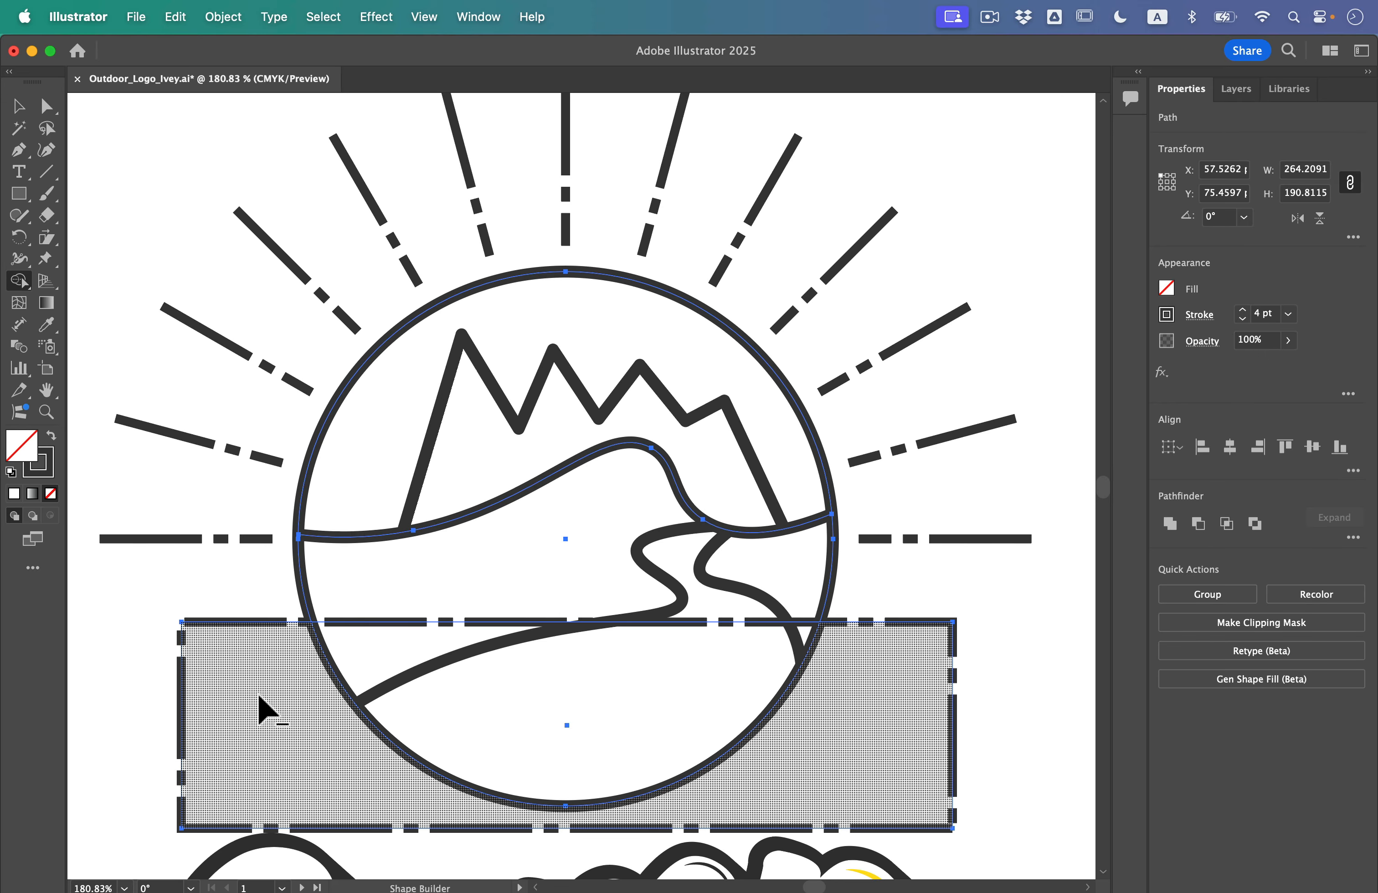
{"action": "left_click", "coordinate": [197, 690], "text": "alt"}
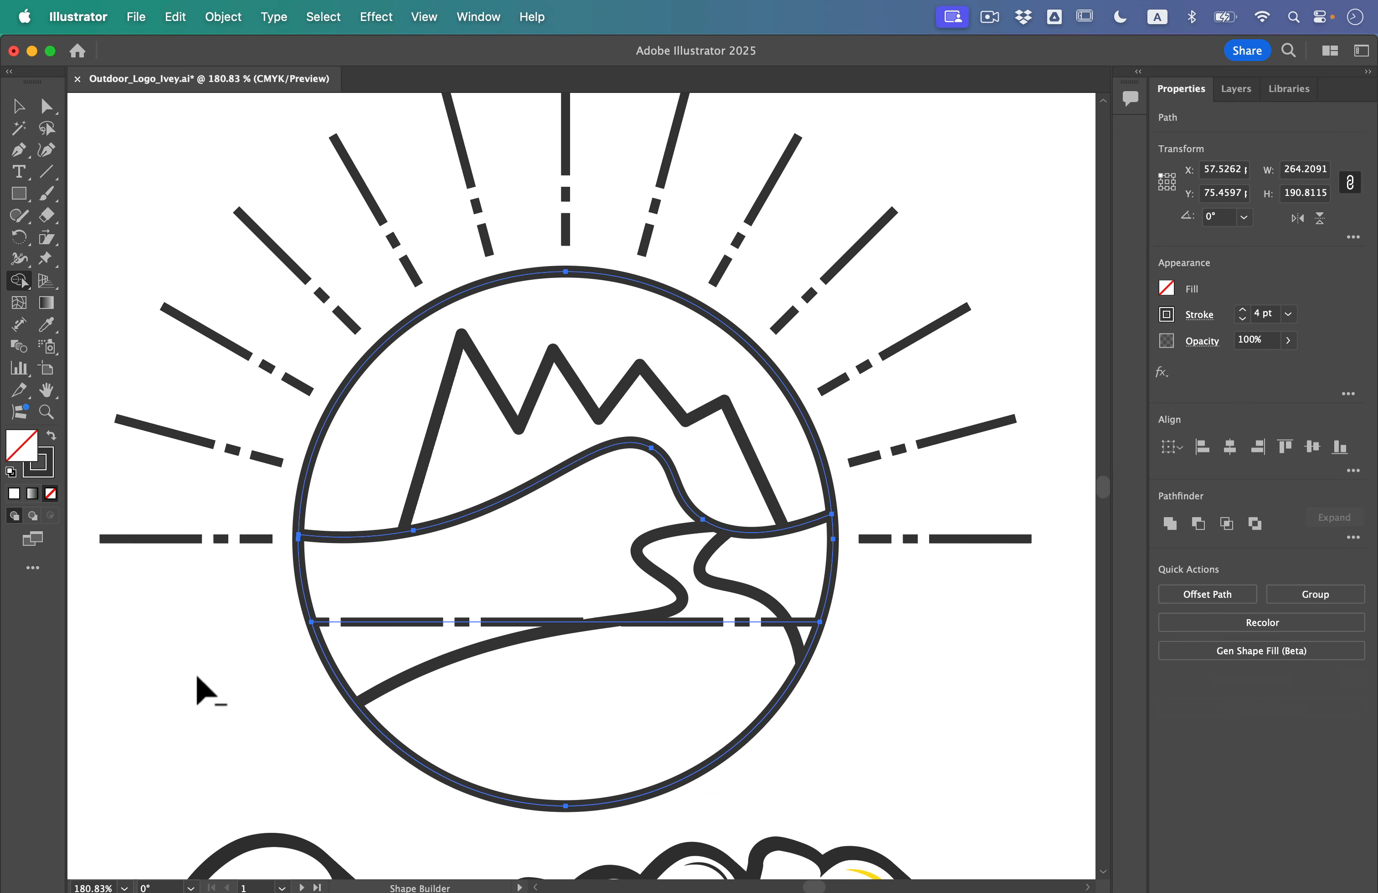
{"action": "left_click", "coordinate": [343, 686], "text": "alt"}
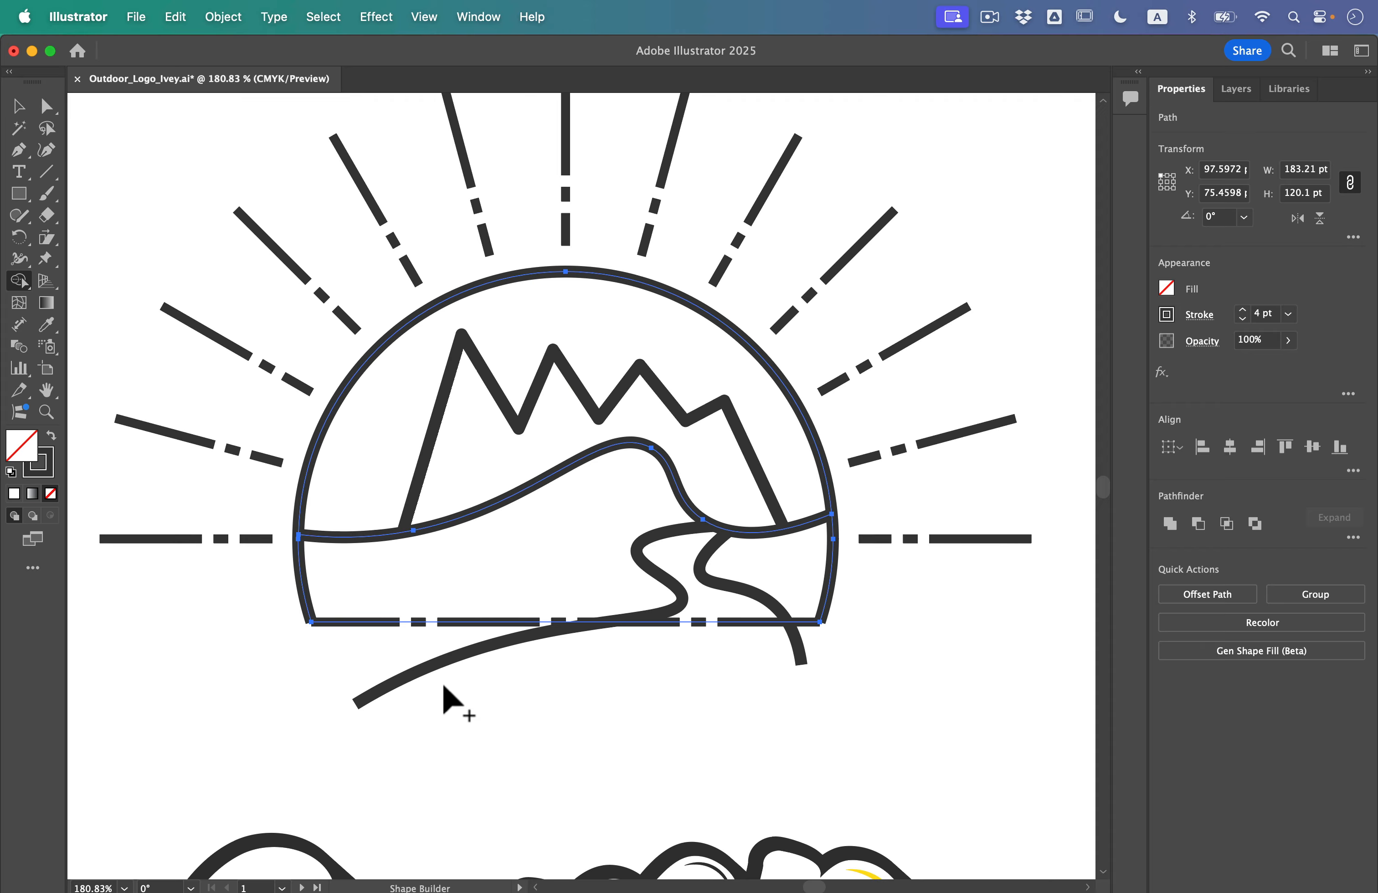
{"action": "key", "text": "v"}
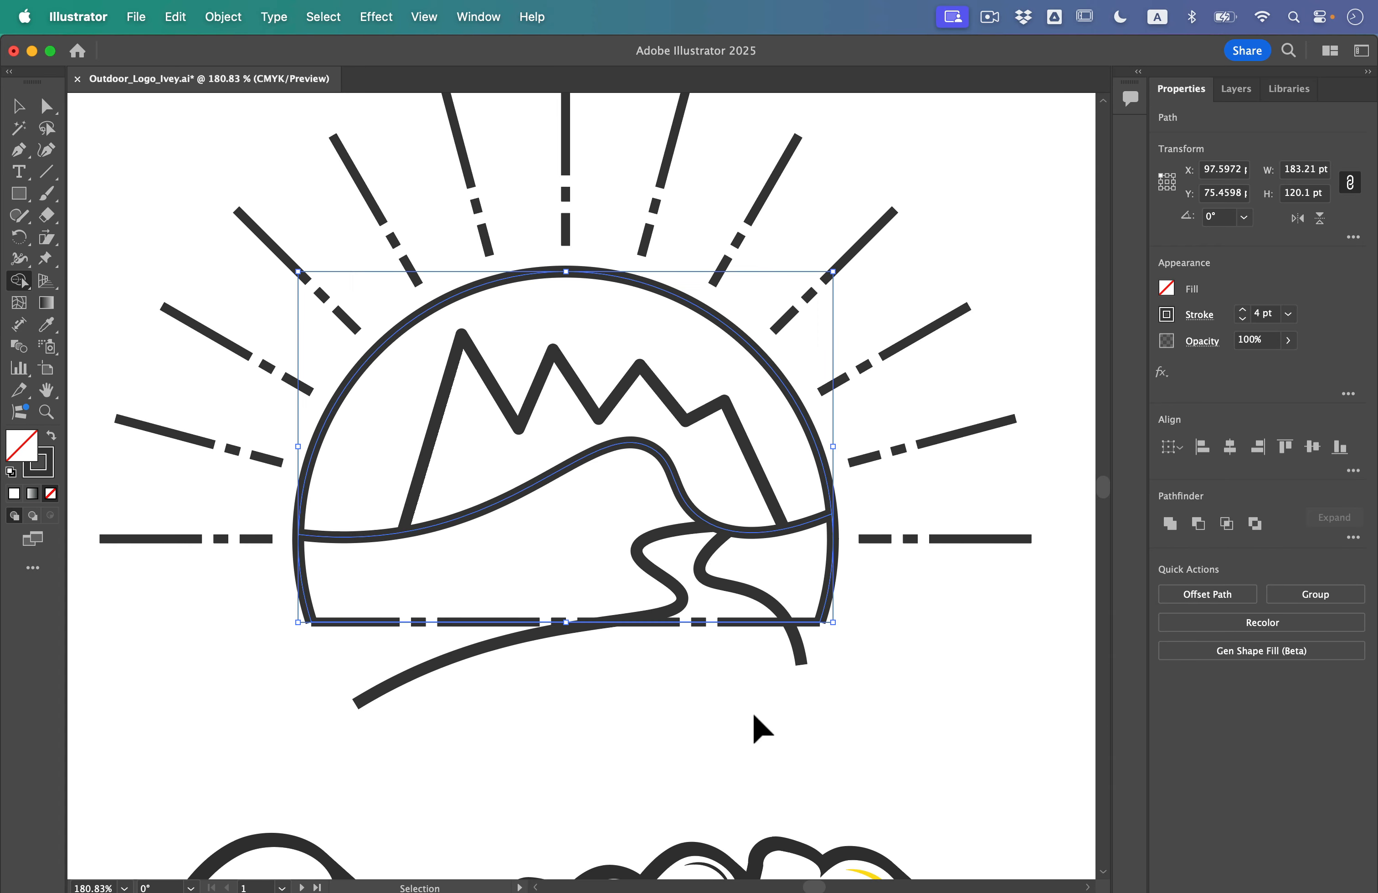
{"action": "left_click", "coordinate": [19, 106]}
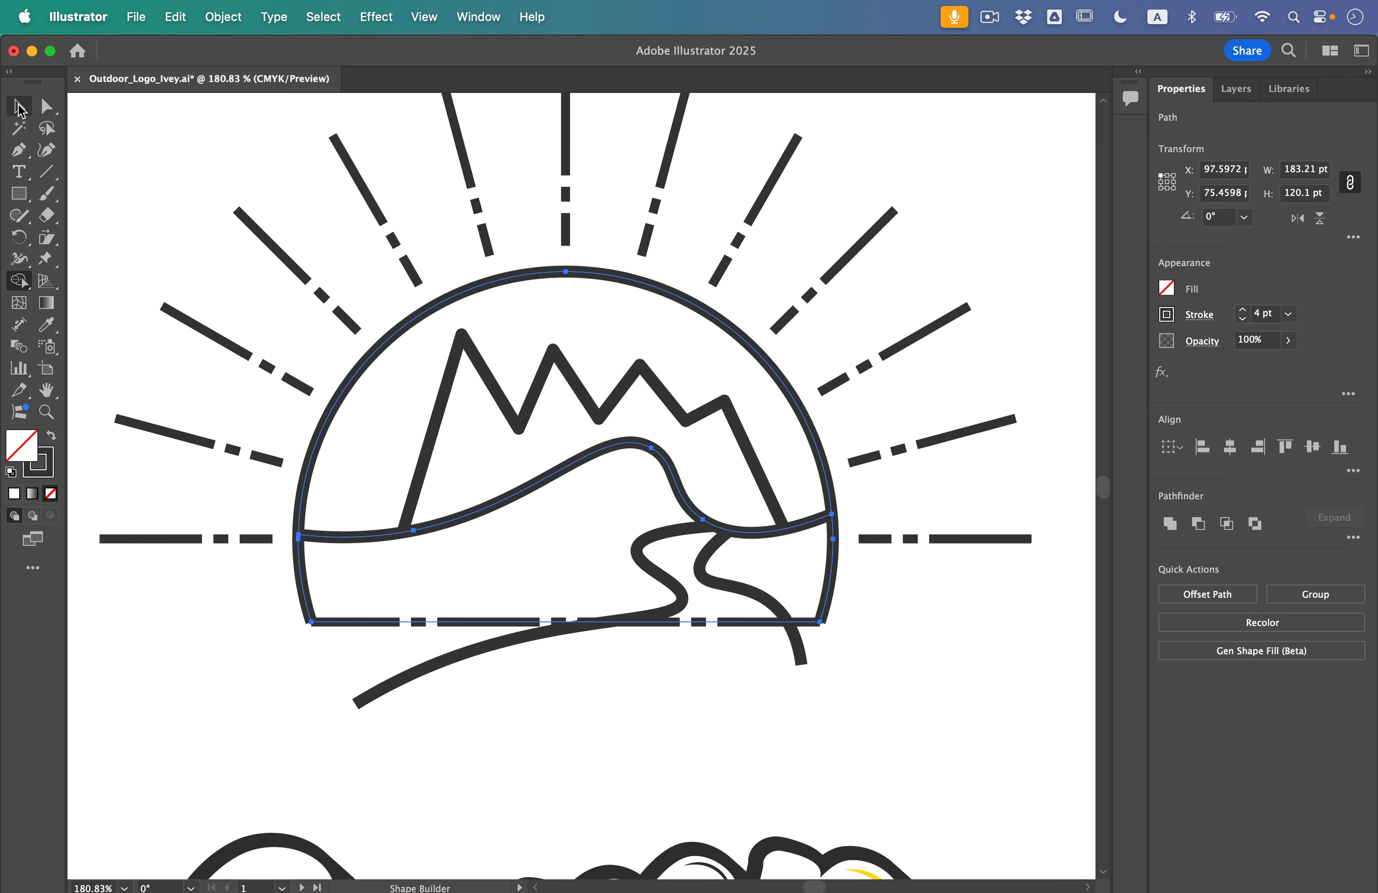
Step: Move the Camp lettering up over the lower part of the mountain scene and bring it to the front
{"action": "scroll", "coordinate": [470, 555], "scroll_direction": "down", "scroll_amount": 4}
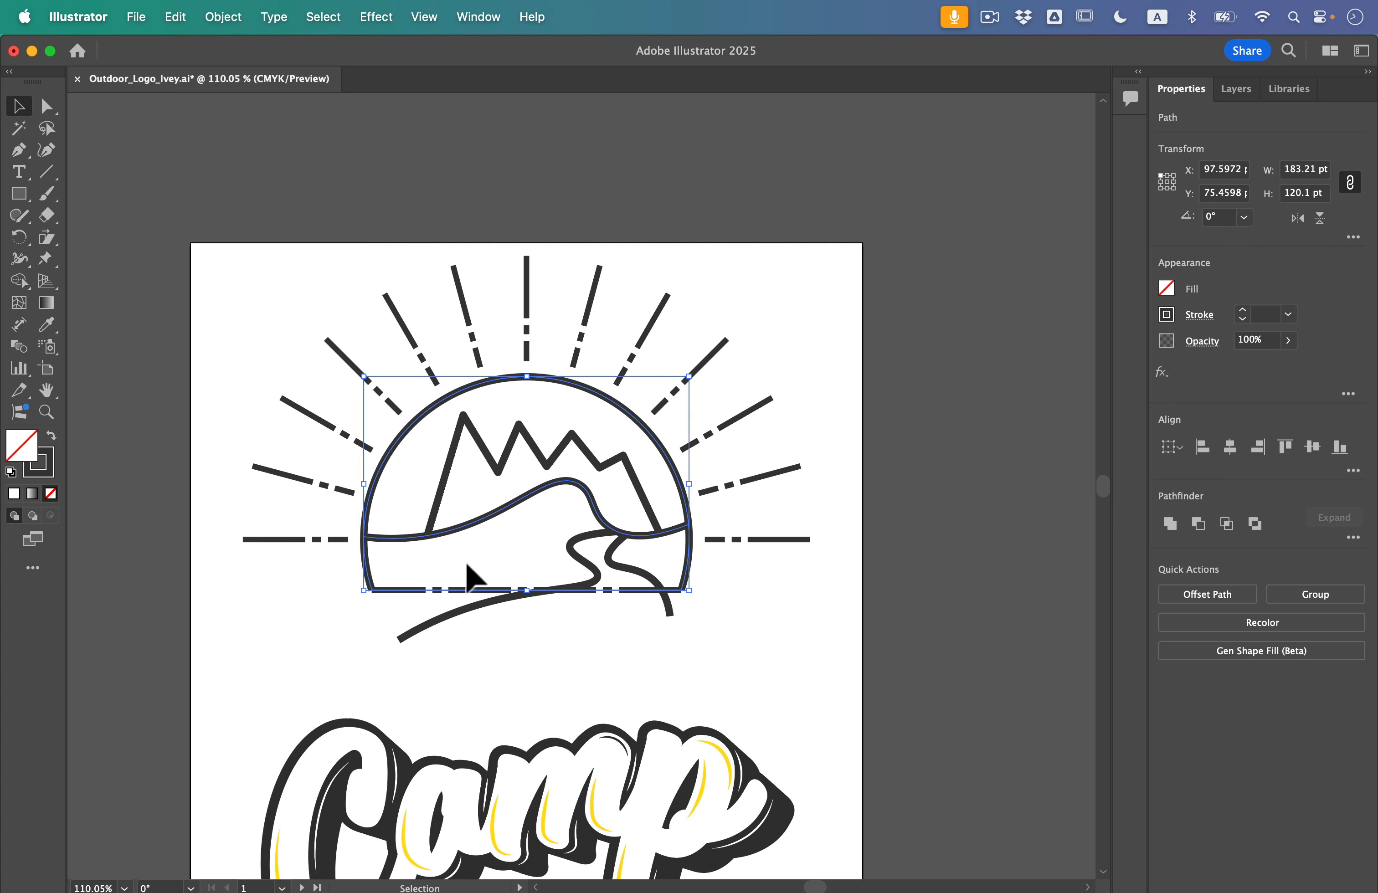
{"action": "scroll", "coordinate": [469, 574], "scroll_direction": "down", "scroll_amount": 2}
{"action": "left_click", "coordinate": [510, 708]}
{"action": "left_click_drag", "start_coordinate": [510, 735], "coordinate": [512, 514]}
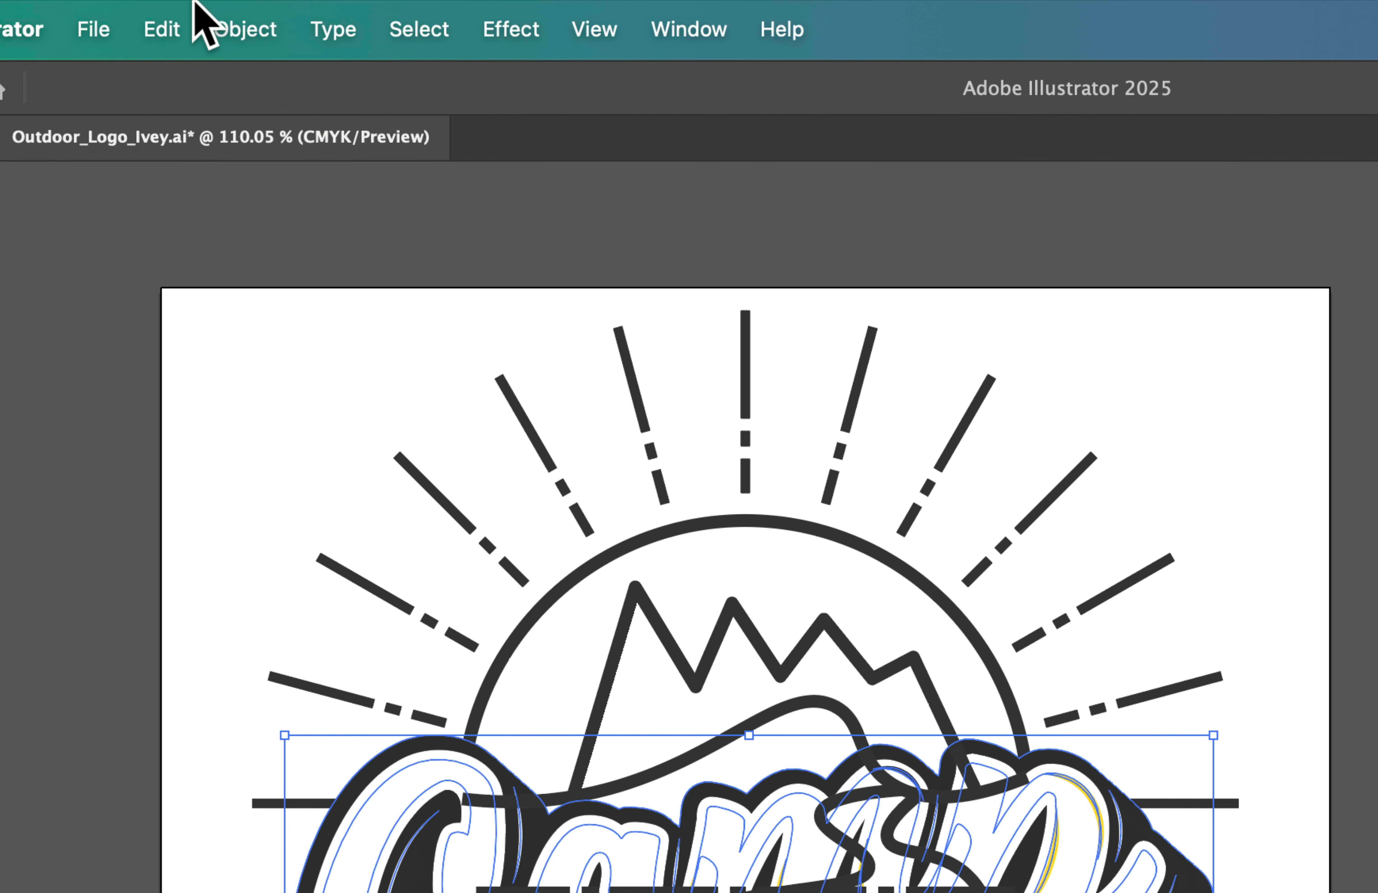
{"action": "left_click", "coordinate": [229, 15]}
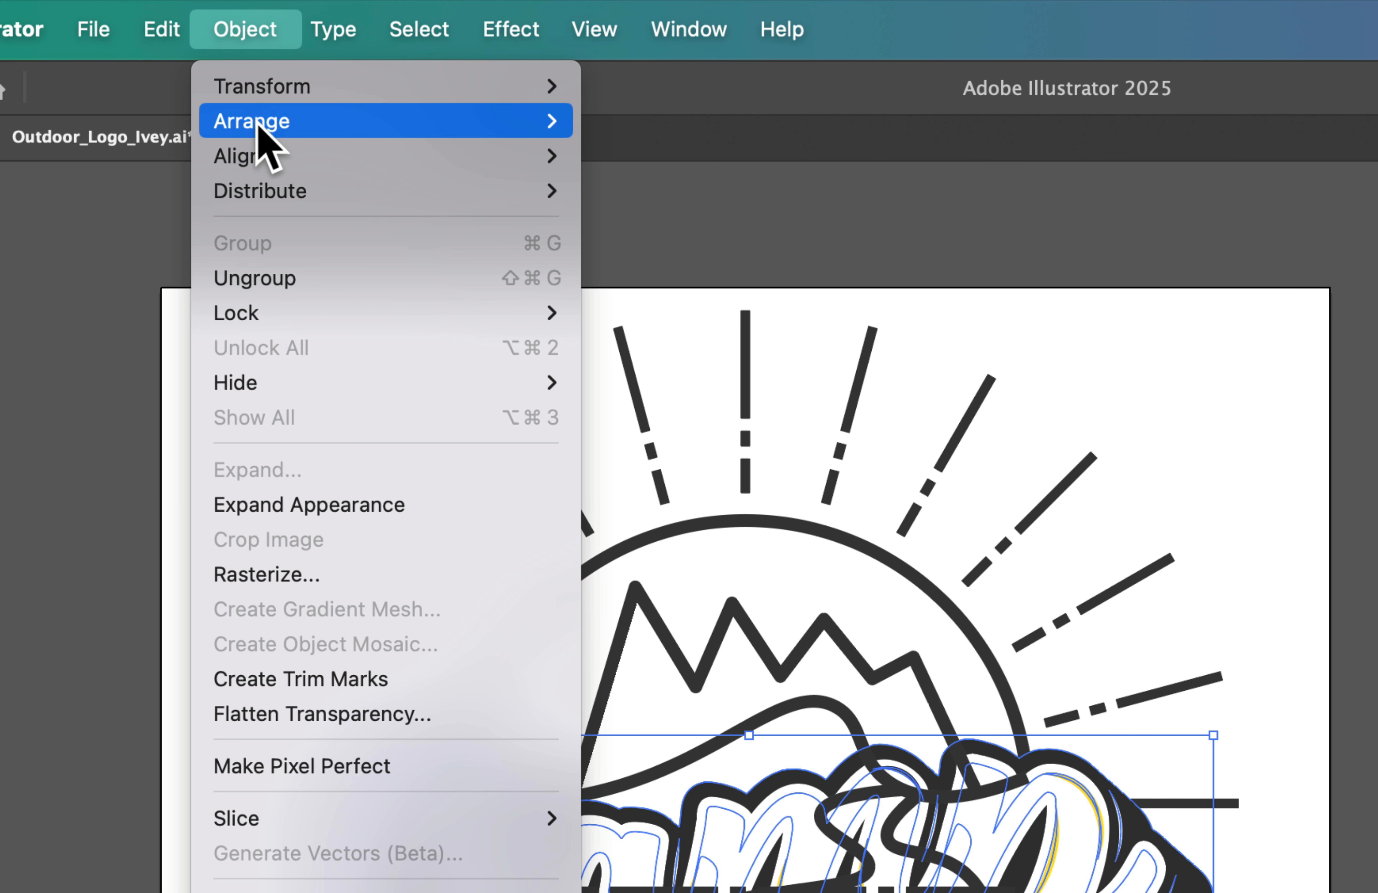
{"action": "mouse_move", "coordinate": [259, 130]}
{"action": "left_click", "coordinate": [726, 121]}
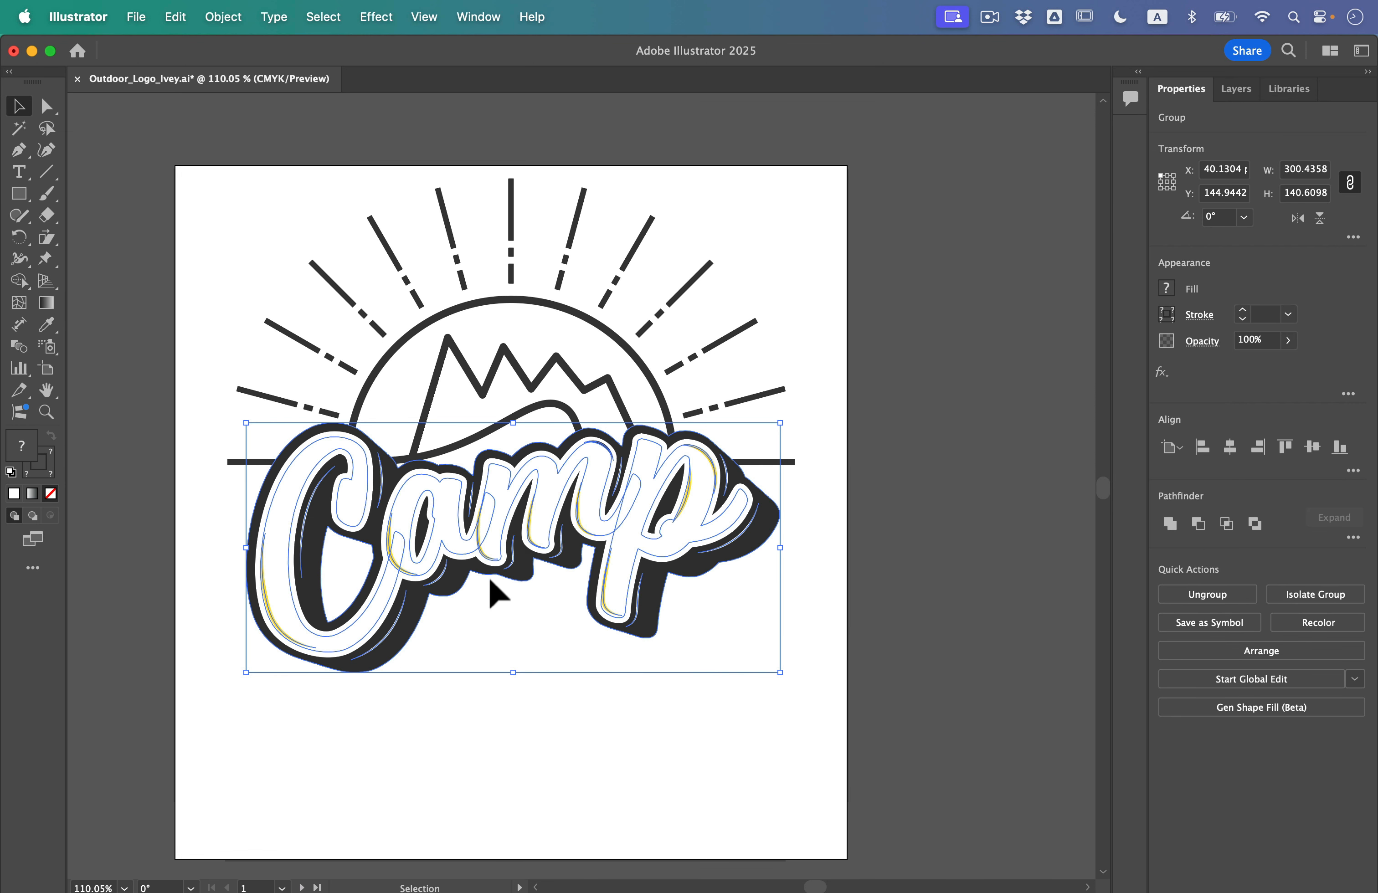
{"action": "left_click_drag", "start_coordinate": [510, 510], "coordinate": [540, 574]}
{"action": "left_click", "coordinate": [864, 635]}
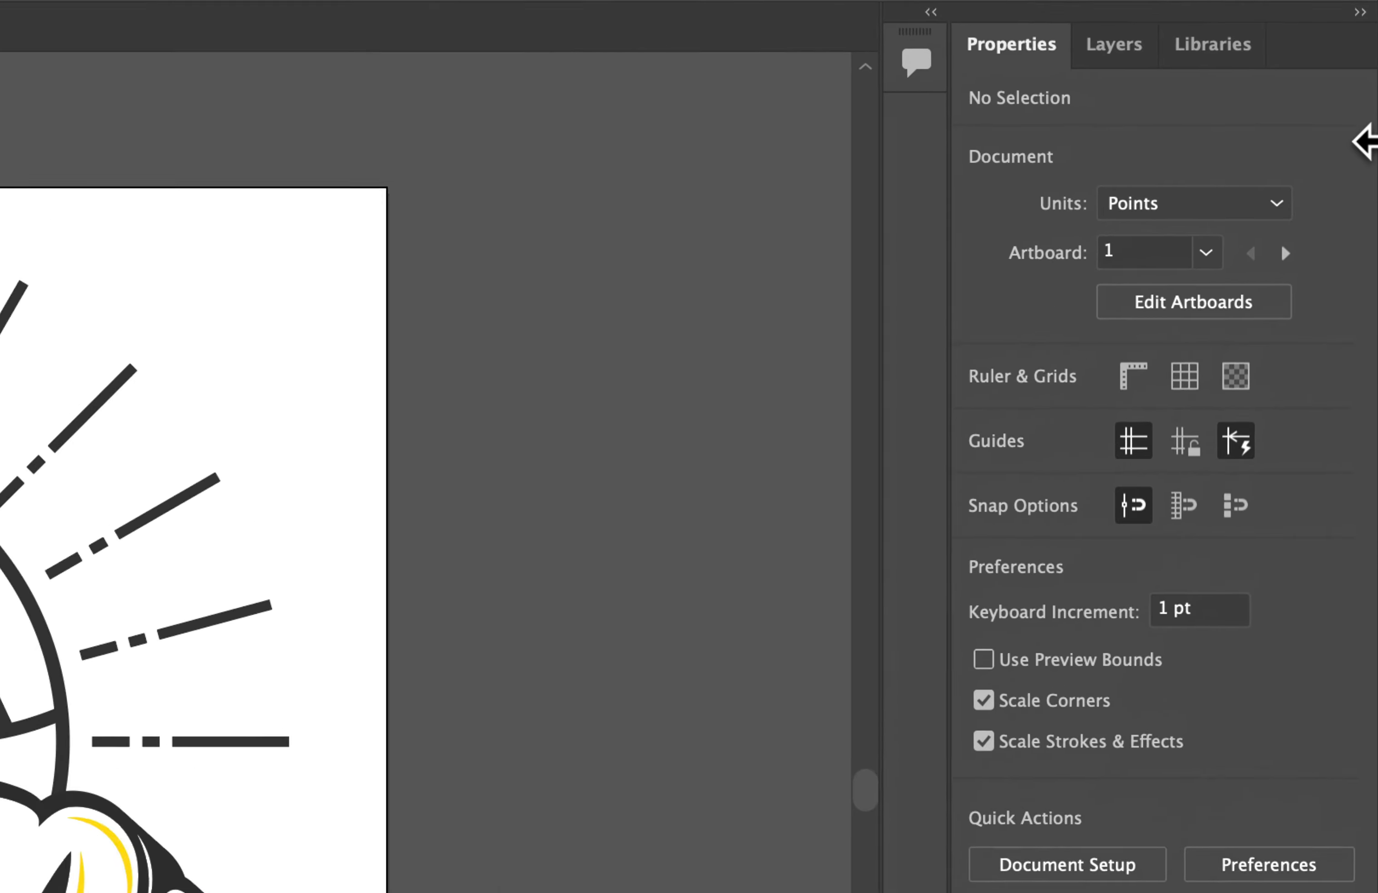
Step: Go to artboard 2 and set the Pencil tool's fidelity fully to Smooth
{"action": "left_click", "coordinate": [1183, 290]}
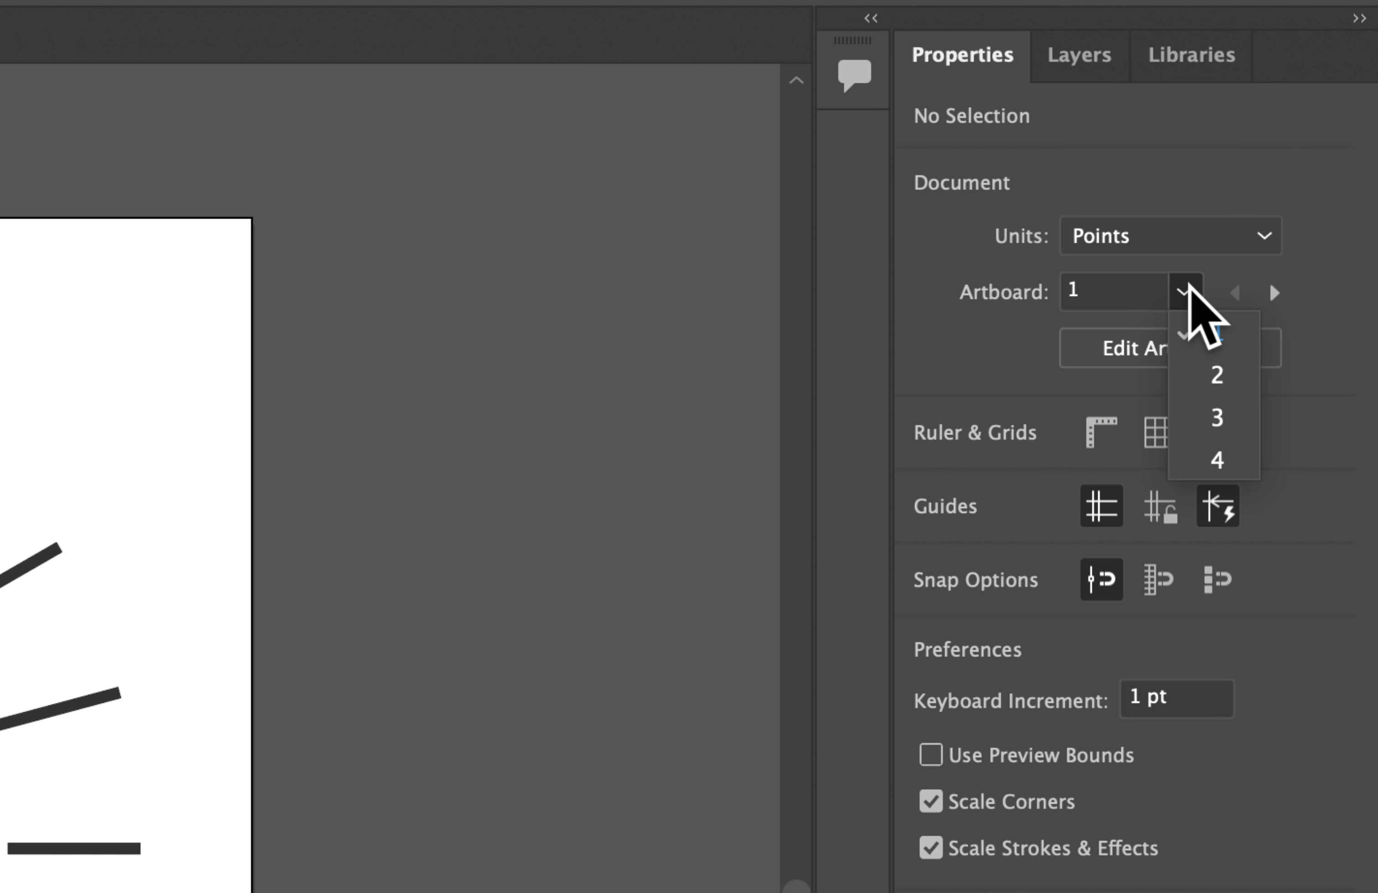
{"action": "left_click", "coordinate": [1223, 374]}
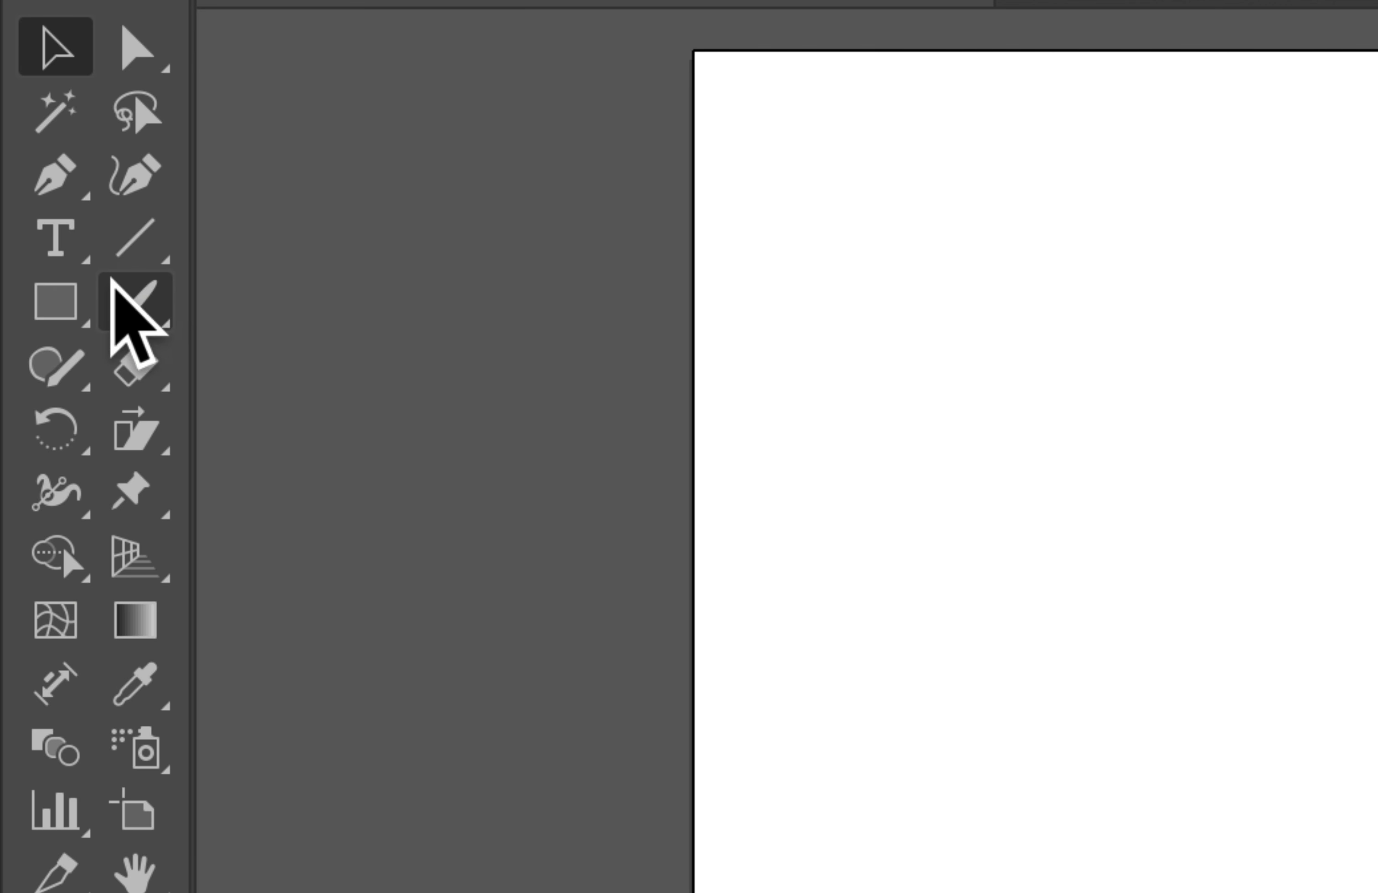
{"action": "left_click", "coordinate": [143, 299]}
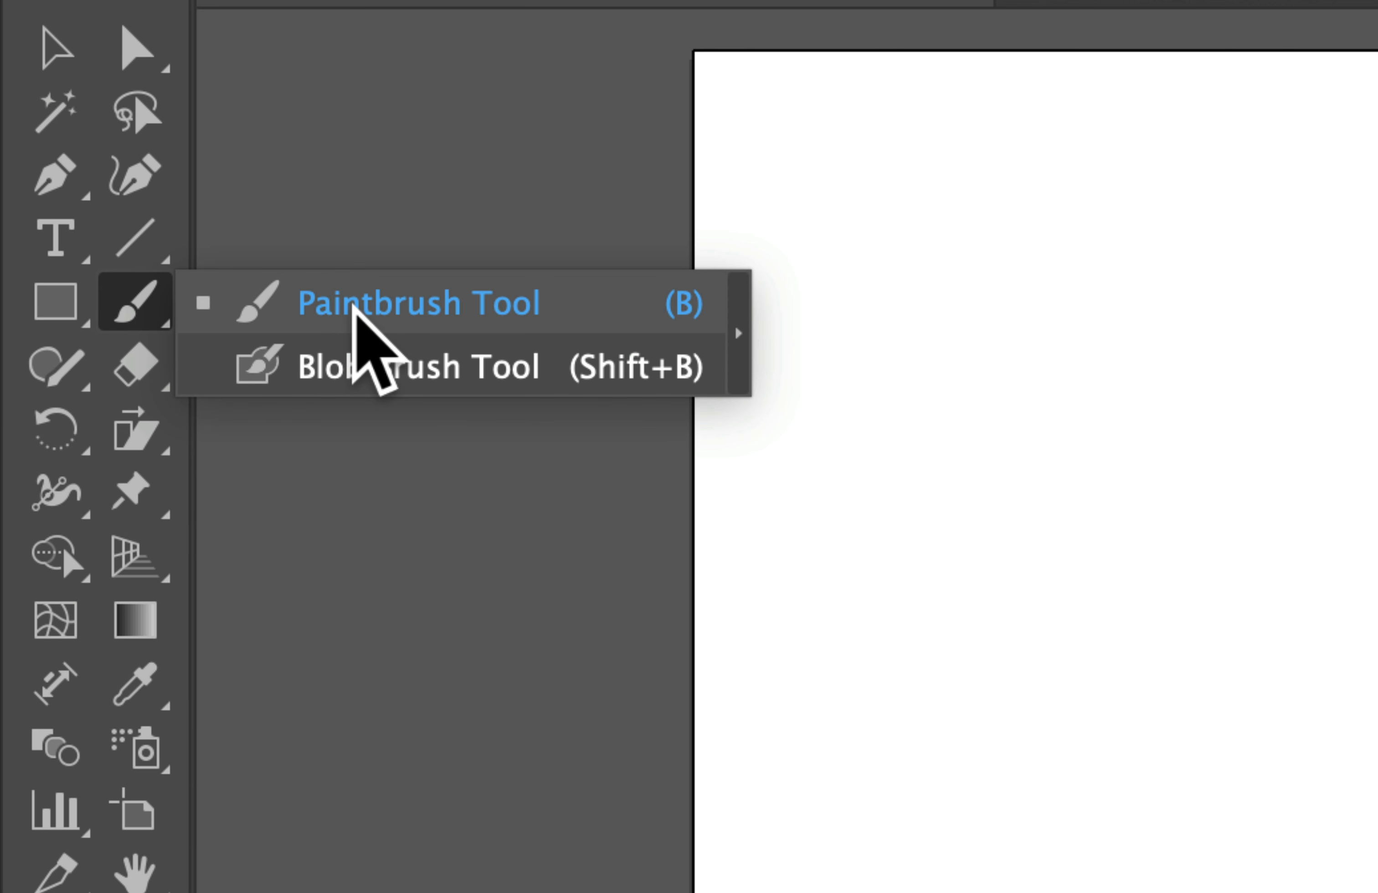
{"action": "mouse_move", "coordinate": [64, 361]}
{"action": "left_mouse_down"}
{"action": "mouse_move", "coordinate": [310, 382]}
{"action": "mouse_move", "coordinate": [292, 374]}
{"action": "mouse_move", "coordinate": [310, 437]}
{"action": "left_mouse_up"}
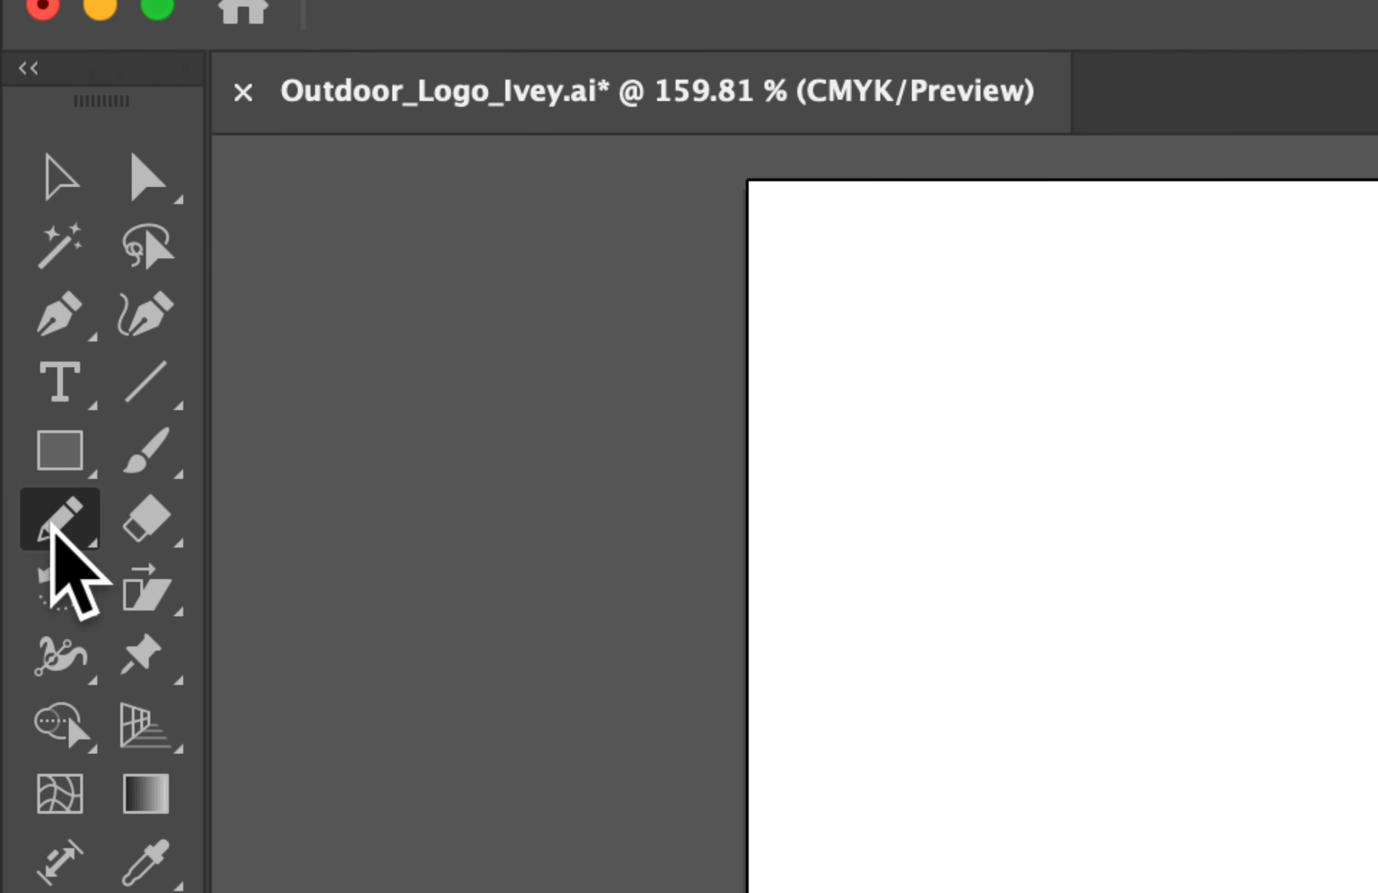
{"action": "double_click", "coordinate": [53, 524]}
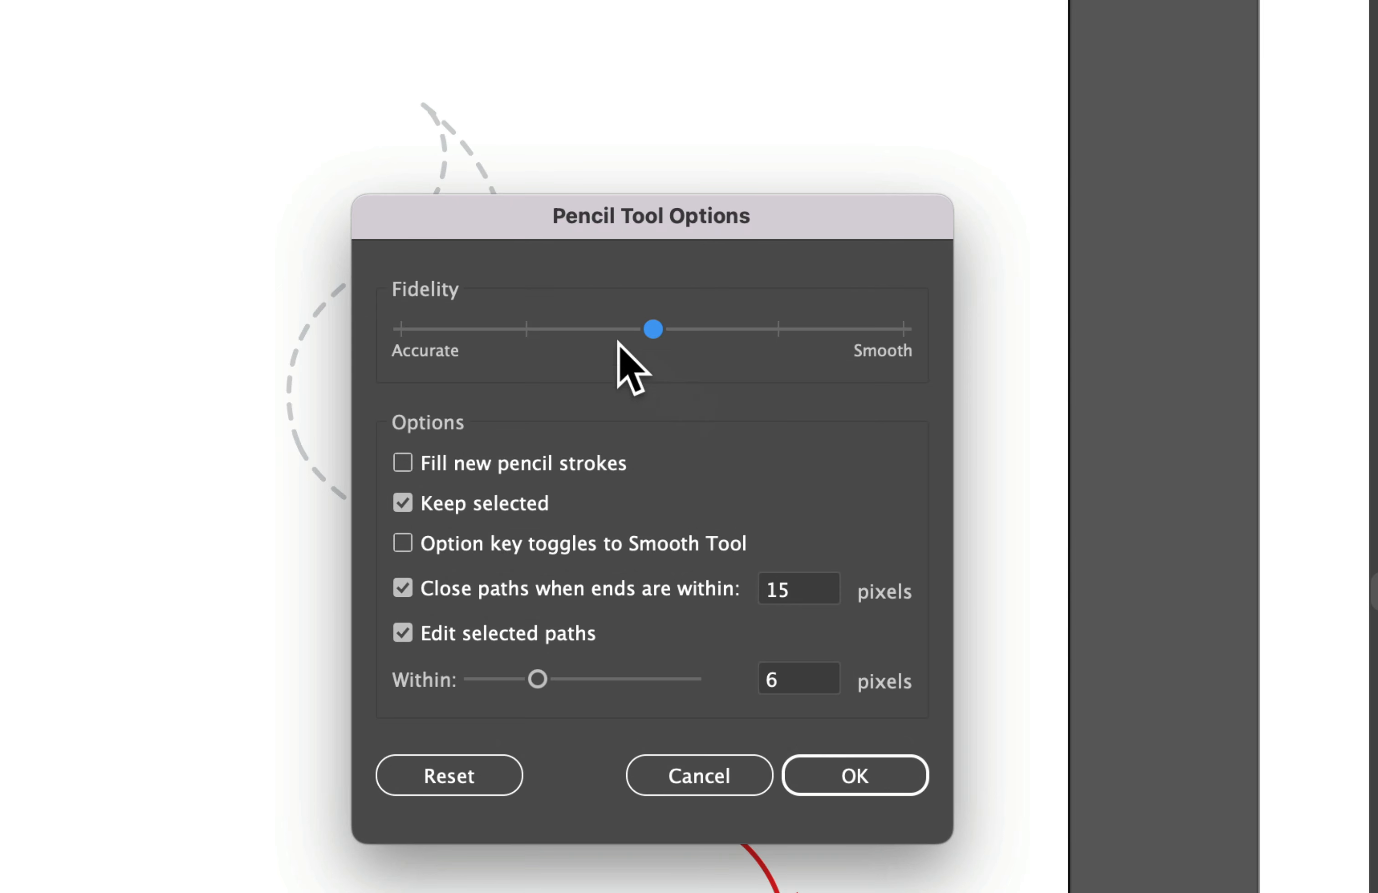
{"action": "left_click_drag", "start_coordinate": [649, 334], "coordinate": [846, 332]}
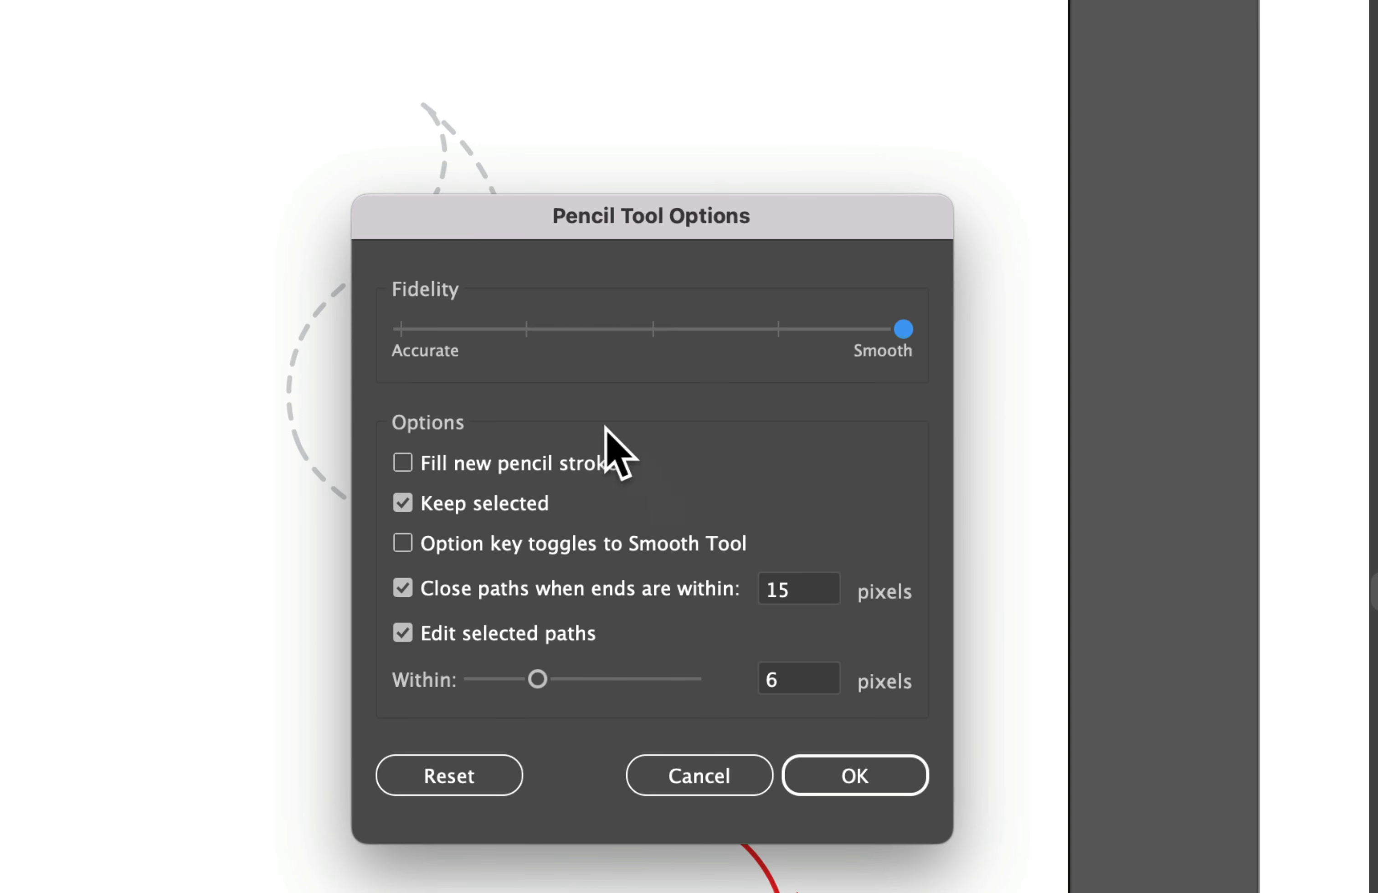
{"action": "left_click", "coordinate": [877, 789]}
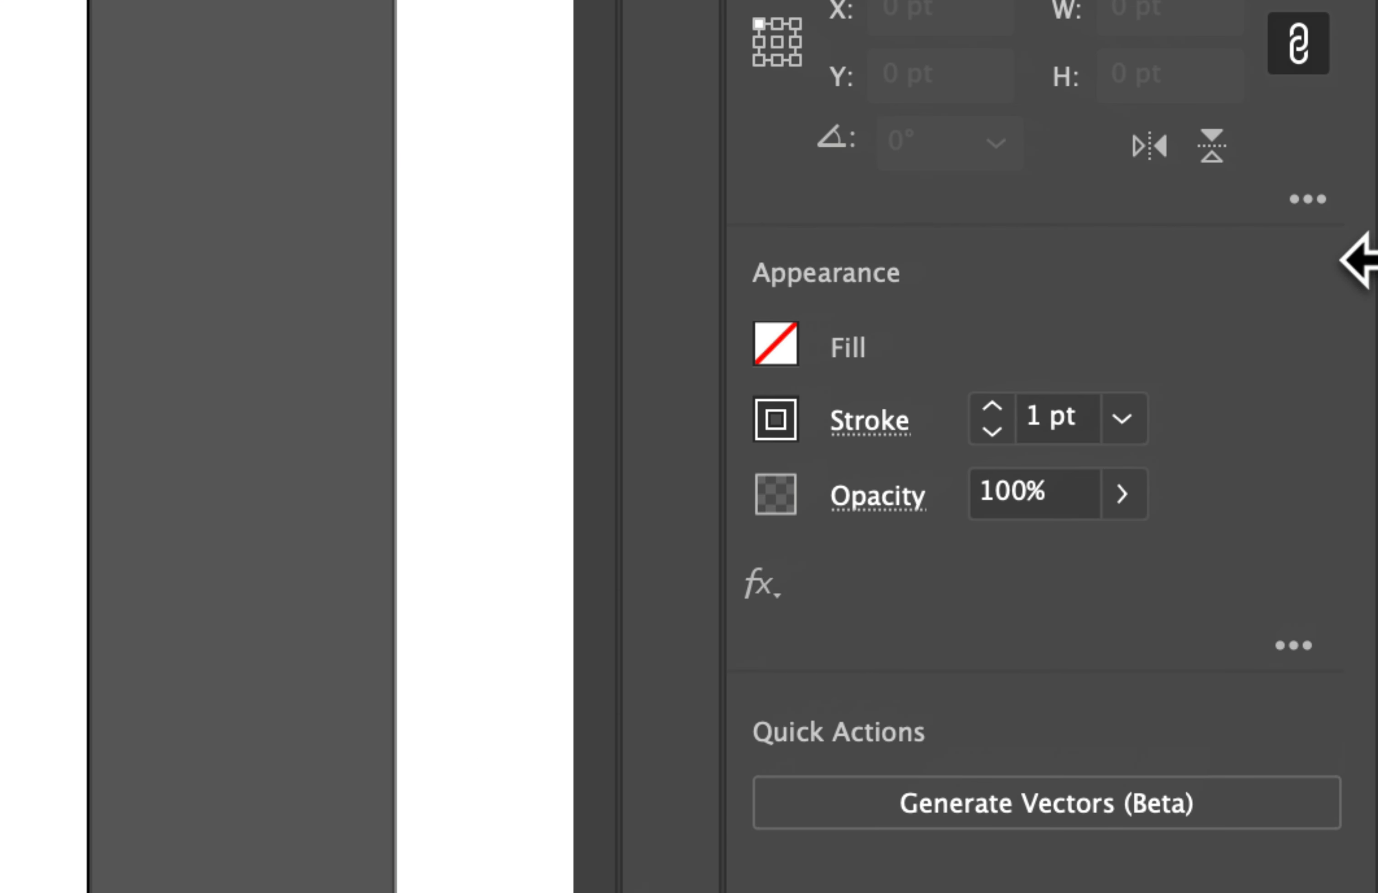
Step: Set the drawing appearance to no fill and a 3 pt stroke coloured C=0 M=0 Y=0 K=90
{"action": "left_click", "coordinate": [1165, 289]}
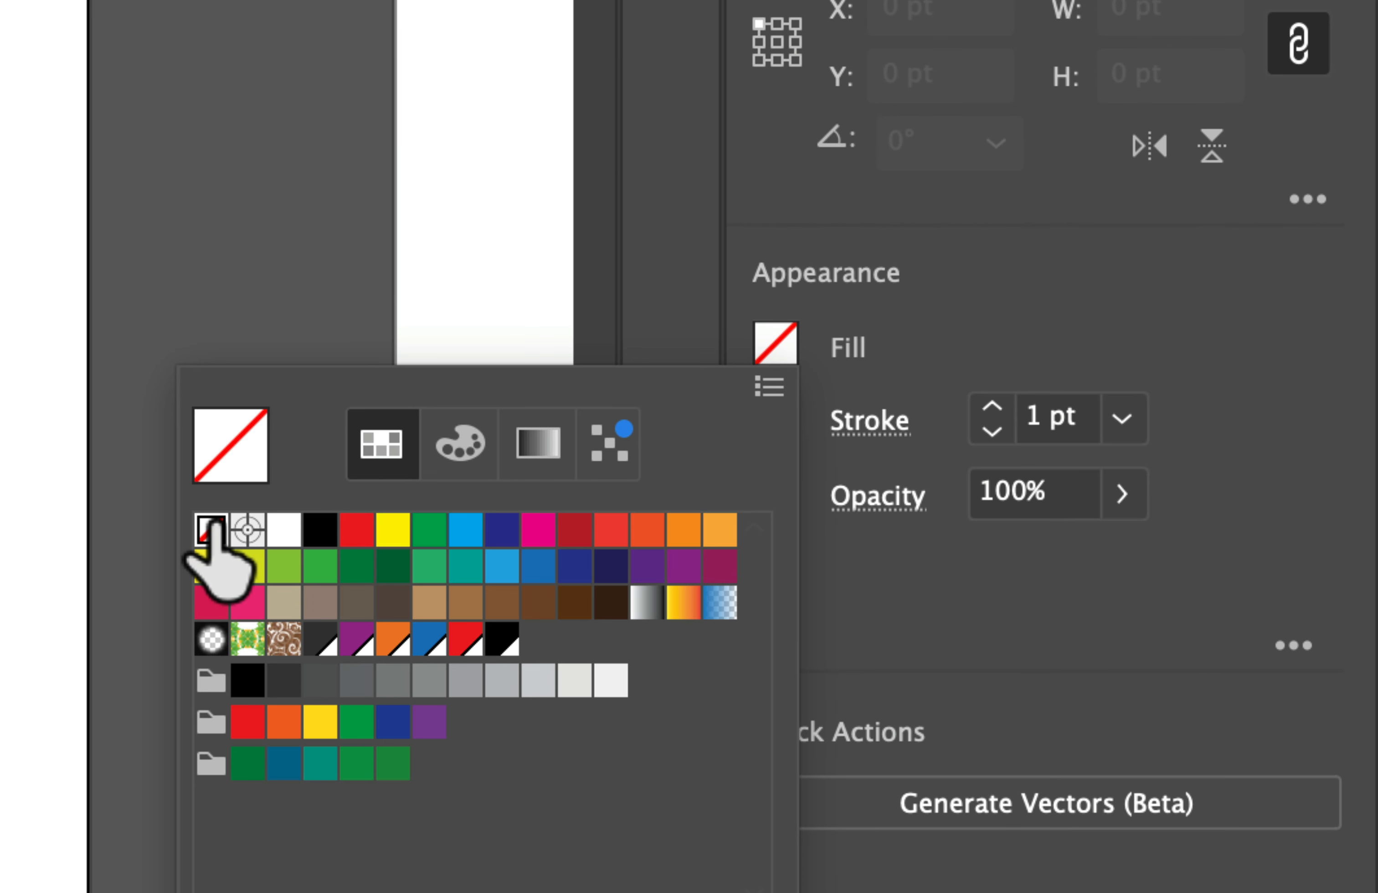
{"action": "left_click", "coordinate": [914, 351]}
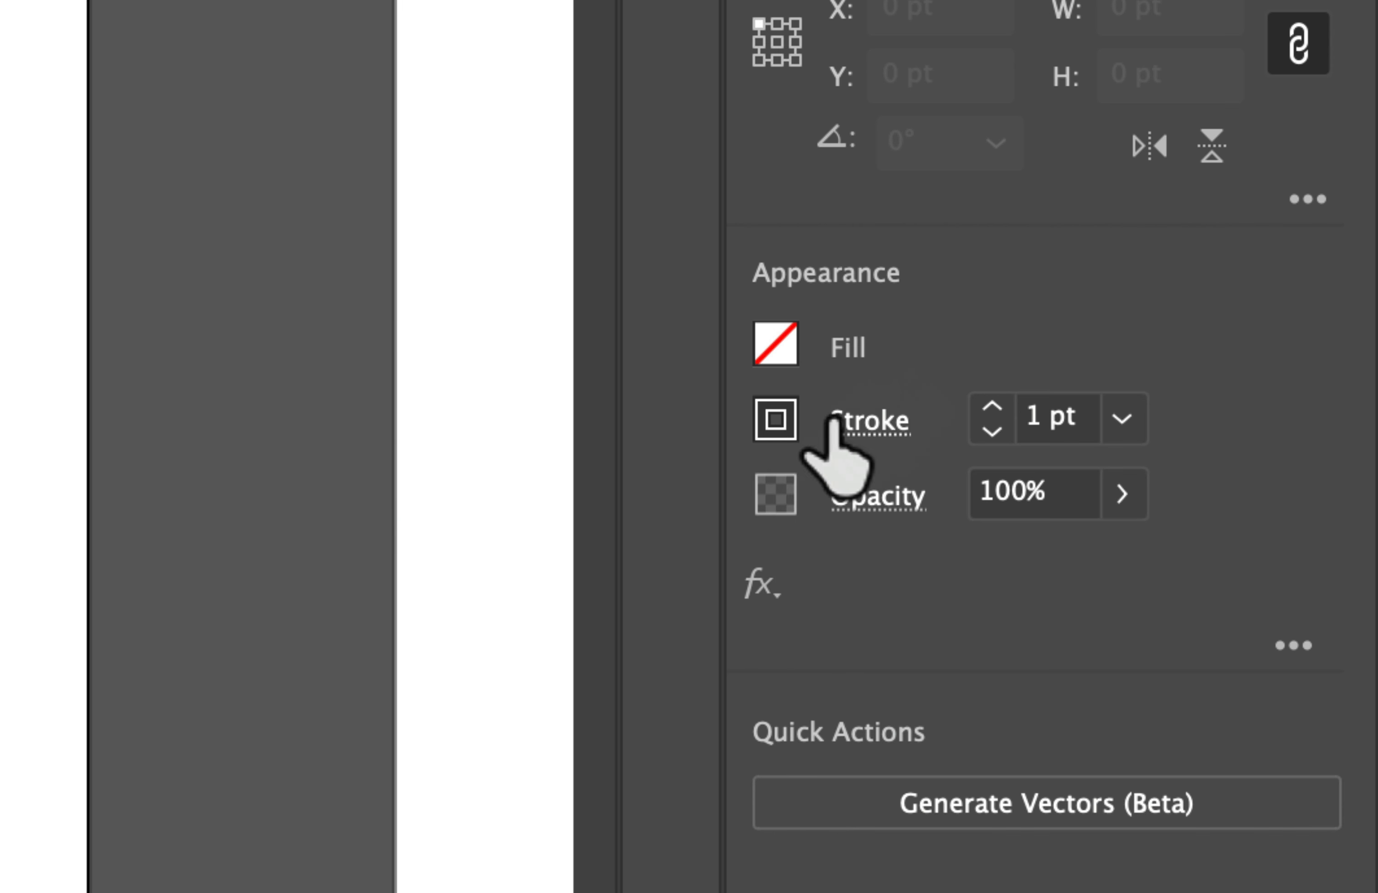
{"action": "left_click", "coordinate": [774, 426]}
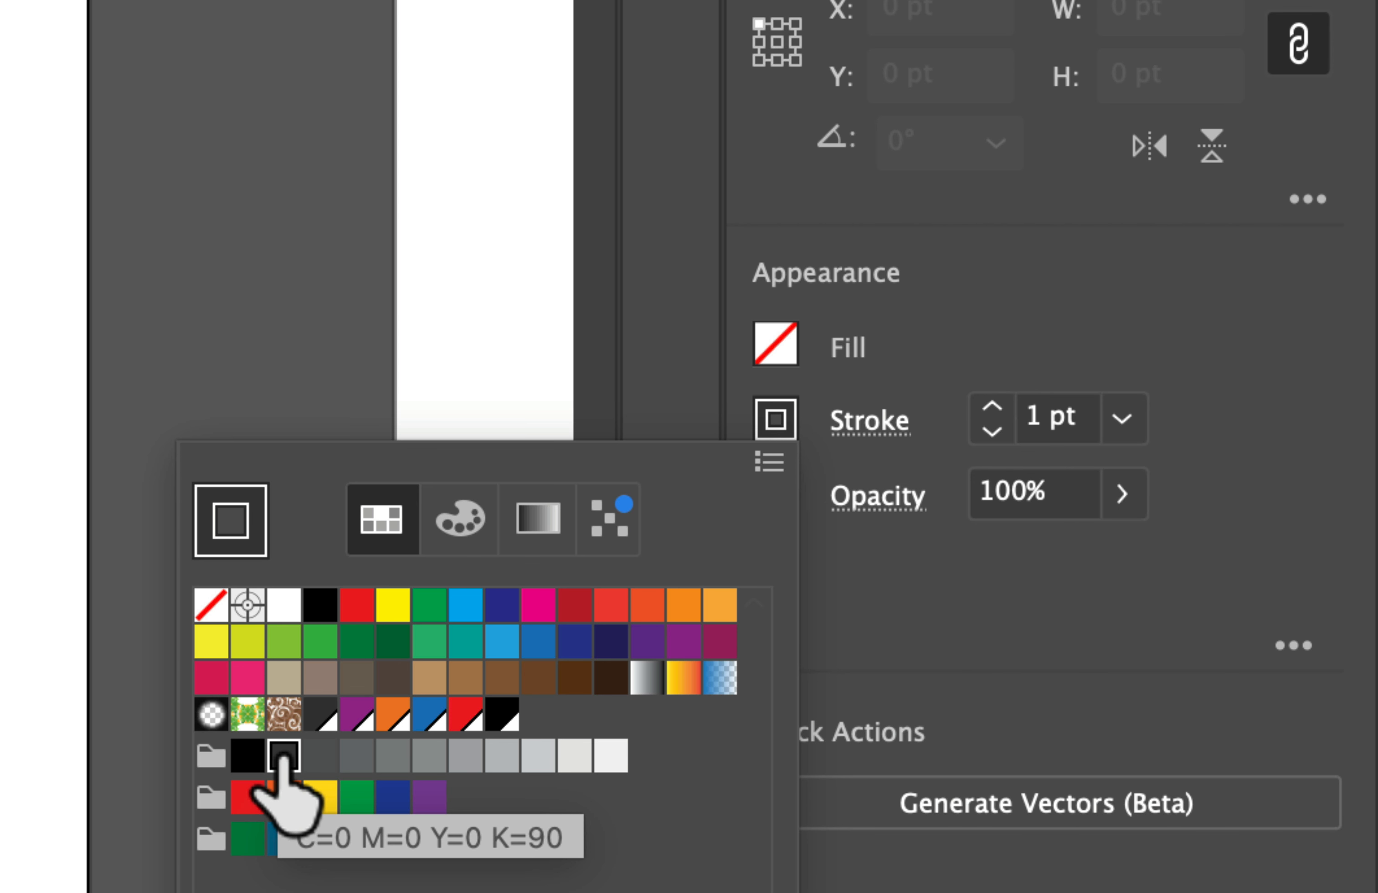
{"action": "left_click", "coordinate": [1023, 291]}
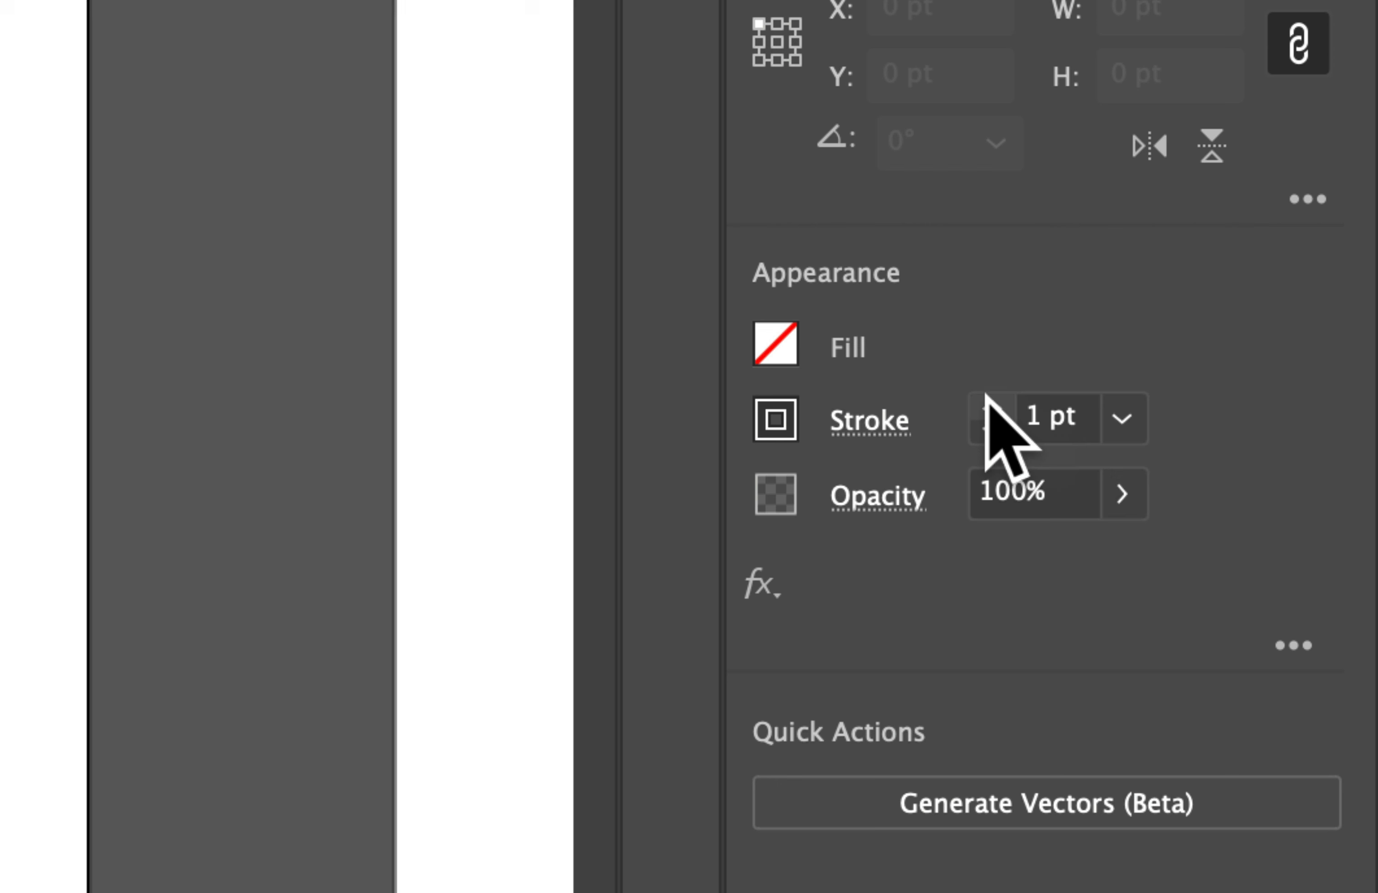
{"action": "left_click", "coordinate": [997, 402]}
{"action": "left_click", "coordinate": [999, 404]}
{"action": "left_click", "coordinate": [999, 405]}
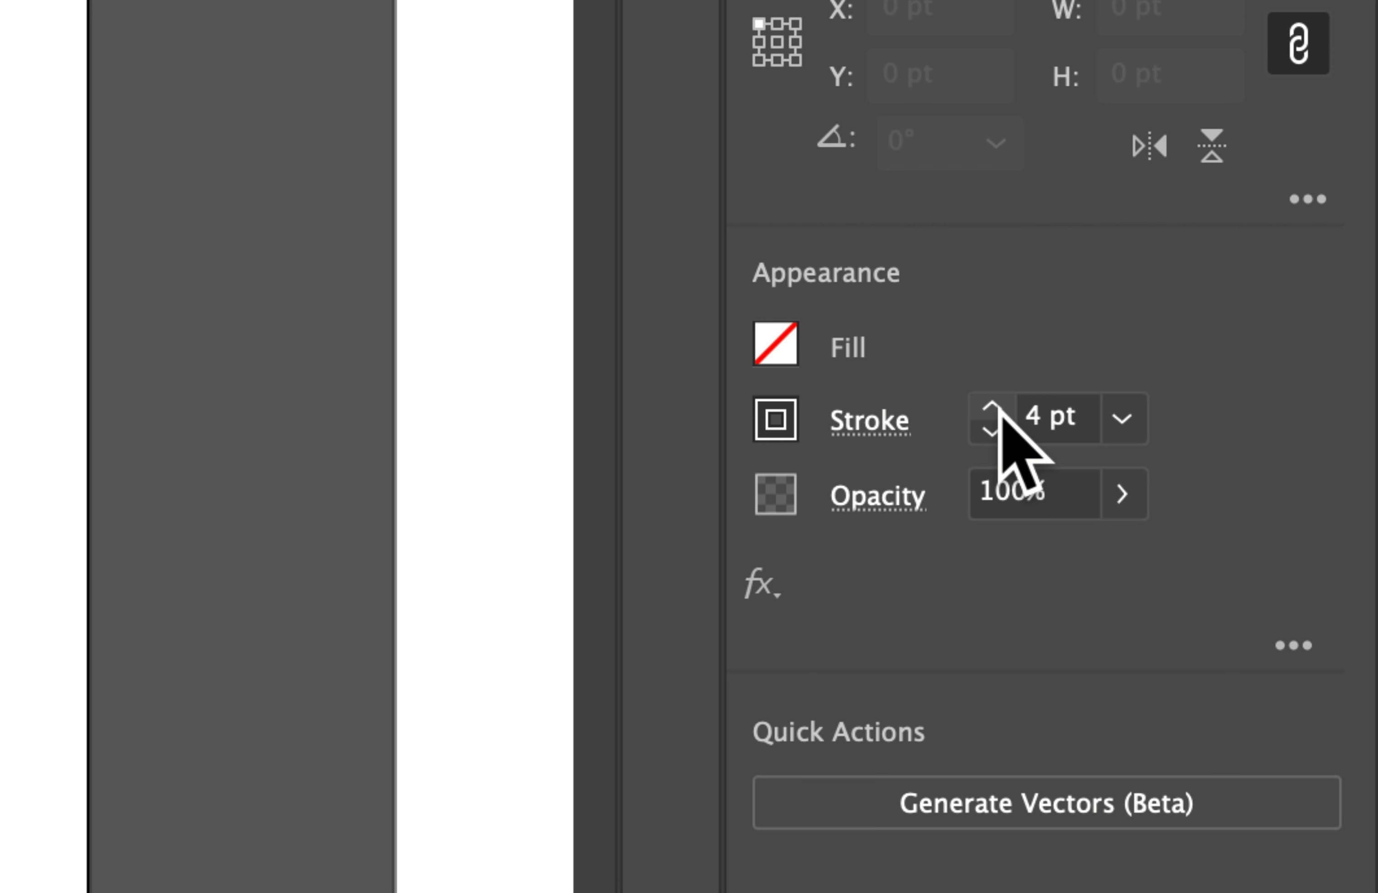
{"action": "left_click", "coordinate": [990, 430]}
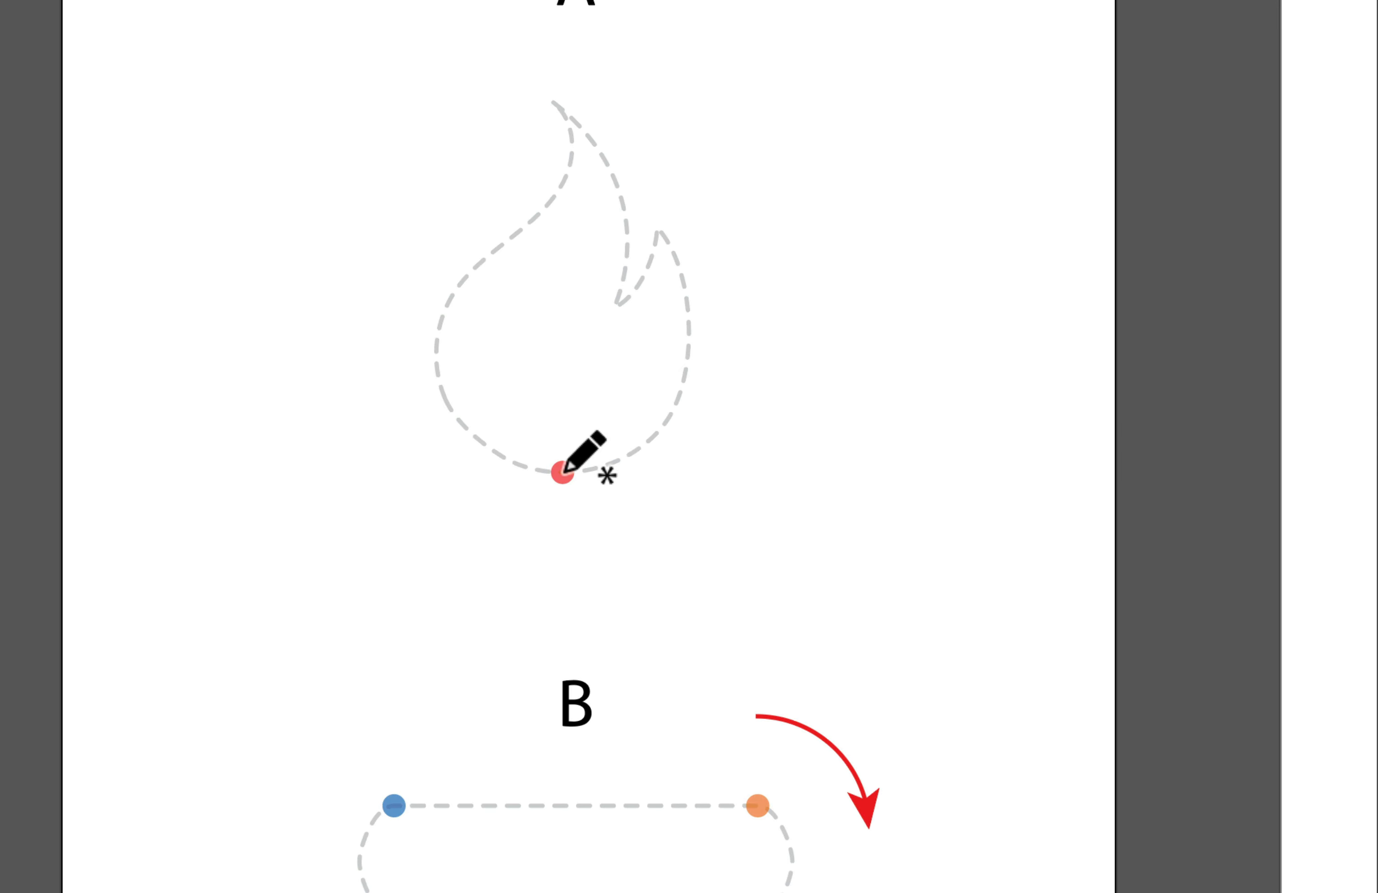
Step: Trace the dashed flame template under A with the Pencil tool as a closed path about 62 by 95 pt
{"action": "mouse_move", "coordinate": [563, 470]}
{"action": "left_mouse_down"}
{"action": "mouse_move", "coordinate": [468, 430]}
{"action": "mouse_move", "coordinate": [437, 369]}
{"action": "mouse_move", "coordinate": [457, 295]}
{"action": "mouse_move", "coordinate": [545, 202]}
{"action": "mouse_move", "coordinate": [560, 161]}
{"action": "mouse_move", "coordinate": [551, 100]}
{"action": "mouse_move", "coordinate": [602, 192]}
{"action": "mouse_move", "coordinate": [612, 309]}
{"action": "mouse_move", "coordinate": [663, 234]}
{"action": "mouse_move", "coordinate": [682, 333]}
{"action": "mouse_move", "coordinate": [680, 385]}
{"action": "mouse_move", "coordinate": [648, 436]}
{"action": "mouse_move", "coordinate": [603, 474]}
{"action": "mouse_move", "coordinate": [578, 474]}
{"action": "left_mouse_up"}
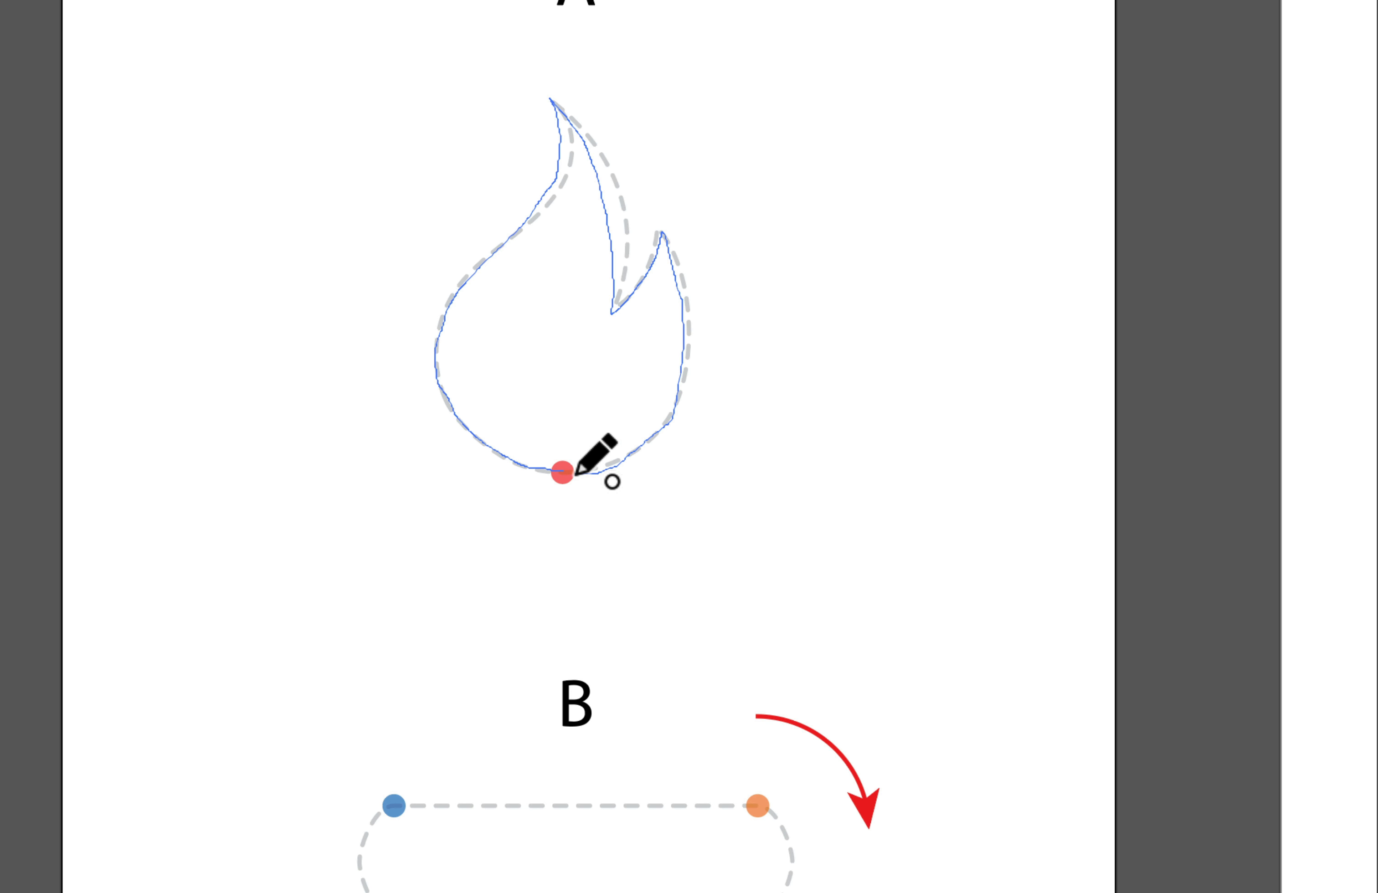
{"action": "left_click_drag", "start_coordinate": [576, 475], "coordinate": [578, 472]}
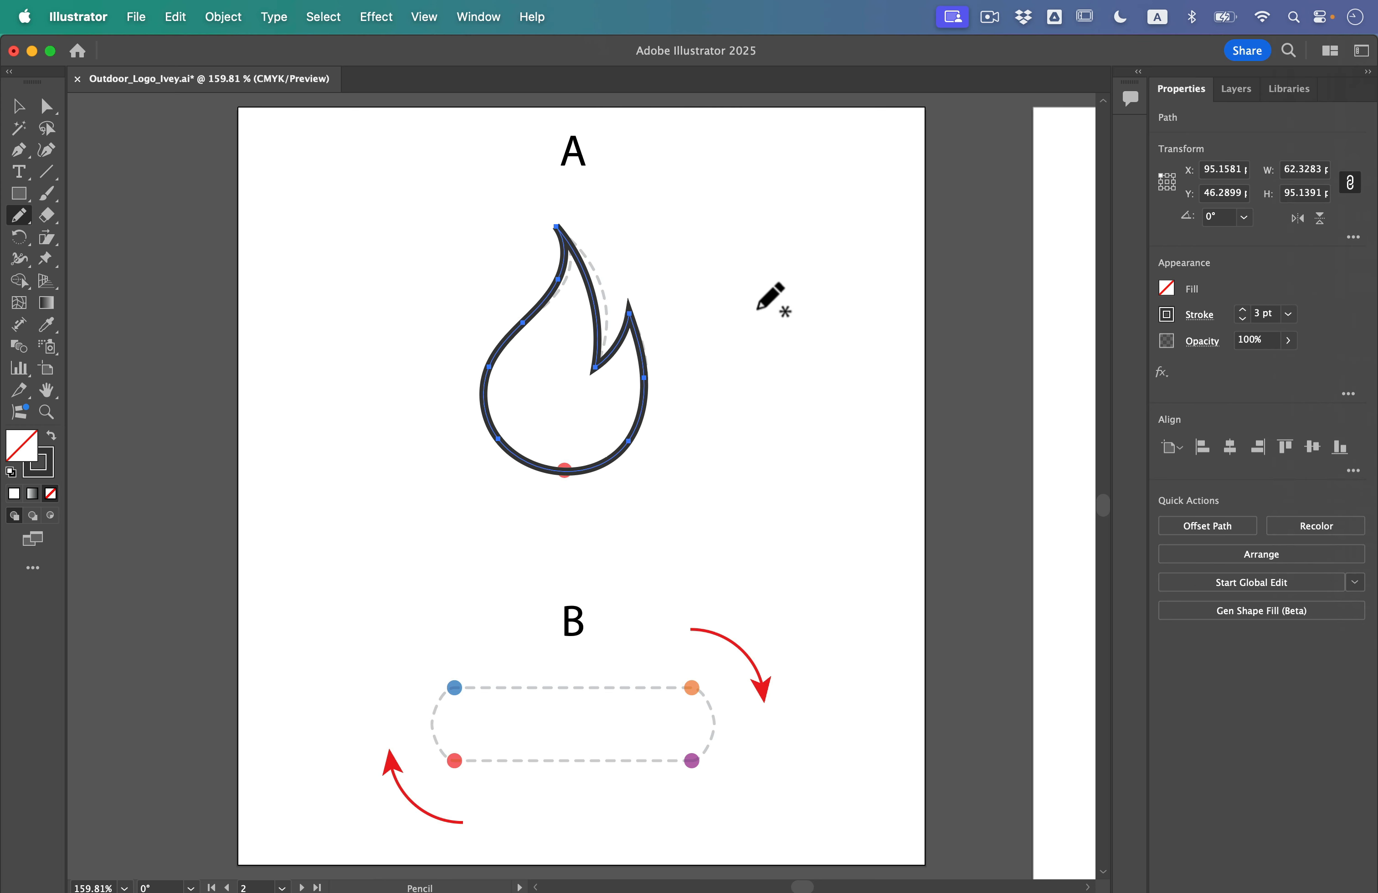
{"action": "key", "text": "super"}
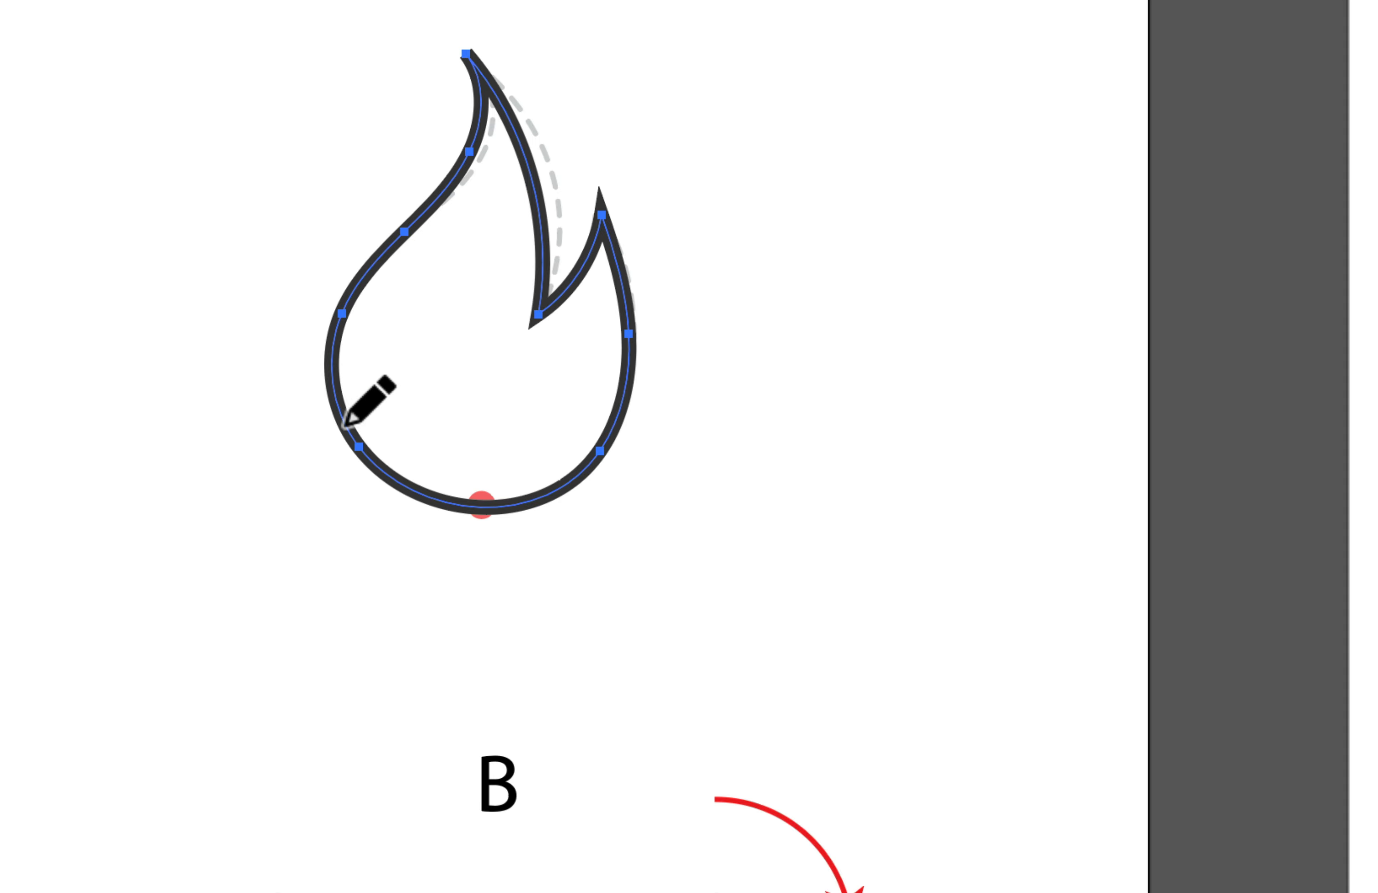
Step: Redraw the flame's rounded base with the Pencil tool, making the flame about 94 pt high, and fill it with red
{"action": "mouse_move", "coordinate": [346, 430]}
{"action": "left_mouse_down"}
{"action": "mouse_move", "coordinate": [369, 474]}
{"action": "mouse_move", "coordinate": [421, 508]}
{"action": "mouse_move", "coordinate": [522, 524]}
{"action": "mouse_move", "coordinate": [574, 497]}
{"action": "mouse_move", "coordinate": [615, 438]}
{"action": "left_mouse_up"}
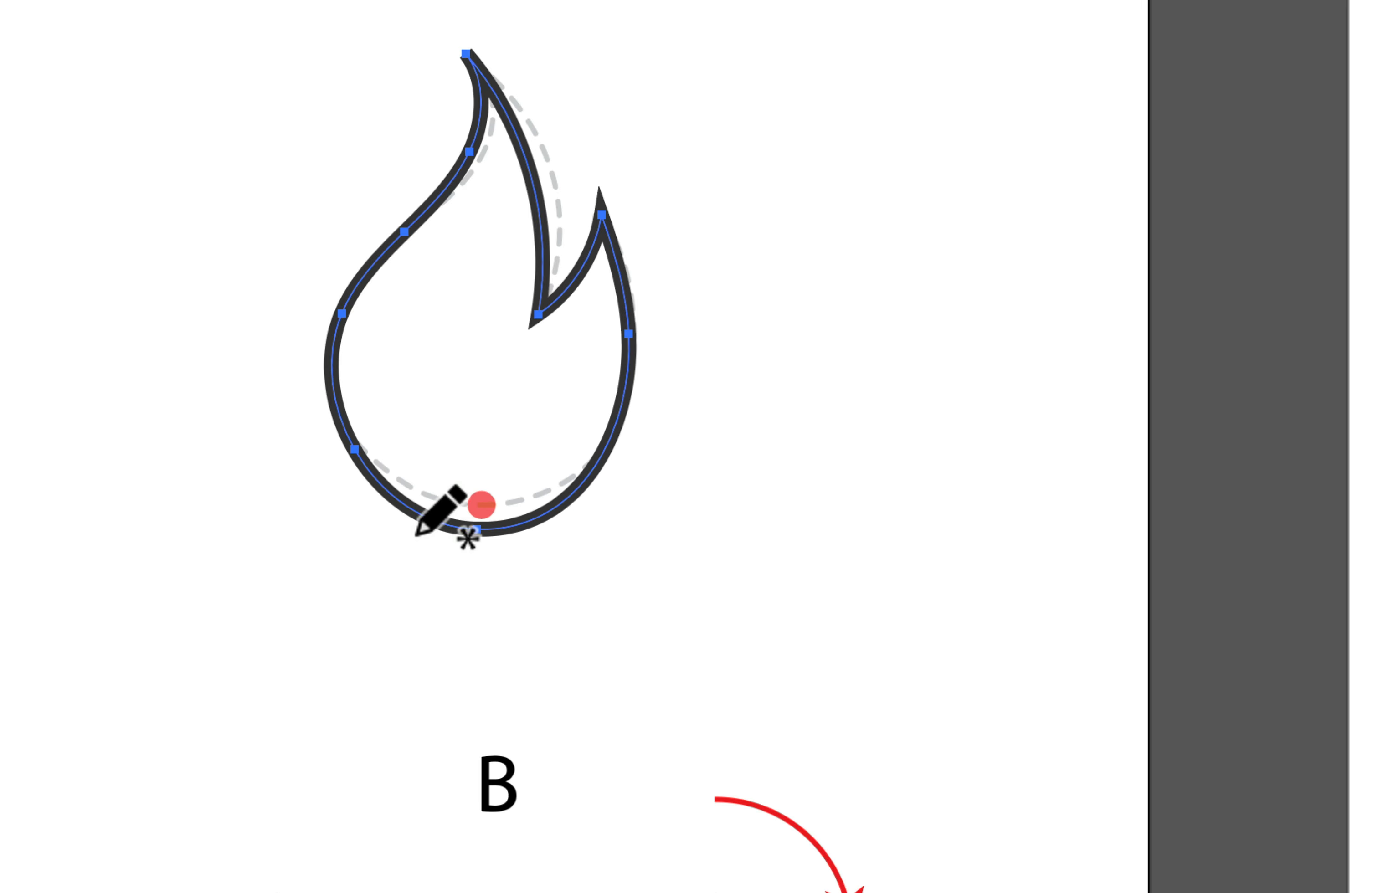
{"action": "mouse_move", "coordinate": [342, 417]}
{"action": "left_mouse_down"}
{"action": "mouse_move", "coordinate": [406, 485]}
{"action": "mouse_move", "coordinate": [503, 499]}
{"action": "mouse_move", "coordinate": [574, 479]}
{"action": "mouse_move", "coordinate": [607, 448]}
{"action": "mouse_move", "coordinate": [580, 477]}
{"action": "mouse_move", "coordinate": [610, 420]}
{"action": "left_mouse_up"}
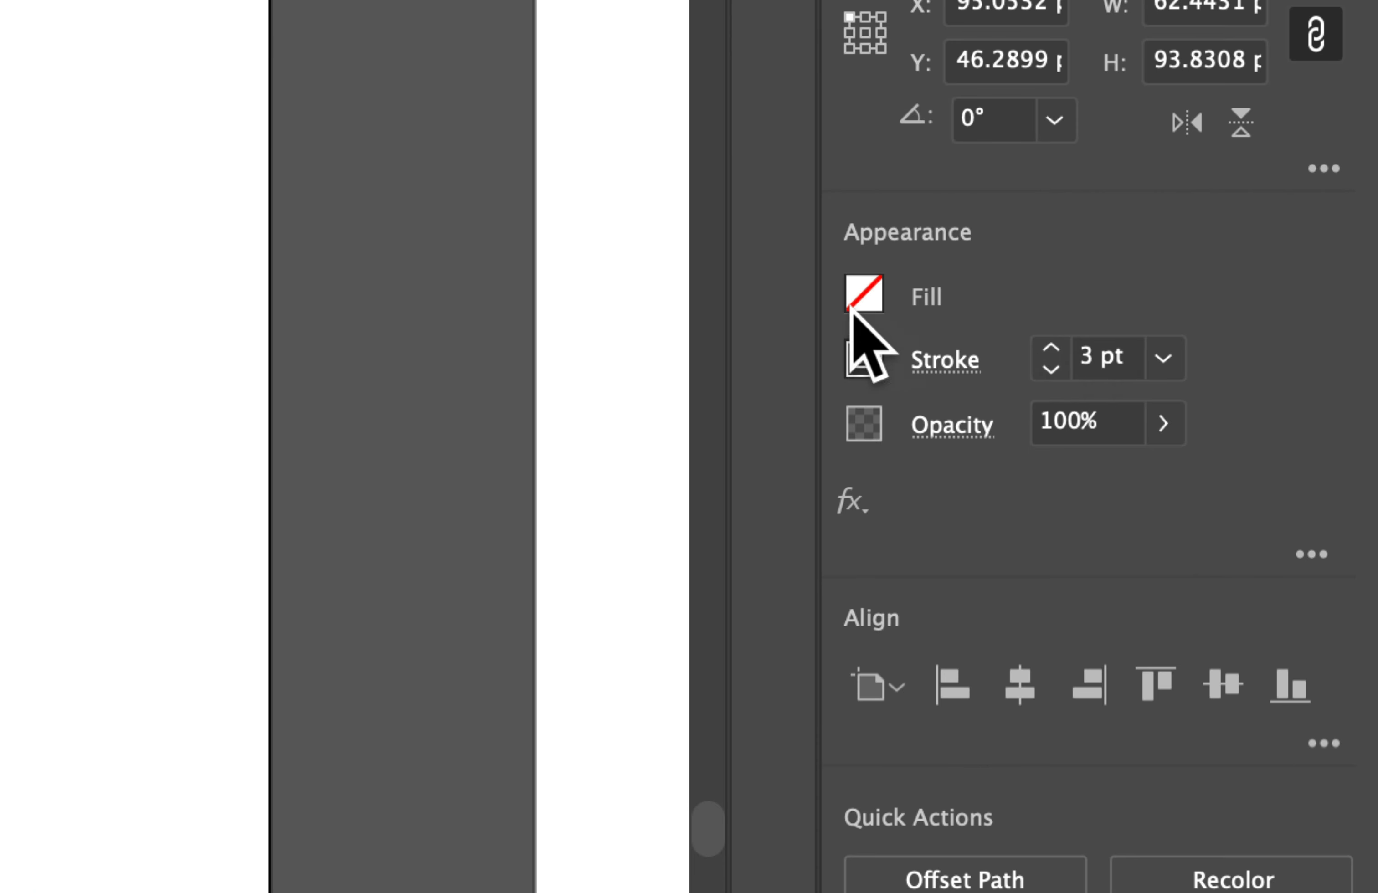
{"action": "left_click", "coordinate": [1166, 288]}
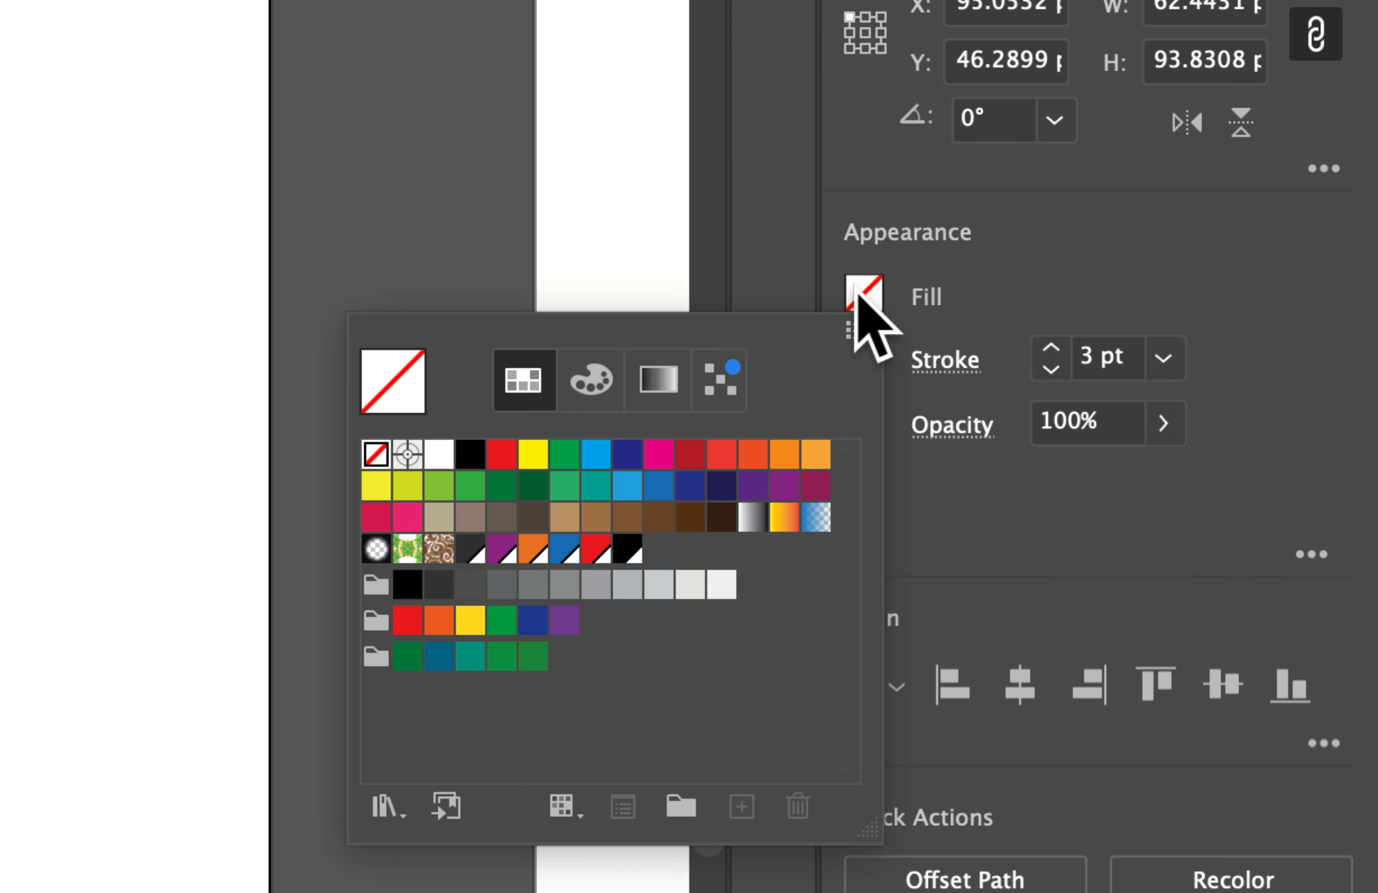
{"action": "left_click", "coordinate": [596, 548]}
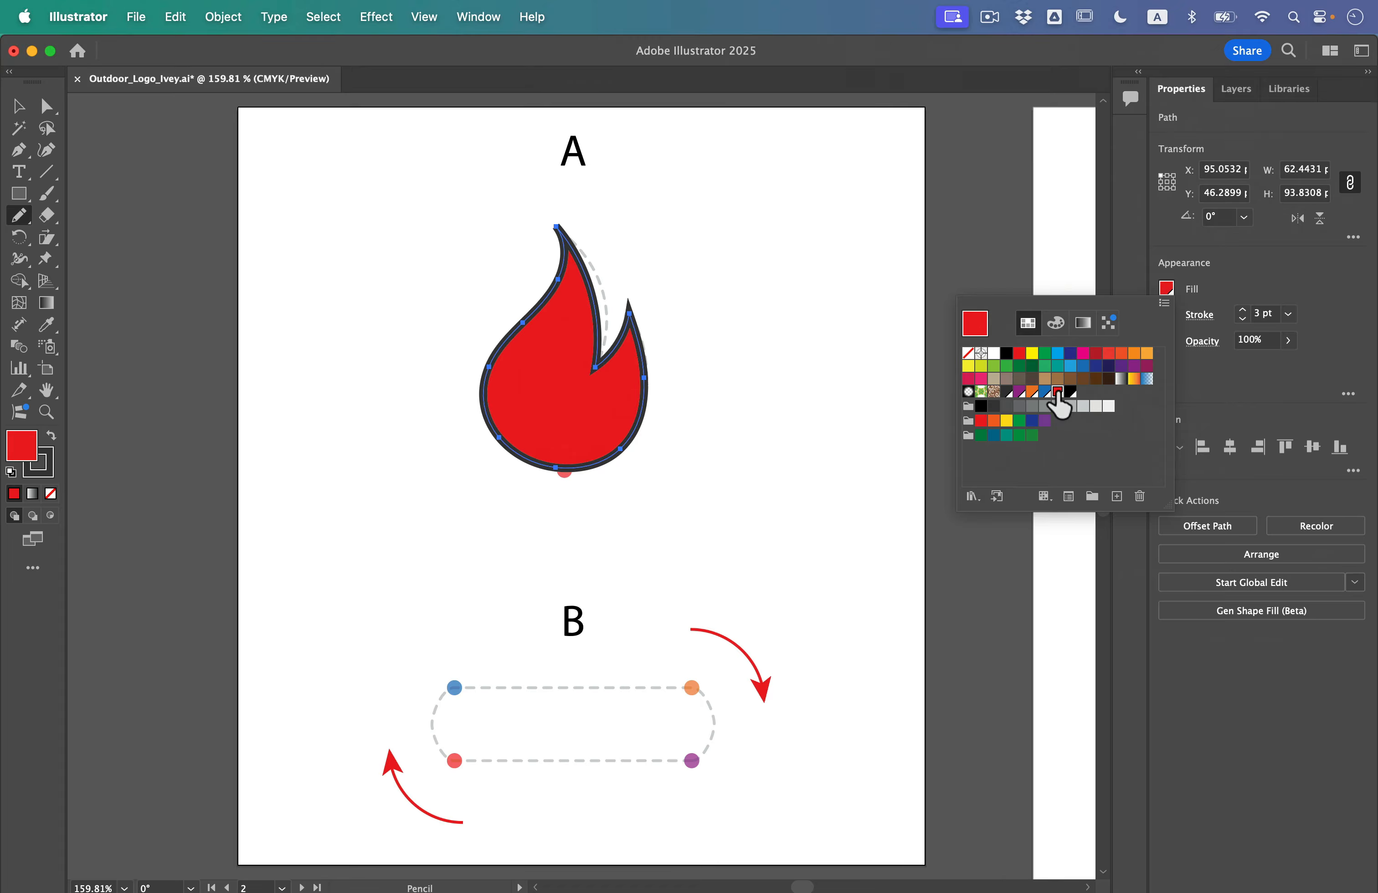
Step: Trace the dashed log template under B as a closed Pencil path about 109 by 29 pt with straight long sides
{"action": "scroll", "coordinate": [572, 801], "scroll_direction": "up", "scroll_amount": 5}
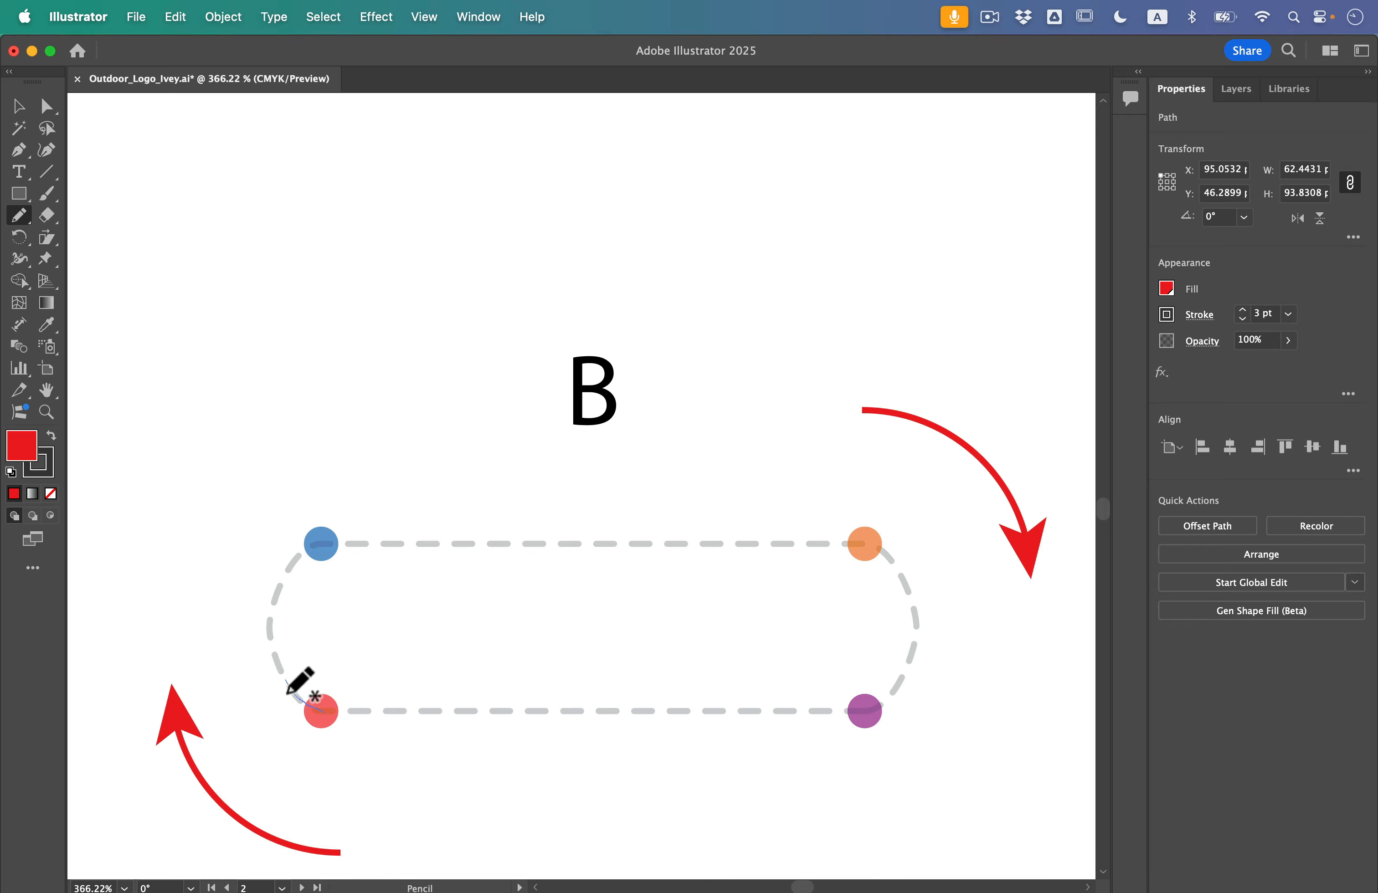
{"action": "left_click_drag", "start_coordinate": [273, 623], "coordinate": [293, 583]}
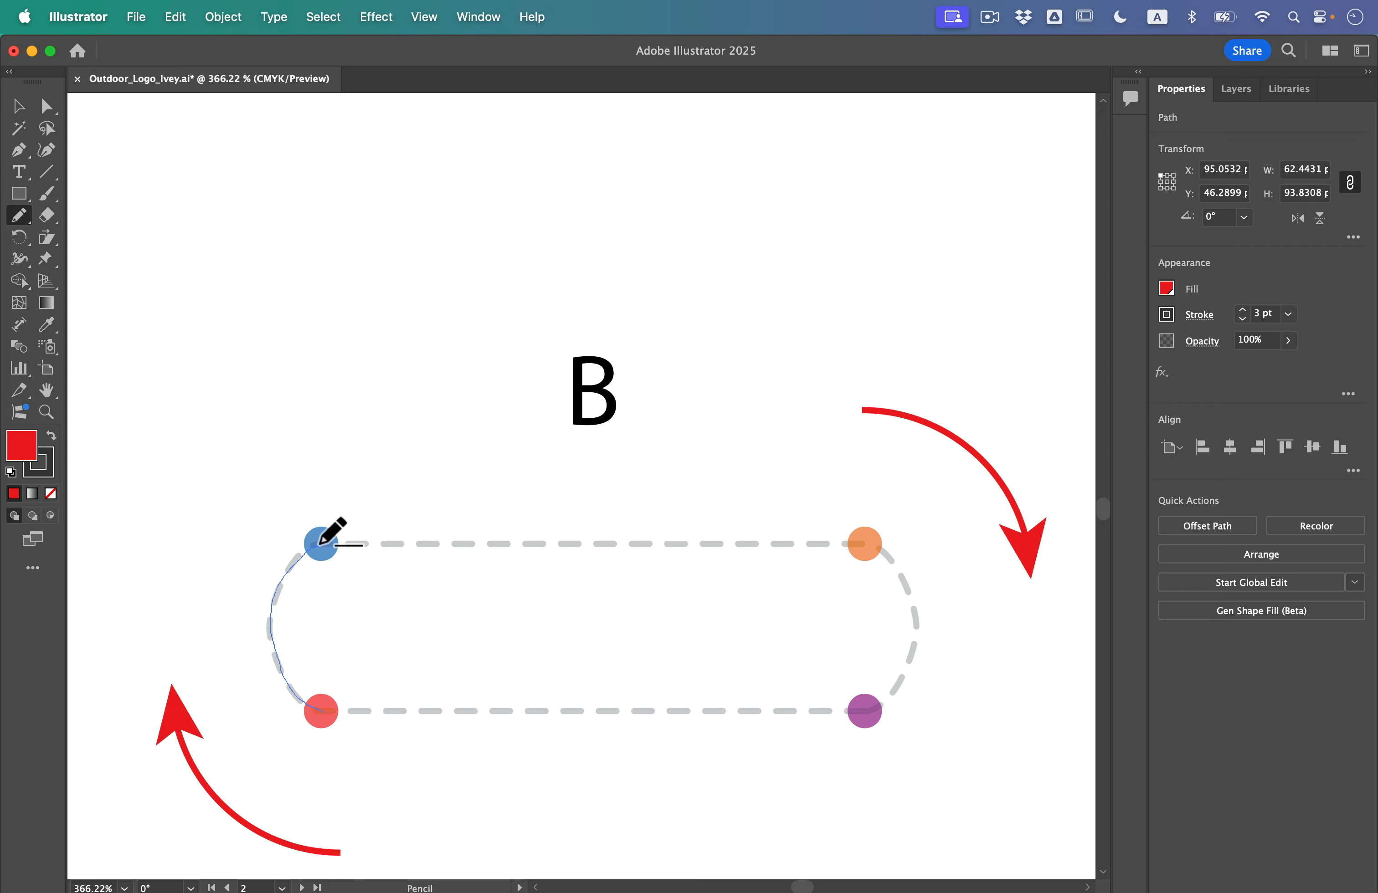
{"action": "mouse_move", "coordinate": [367, 560]}
{"action": "left_mouse_down"}
{"action": "mouse_move", "coordinate": [555, 566]}
{"action": "mouse_move", "coordinate": [595, 589]}
{"action": "mouse_move", "coordinate": [699, 596]}
{"action": "mouse_move", "coordinate": [809, 589]}
{"action": "mouse_move", "coordinate": [868, 558]}
{"action": "left_mouse_up"}
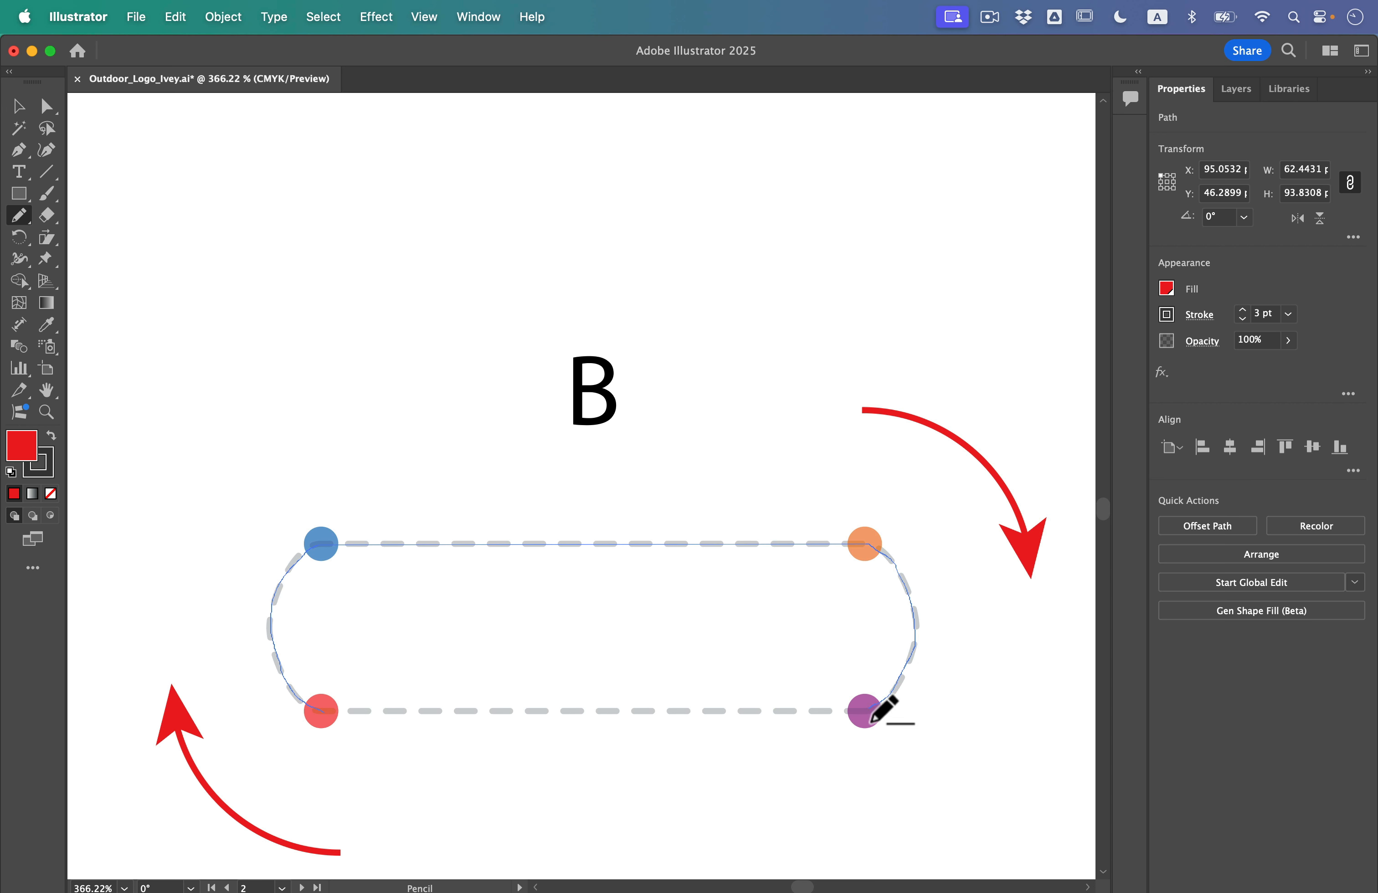
{"action": "mouse_move", "coordinate": [860, 722]}
{"action": "left_mouse_down"}
{"action": "mouse_move", "coordinate": [327, 730]}
{"action": "mouse_move", "coordinate": [324, 715]}
{"action": "left_mouse_up"}
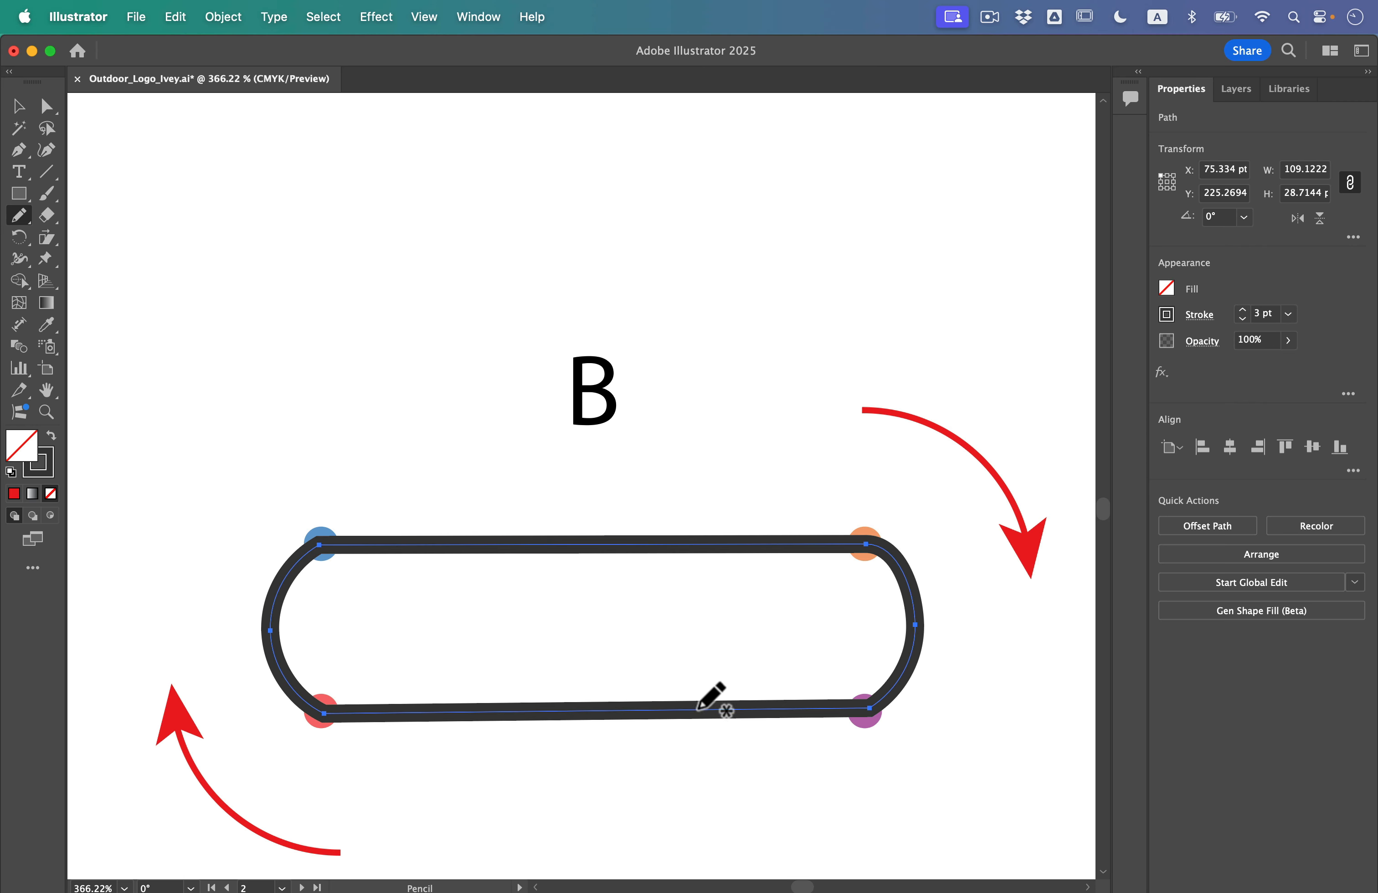
Step: Fill the log shape with dark brown
{"action": "scroll", "coordinate": [667, 635], "scroll_direction": "down", "scroll_amount": 2}
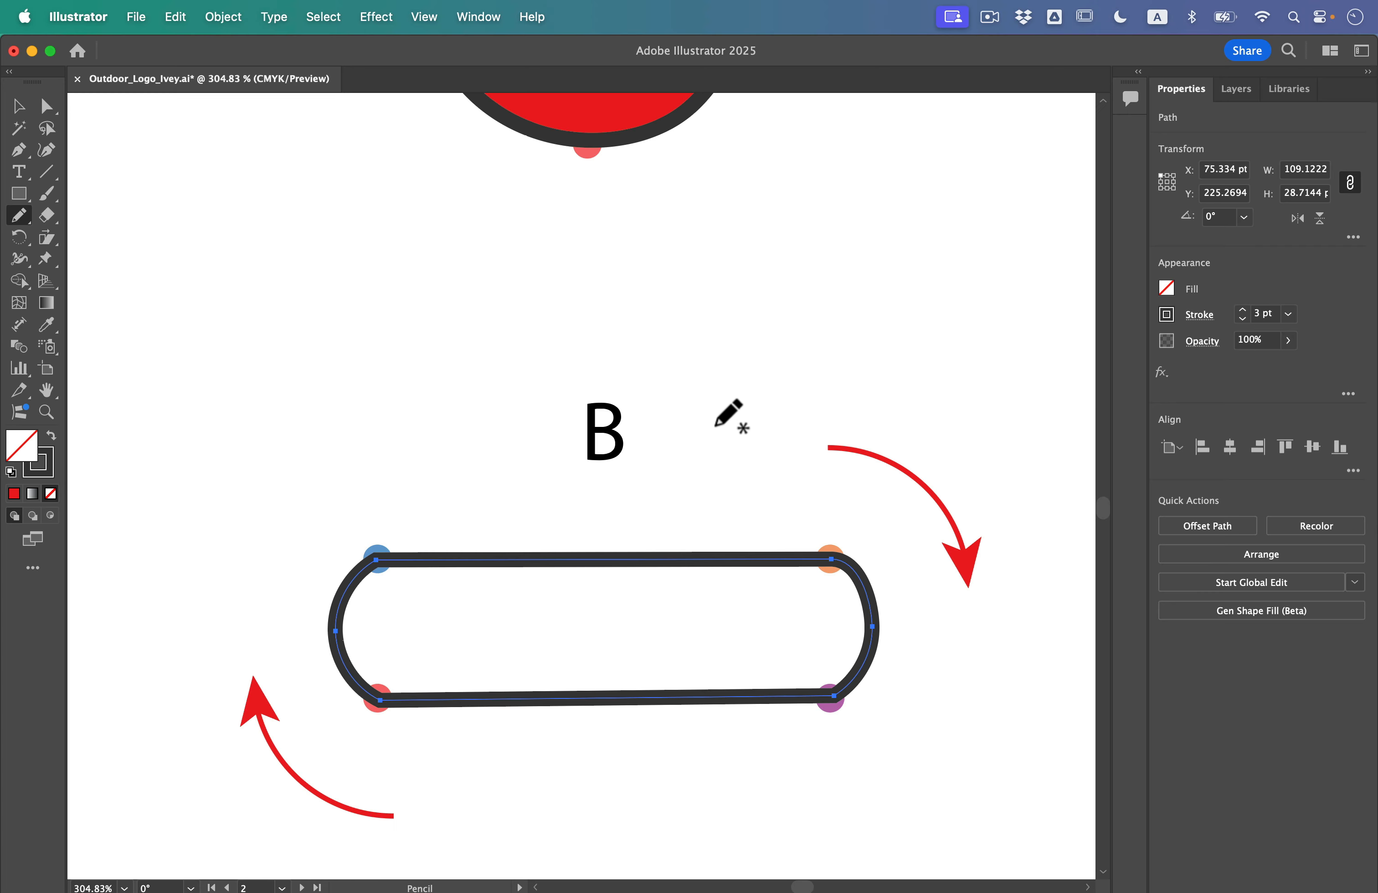
{"action": "scroll", "coordinate": [715, 426], "scroll_direction": "down", "scroll_amount": 6}
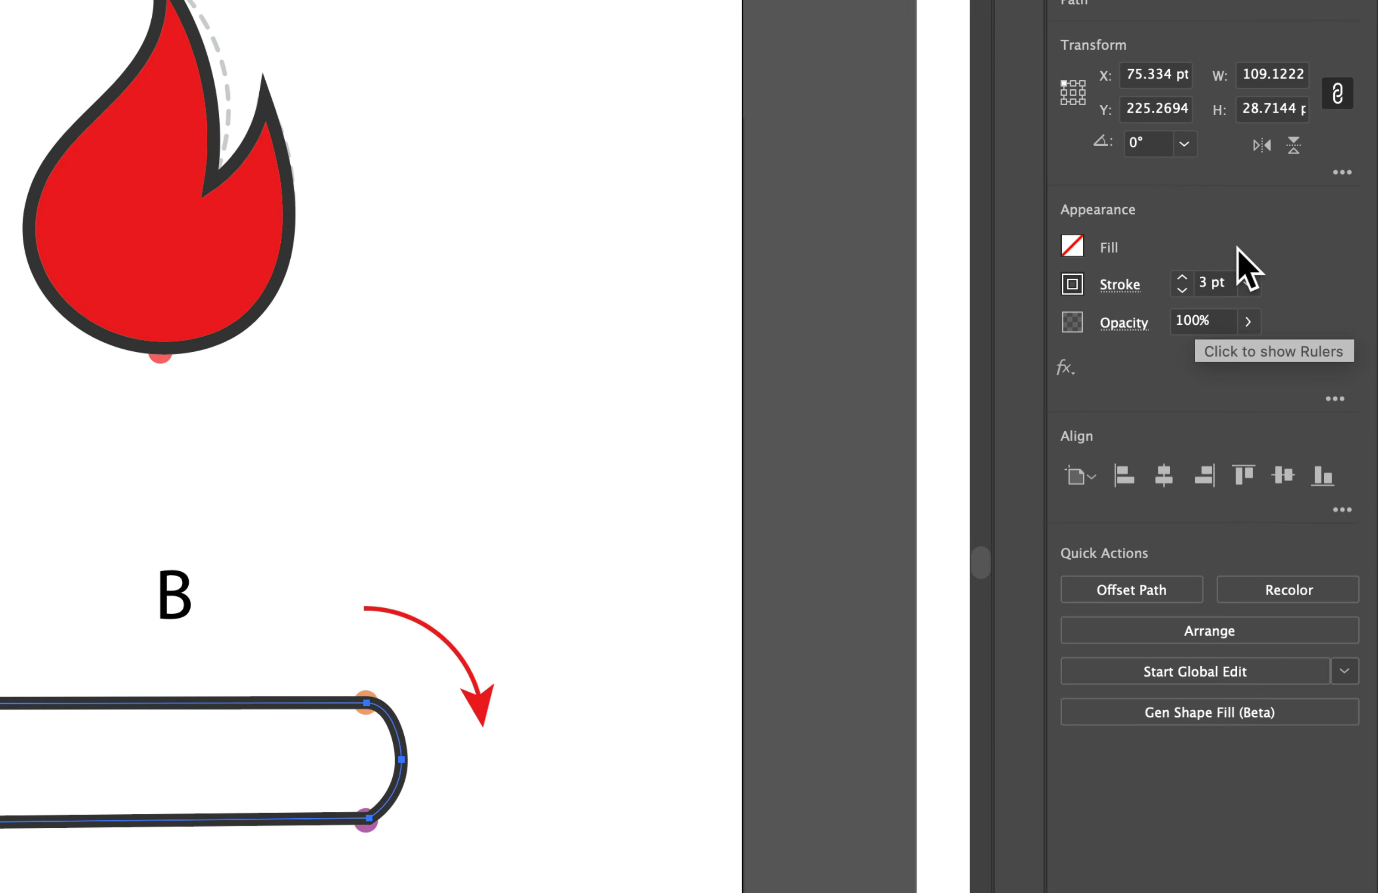
{"action": "left_click", "coordinate": [1021, 247]}
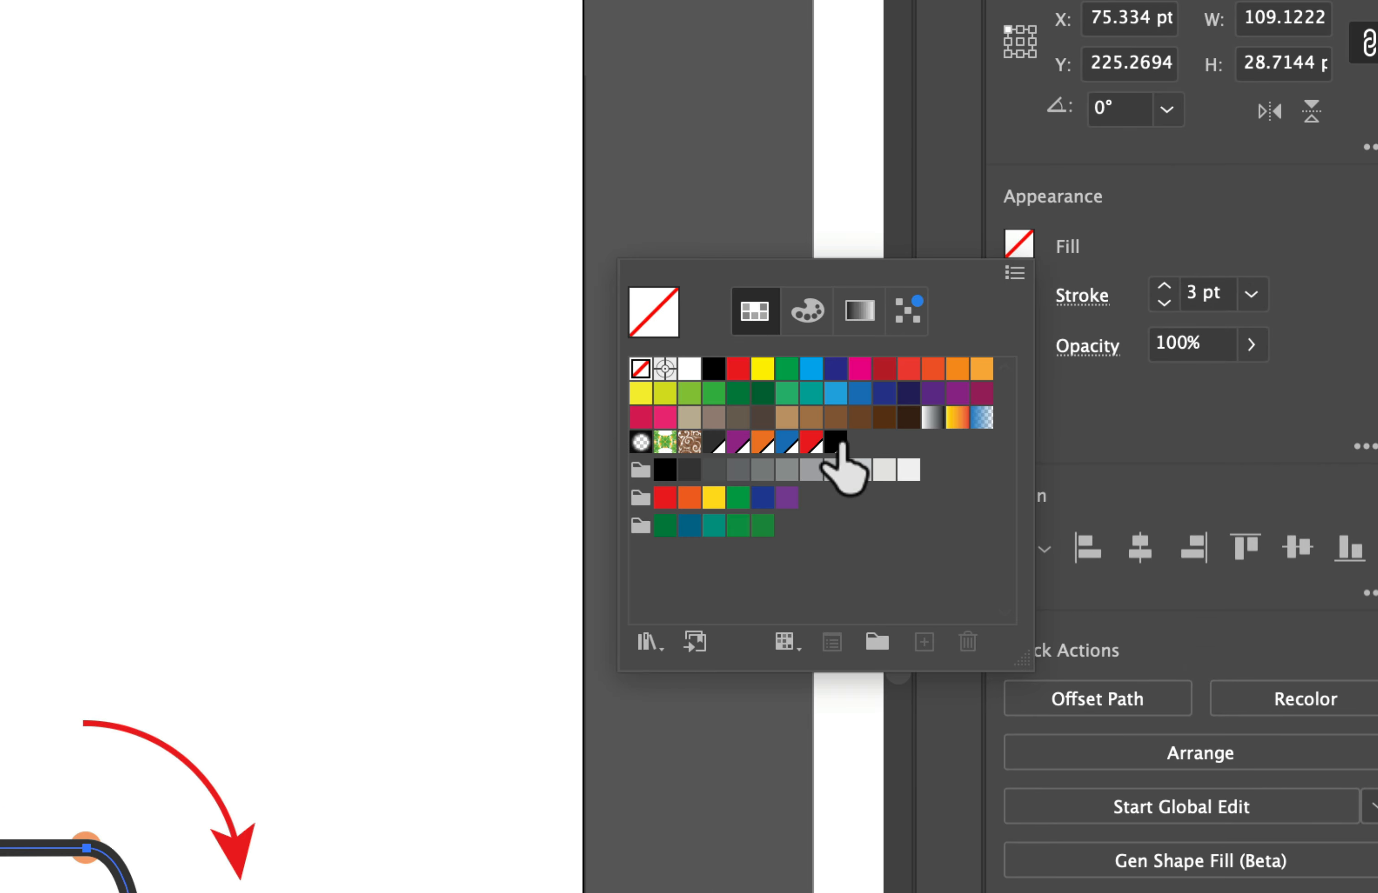
{"action": "left_click", "coordinate": [712, 446]}
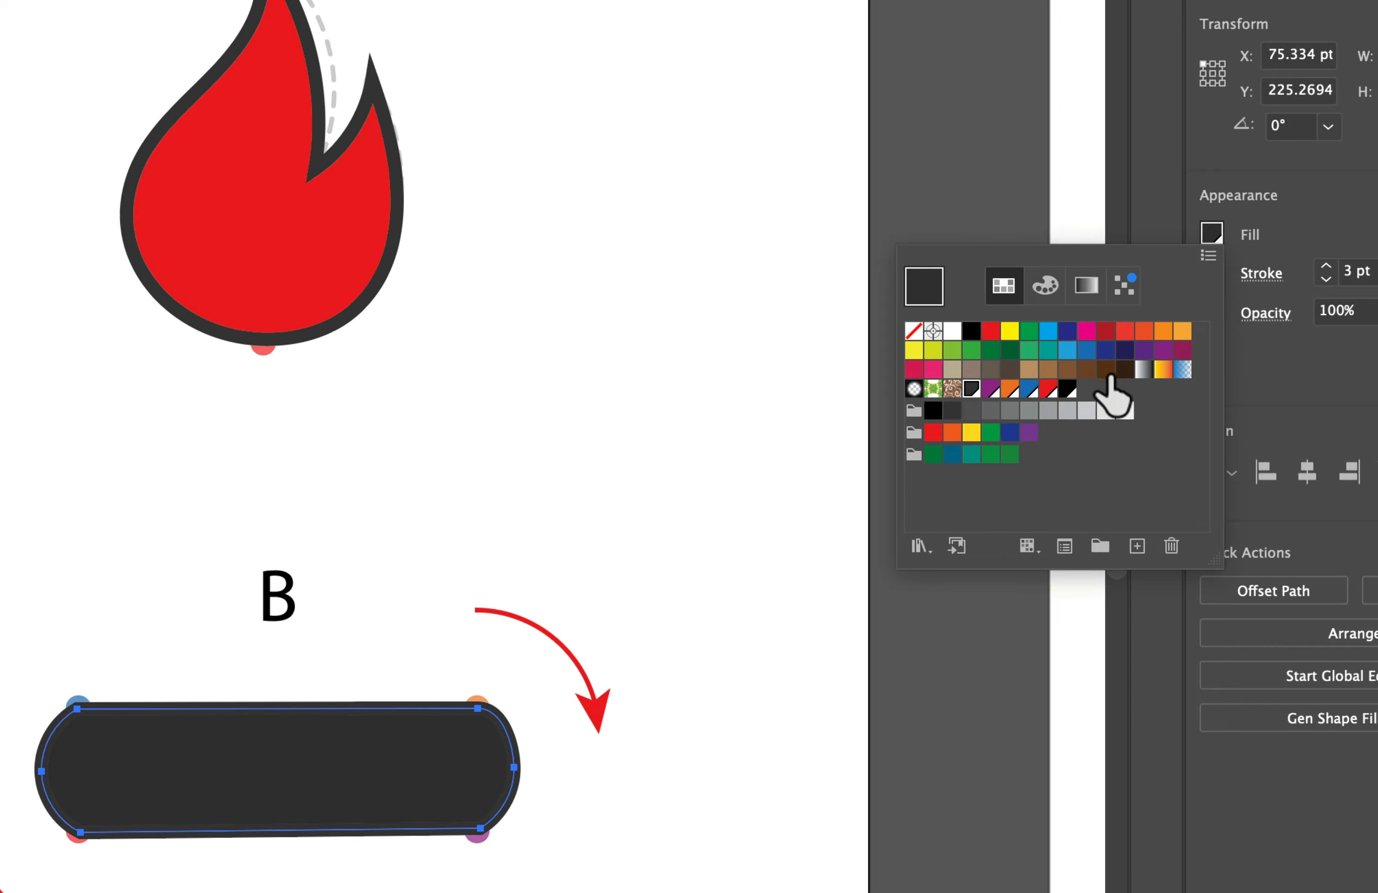
{"action": "left_click", "coordinate": [1083, 380]}
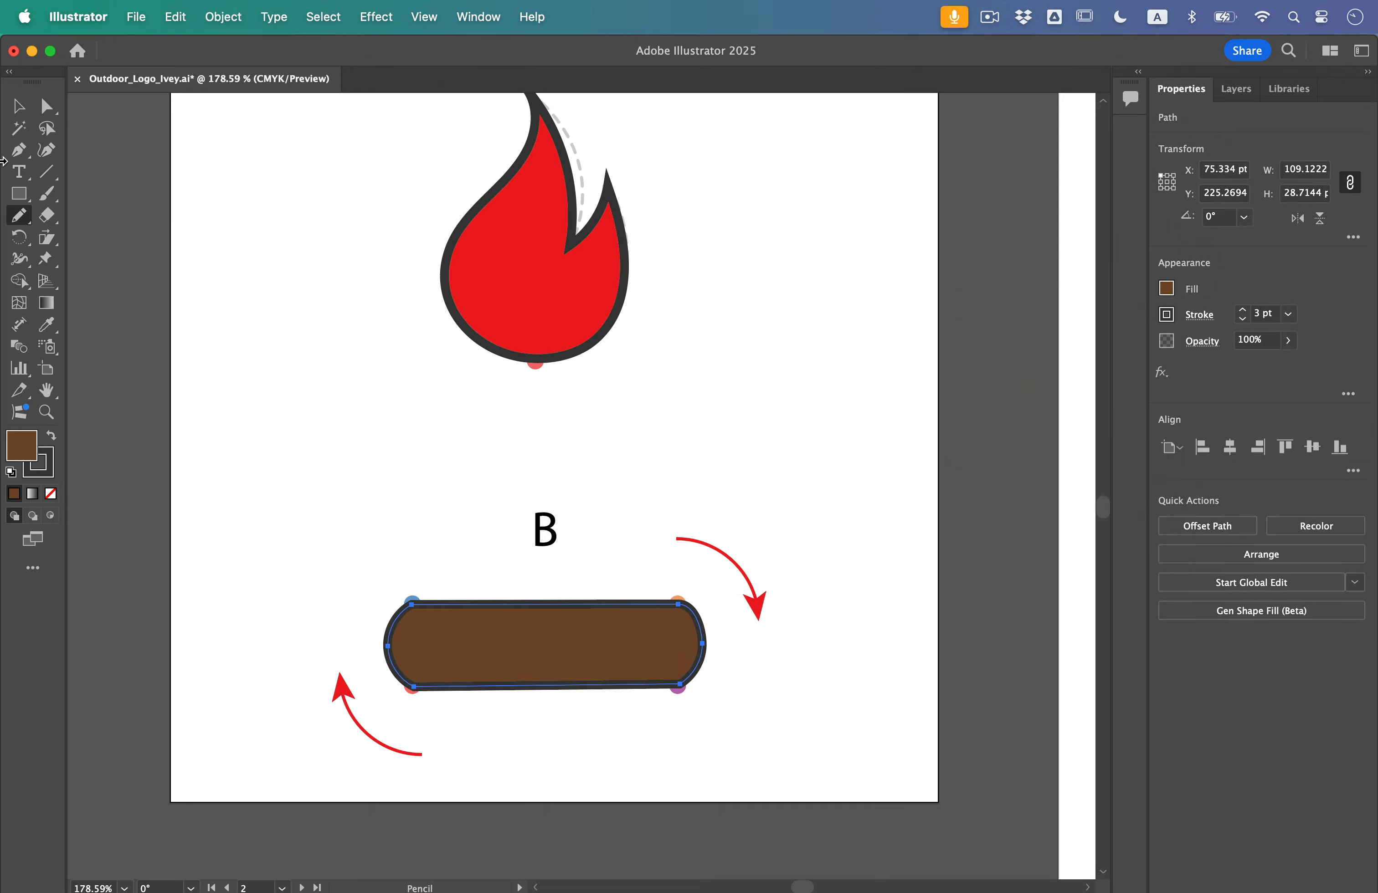
Step: Move the brown log onto the flame's base and send it backward so it sits behind the flame
{"action": "left_click", "coordinate": [17, 111]}
{"action": "left_click_drag", "start_coordinate": [534, 655], "coordinate": [516, 362]}
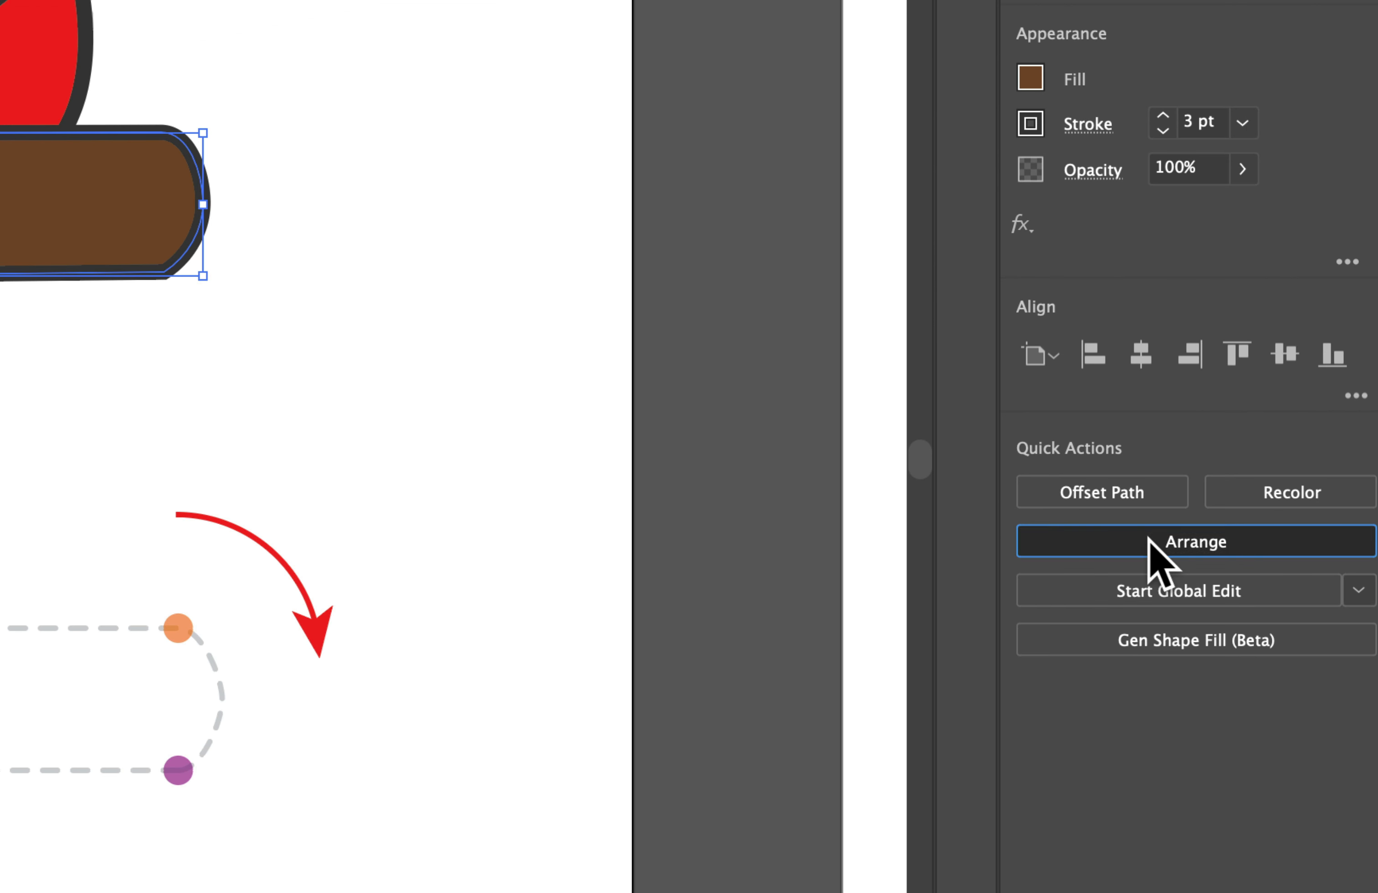
{"action": "left_click", "coordinate": [1236, 555]}
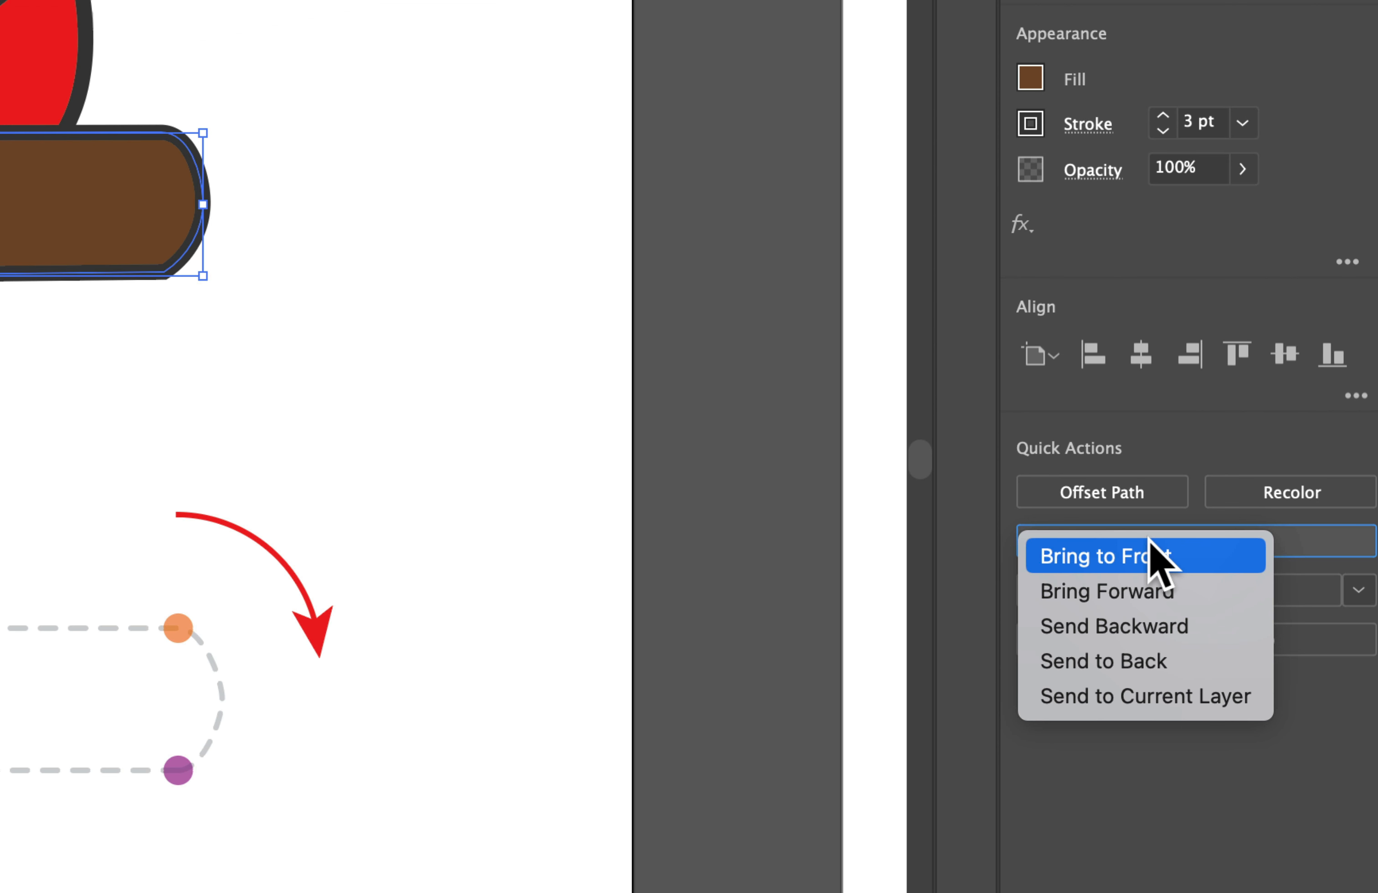
{"action": "left_click", "coordinate": [1190, 631]}
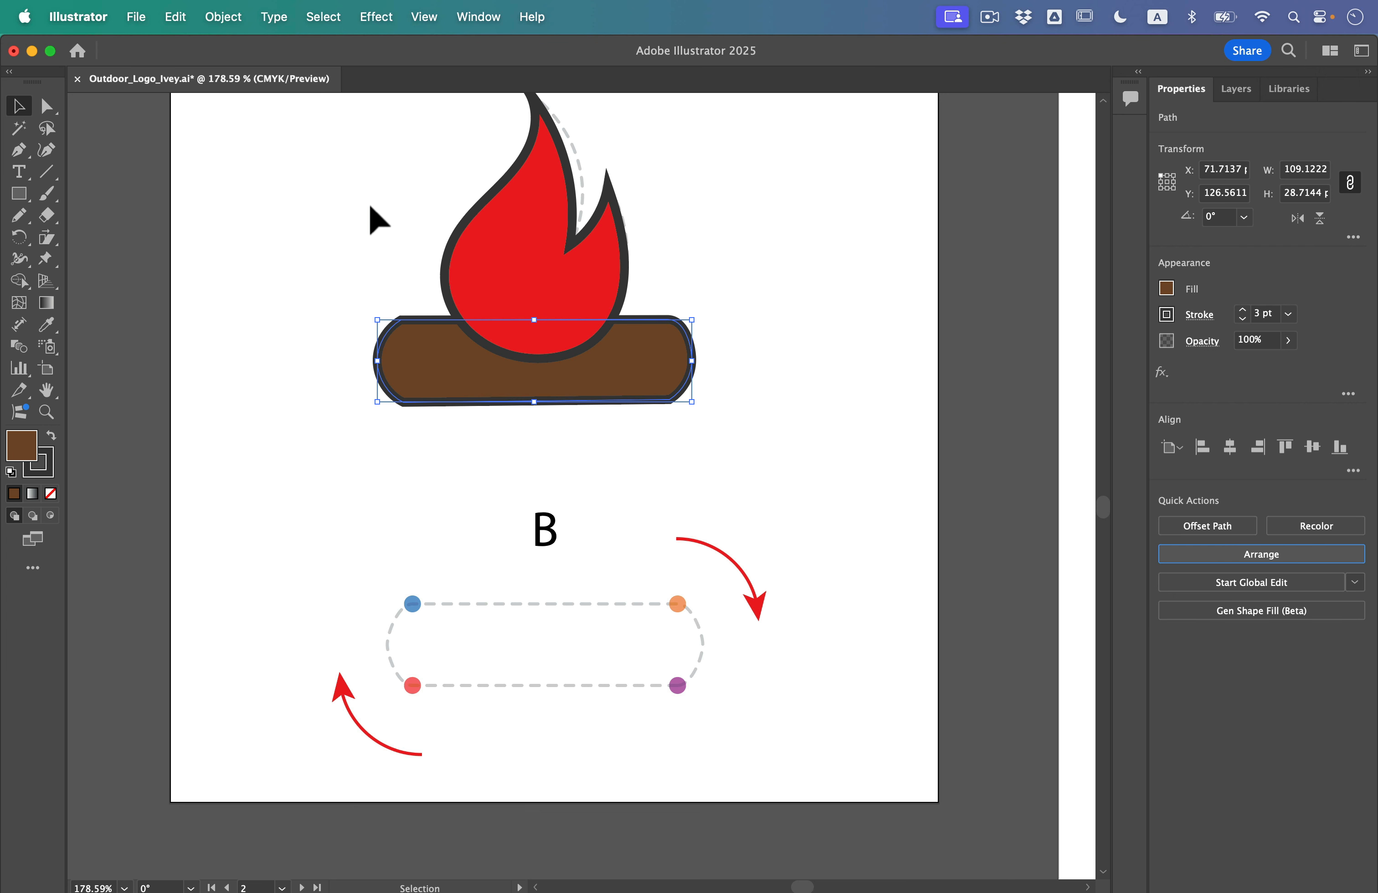
Step: Copy the flame and log to artboard 3 and place them under the sun rays, just above the Camp lettering
{"action": "left_click_drag", "start_coordinate": [307, 180], "coordinate": [646, 369]}
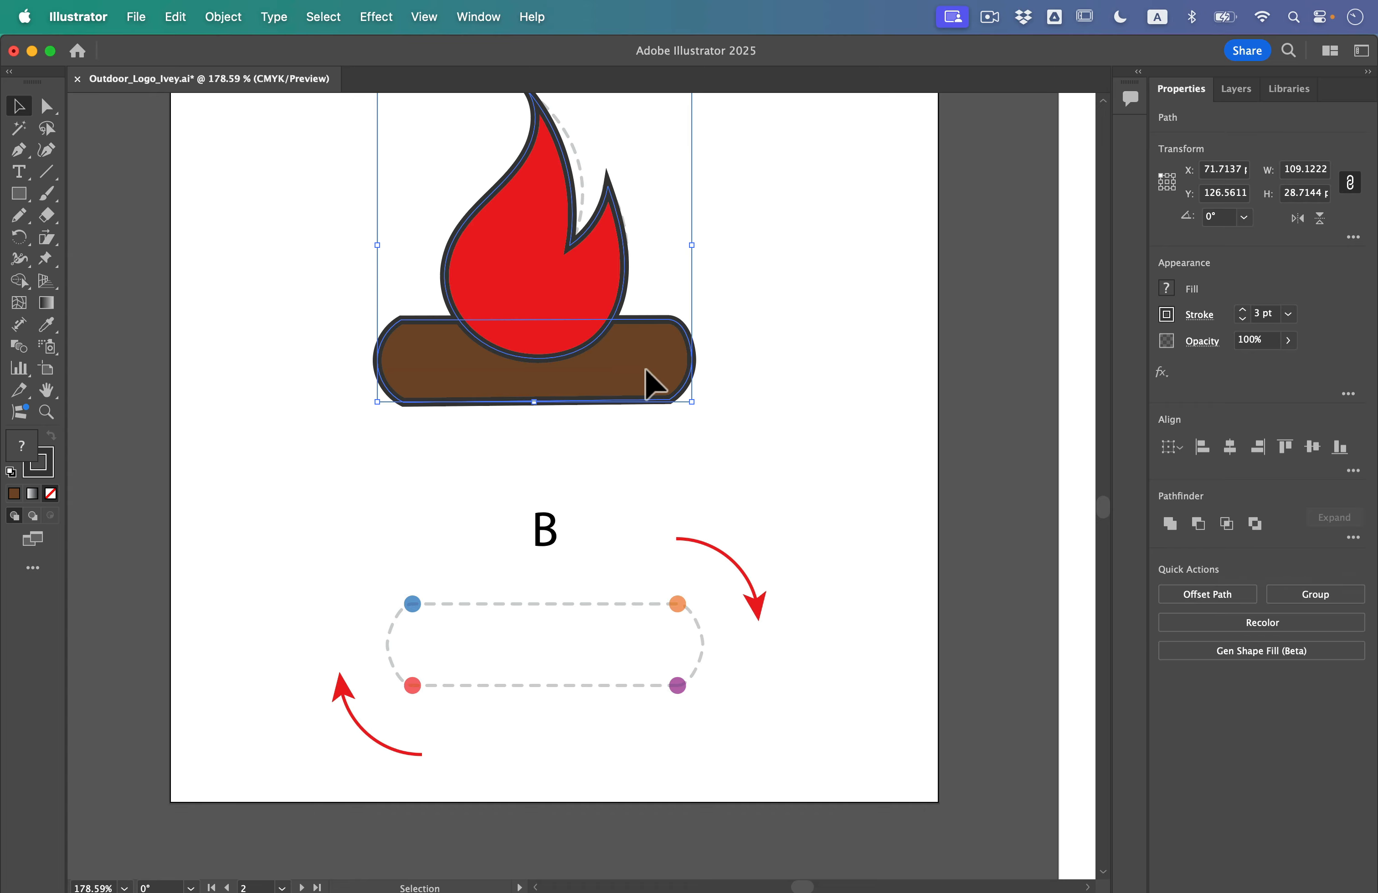
{"action": "left_click", "coordinate": [174, 17]}
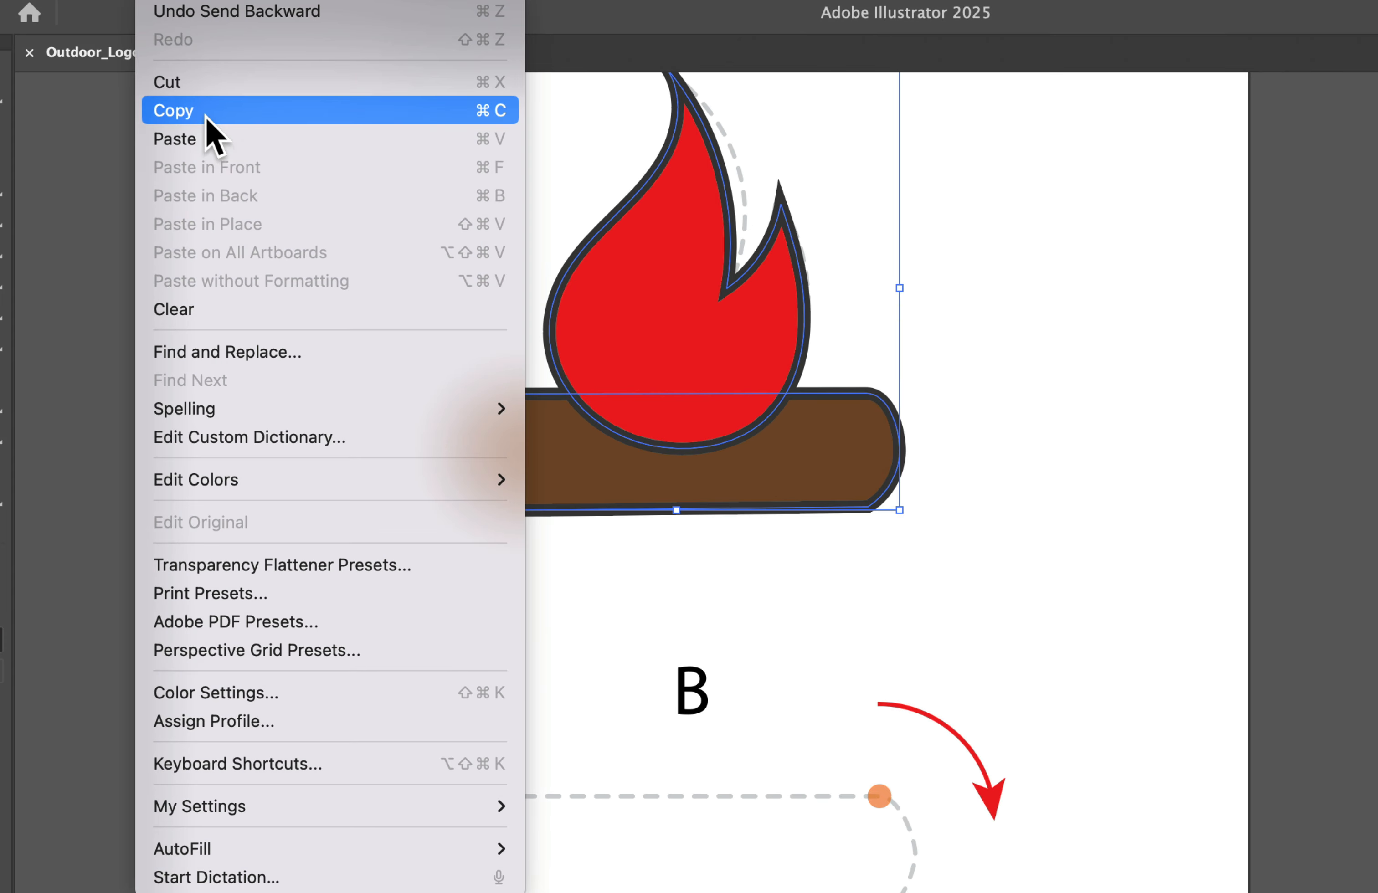
{"action": "left_click", "coordinate": [206, 113]}
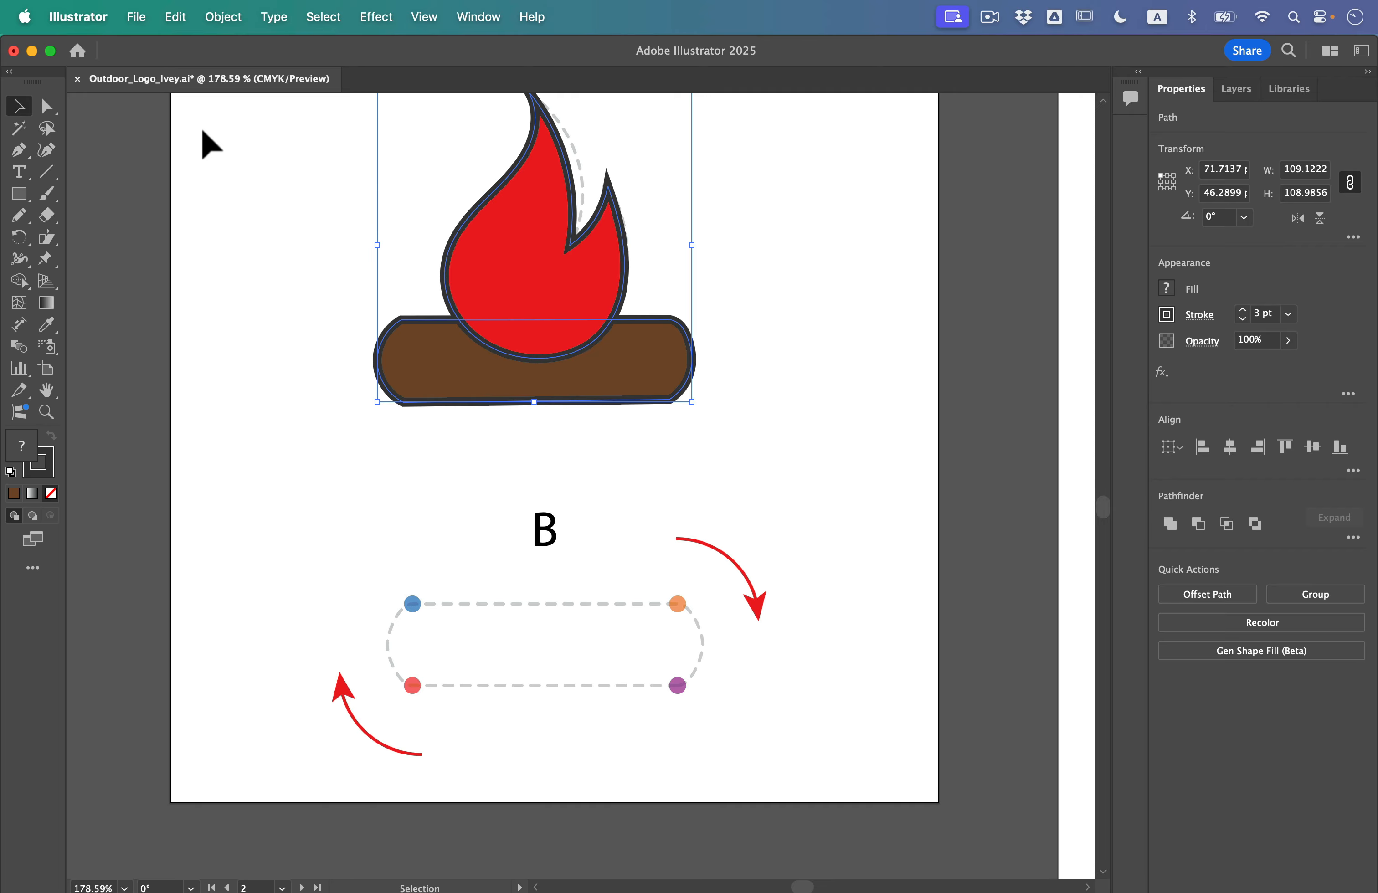
{"action": "left_click", "coordinate": [974, 302]}
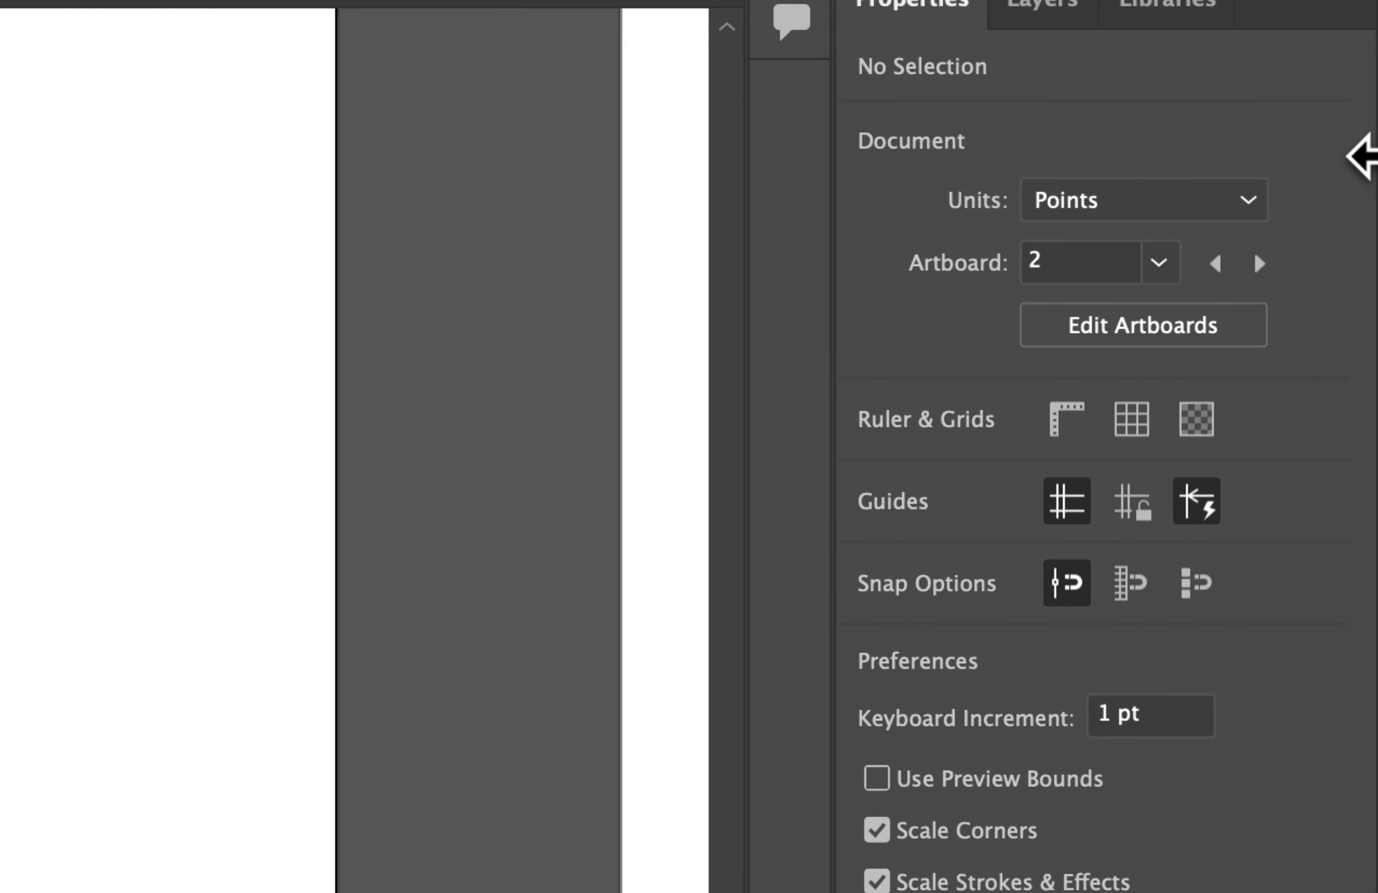
{"action": "left_click", "coordinate": [1258, 264]}
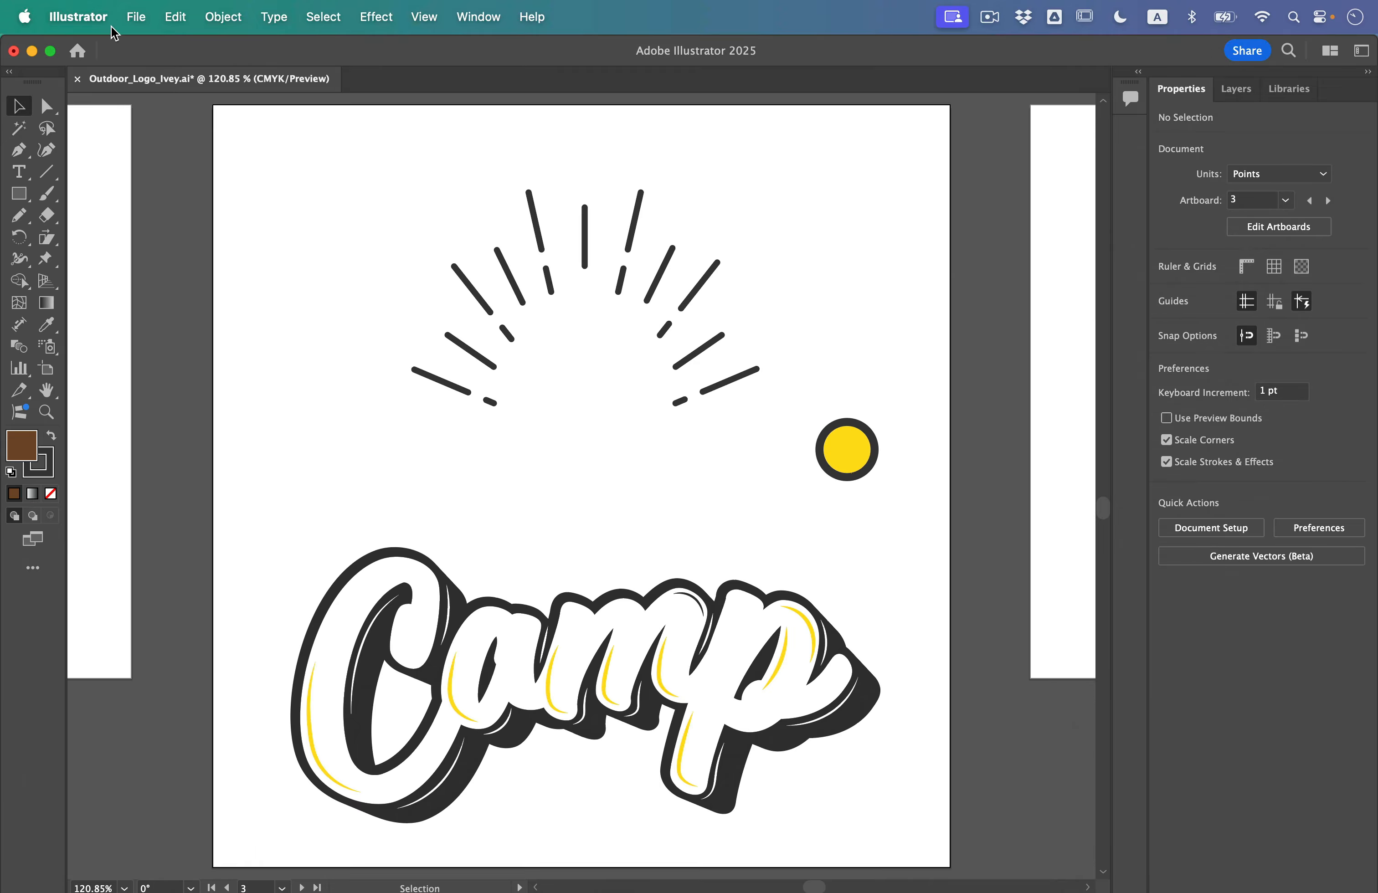
{"action": "left_click", "coordinate": [175, 7]}
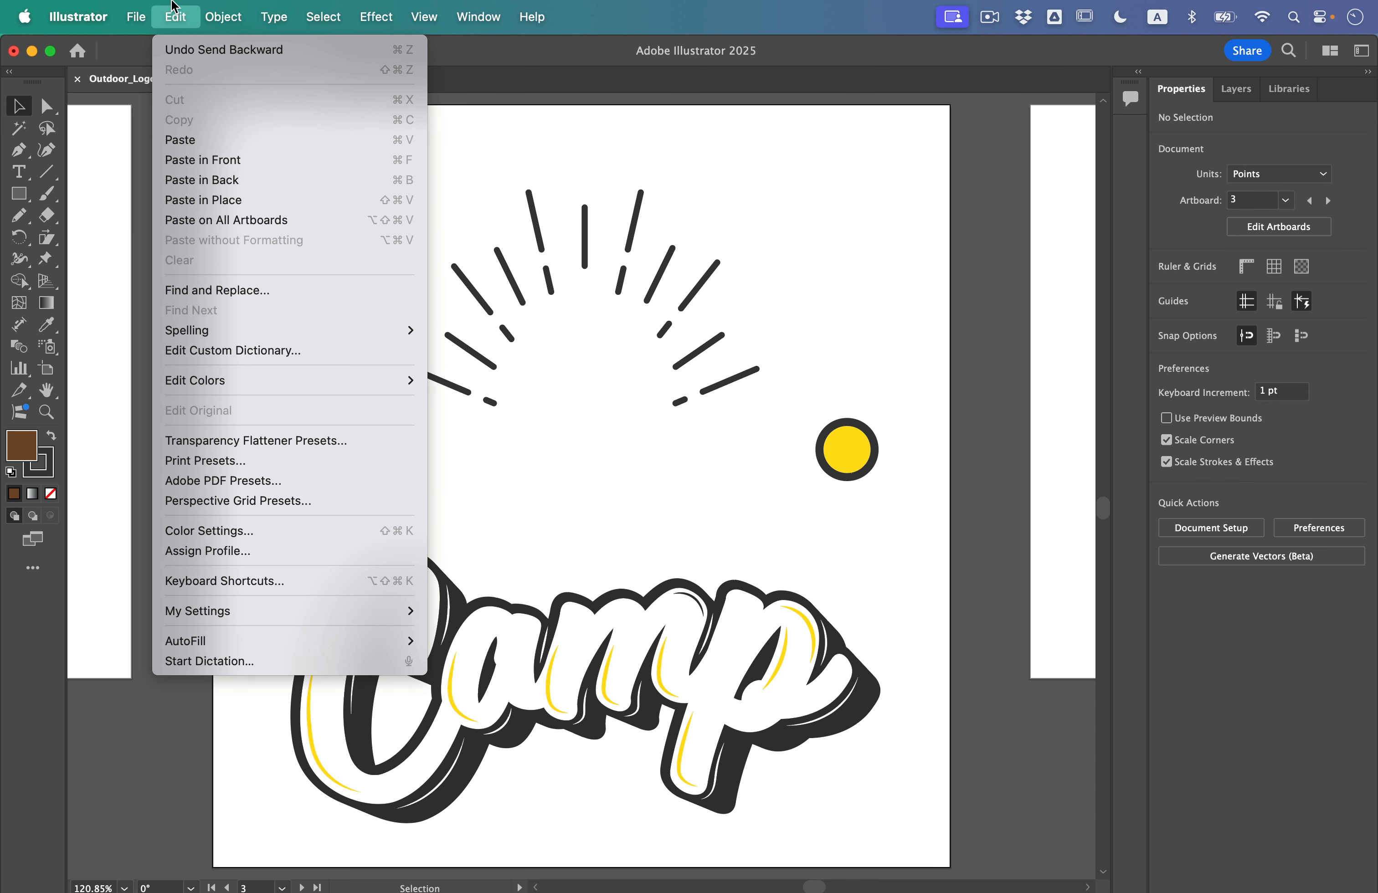
{"action": "left_click", "coordinate": [207, 140]}
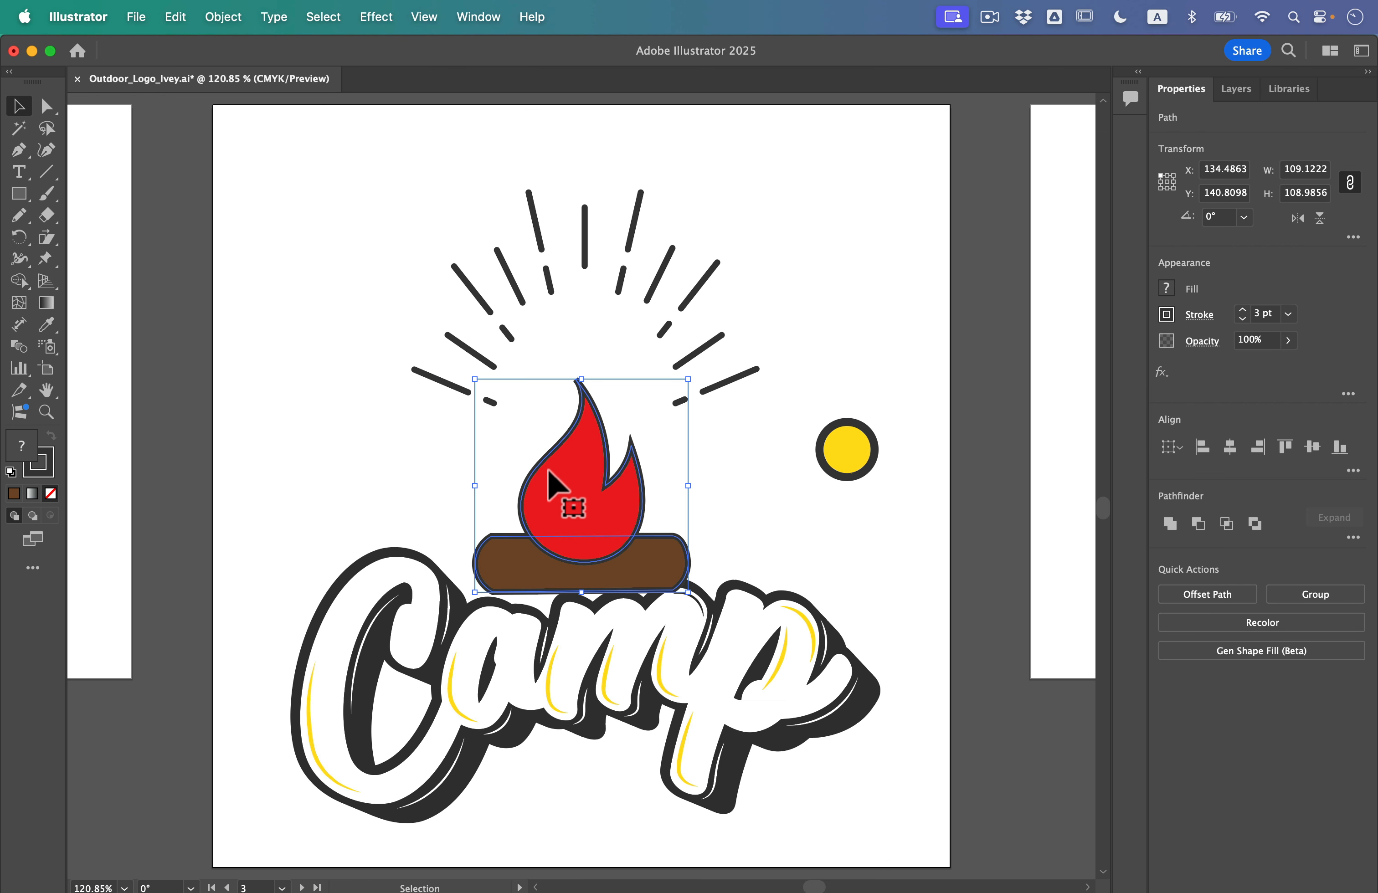
{"action": "left_click_drag", "start_coordinate": [587, 518], "coordinate": [589, 451]}
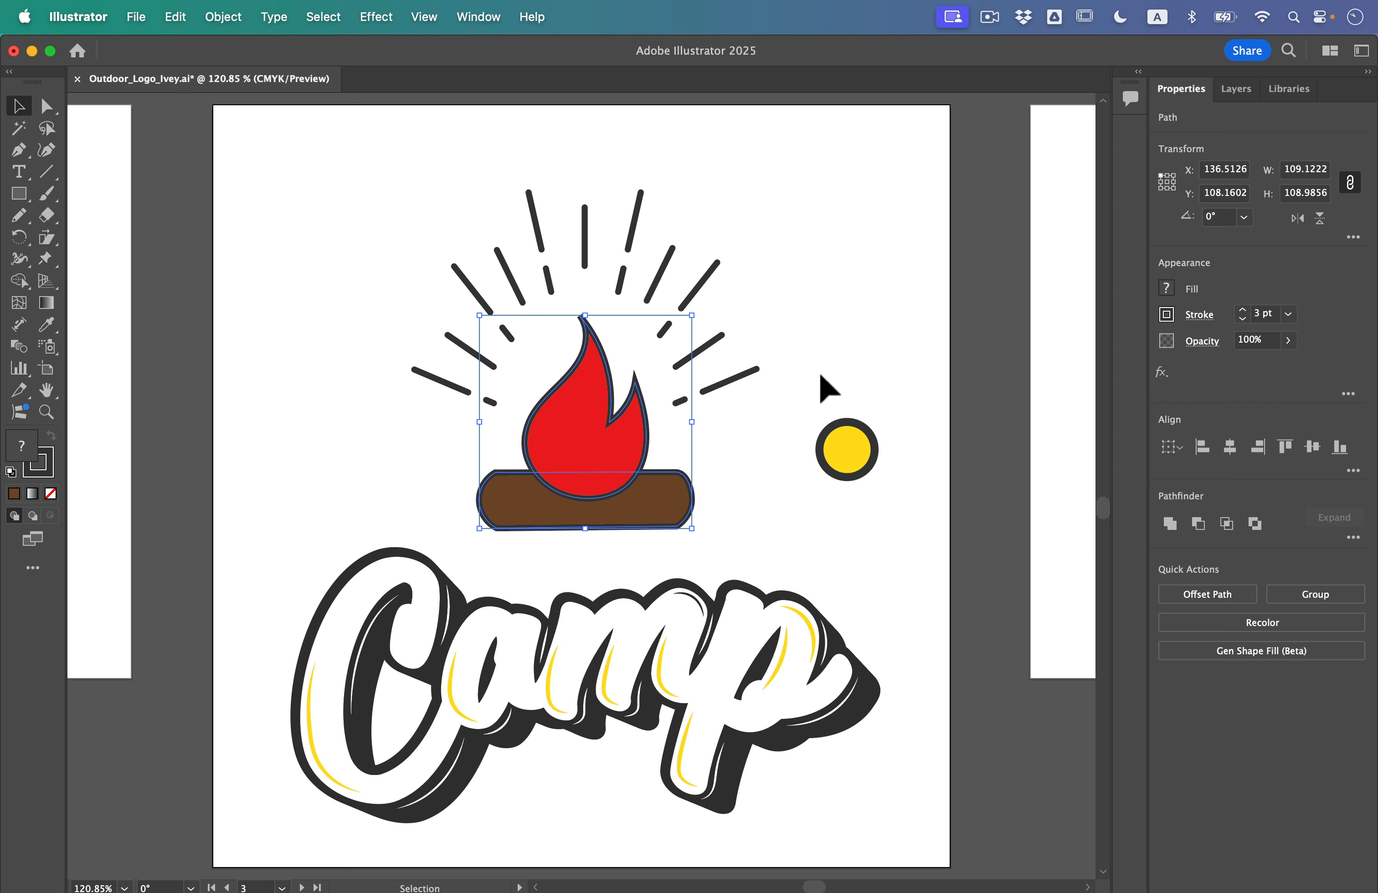
{"action": "left_click", "coordinate": [821, 376]}
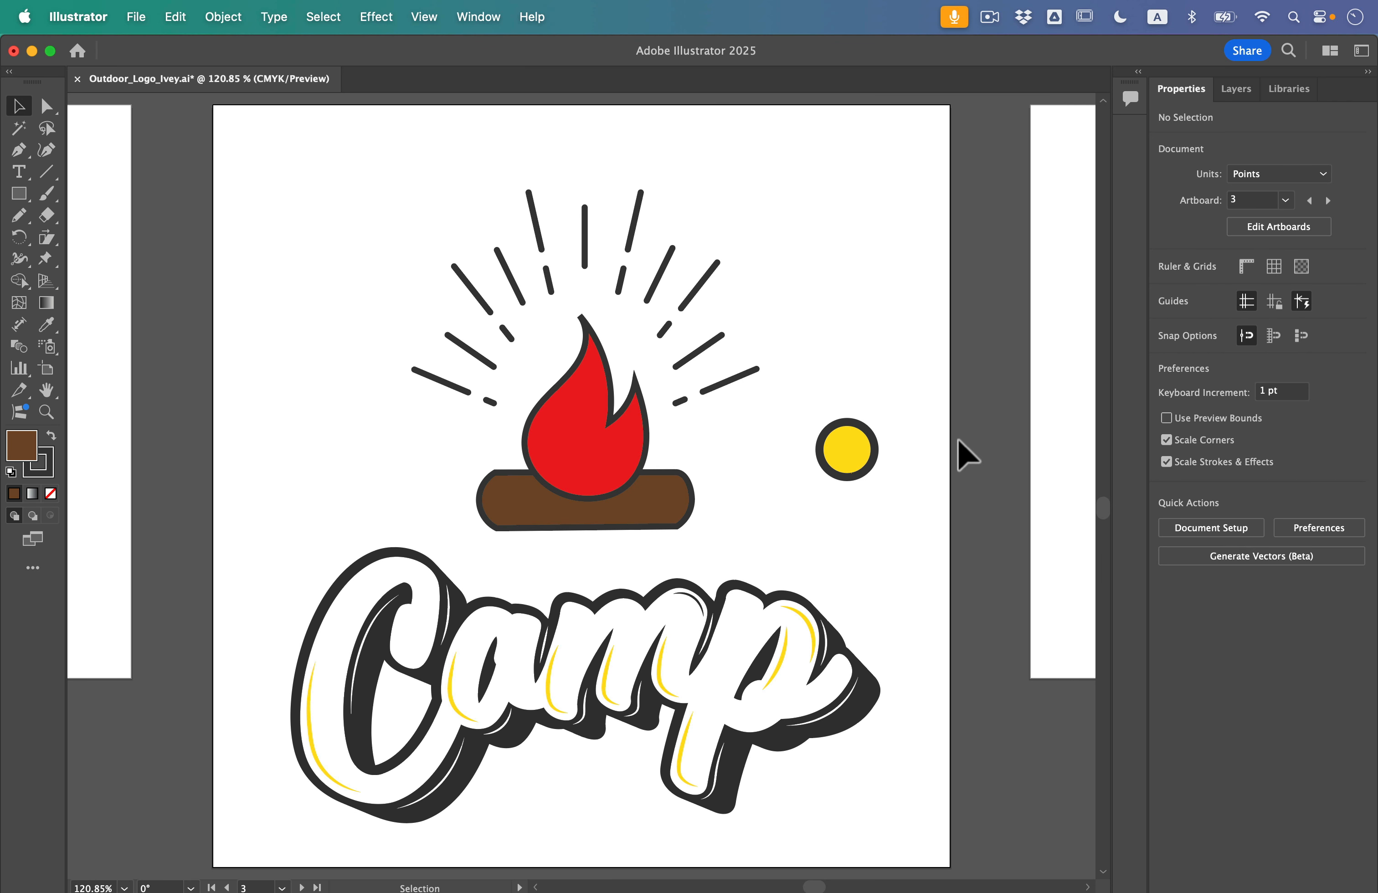
Step: Cut the yellow circle's path at its topmost anchor point with the Scissors tool
{"action": "scroll", "coordinate": [957, 438], "scroll_direction": "up", "scroll_amount": 5}
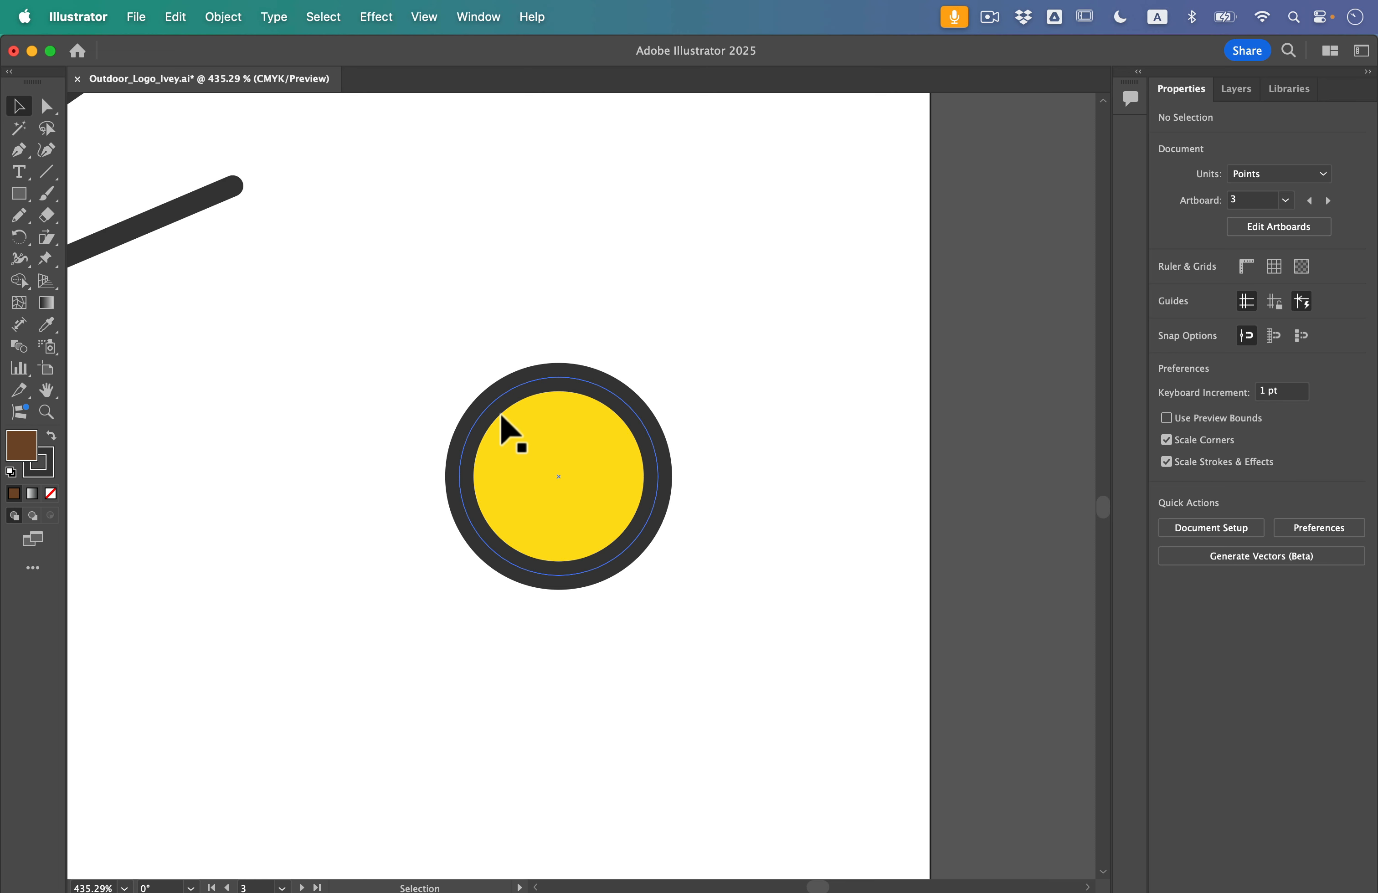
{"action": "left_click", "coordinate": [519, 470]}
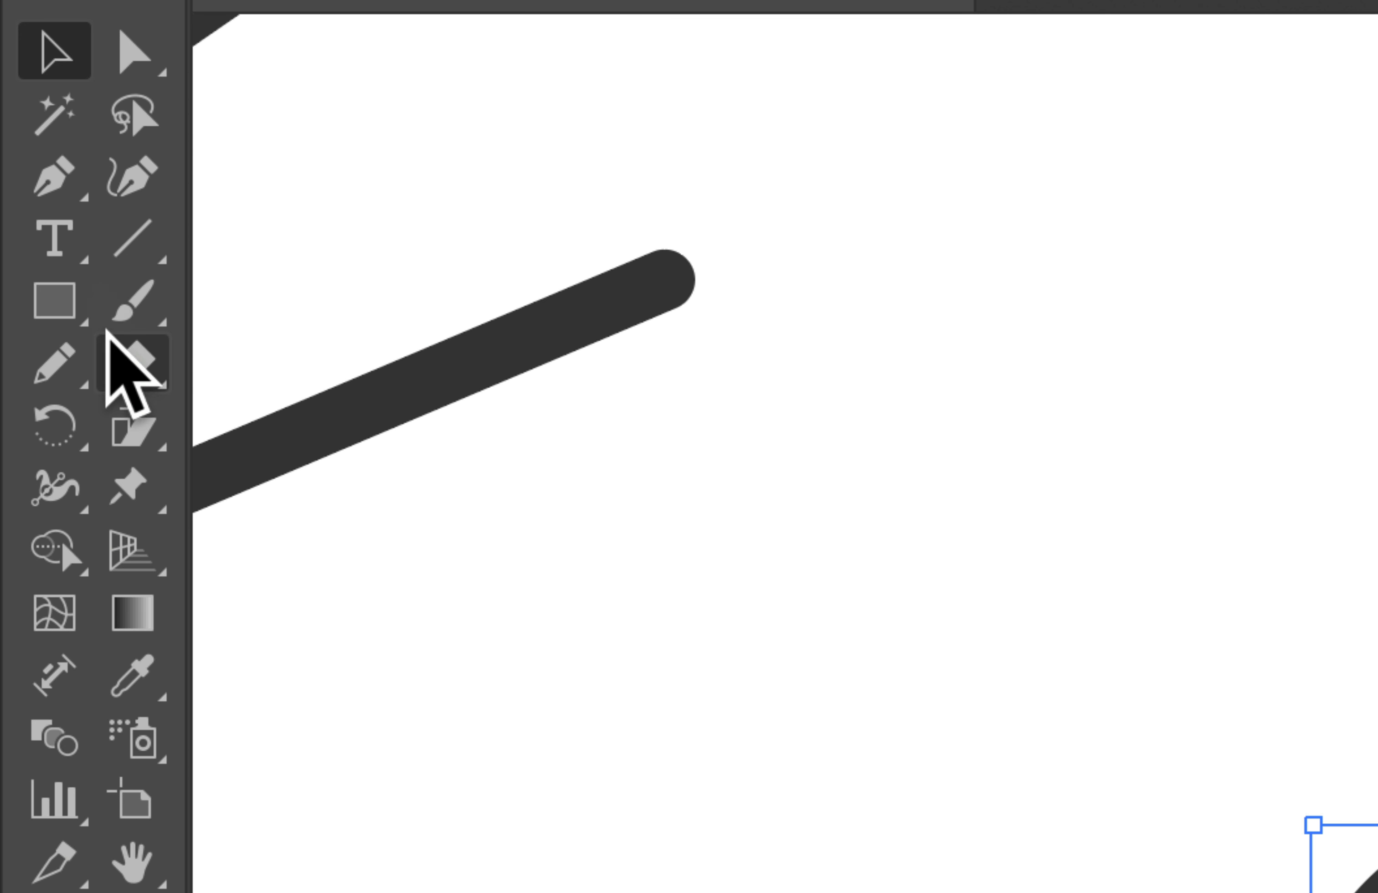
{"action": "left_click", "coordinate": [45, 214]}
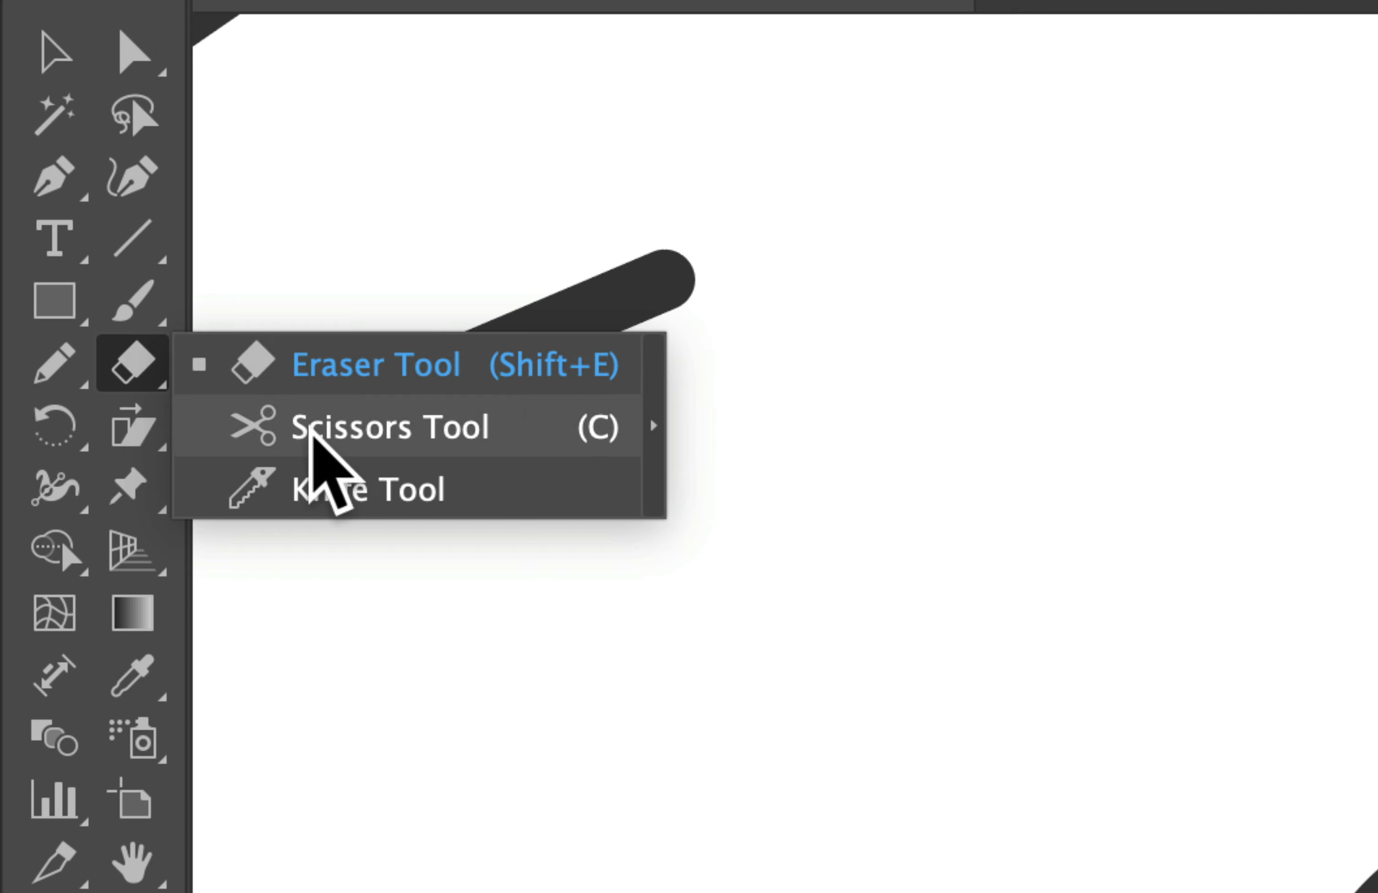
{"action": "left_click", "coordinate": [352, 432]}
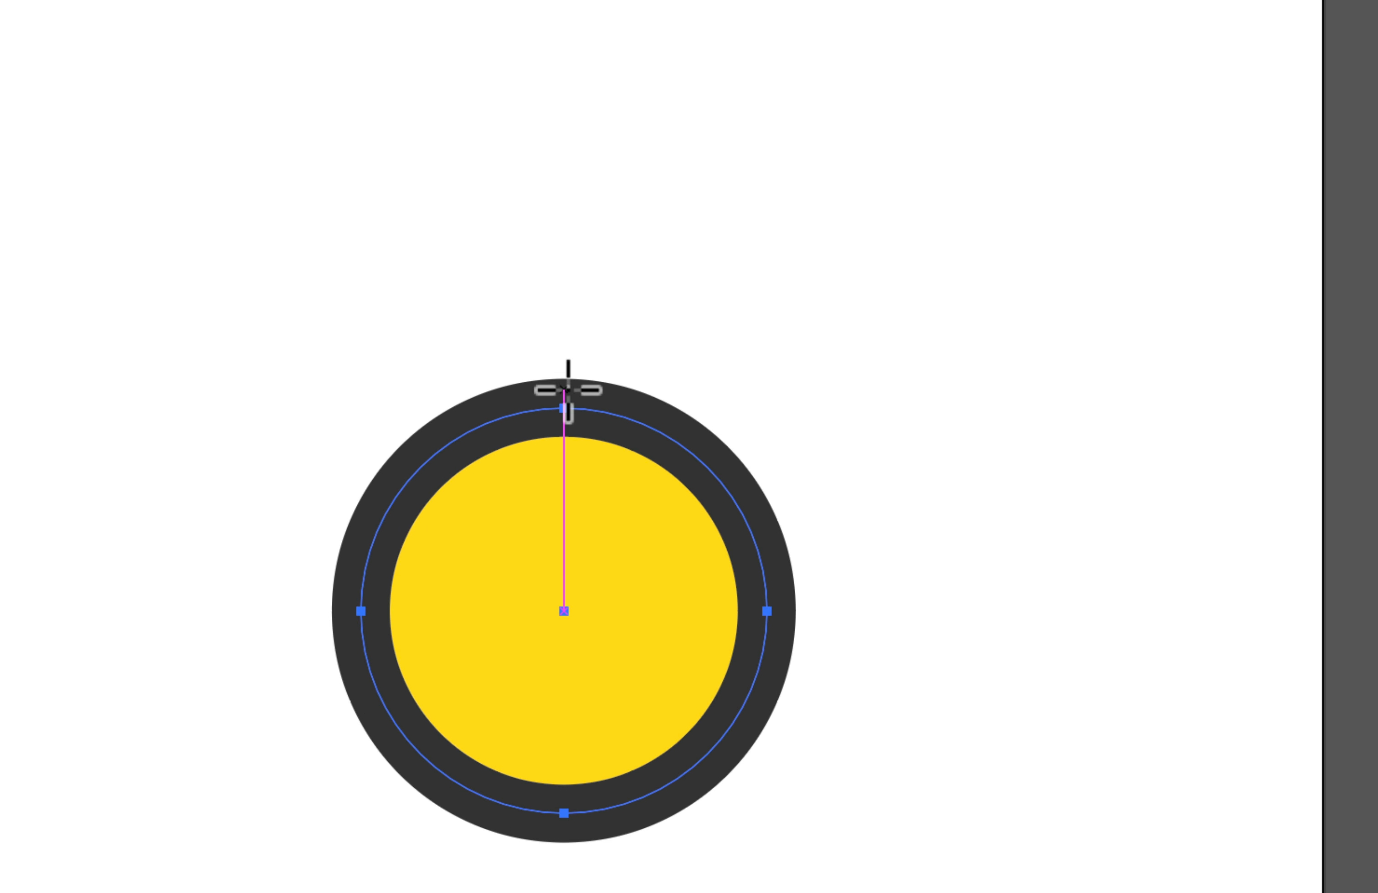
{"action": "left_click", "coordinate": [563, 408]}
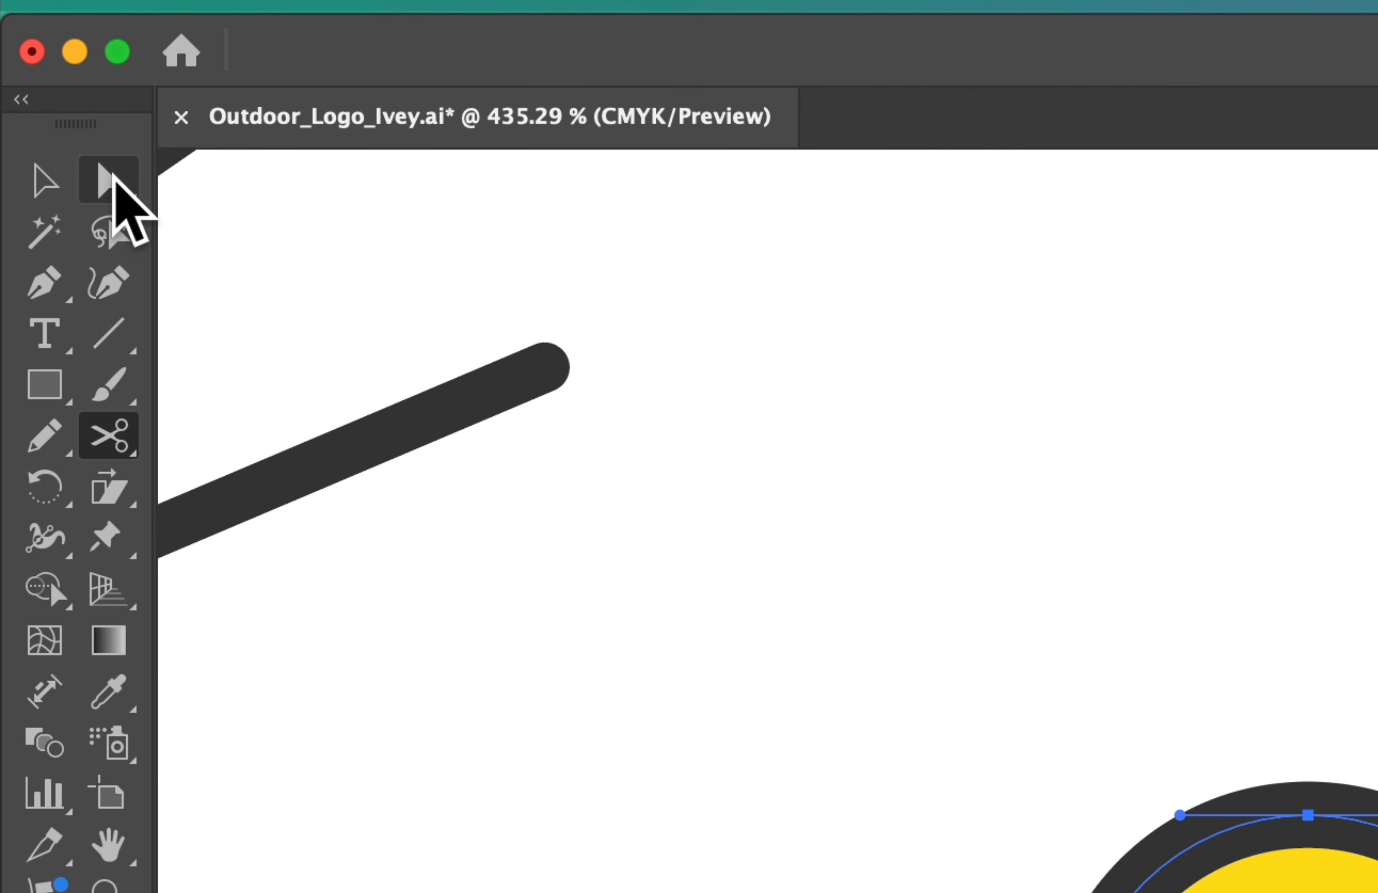
Step: Pull the circle's two cut ends upward and apart with Direct Selection, making an open shape about 41 pt high
{"action": "left_click", "coordinate": [113, 176]}
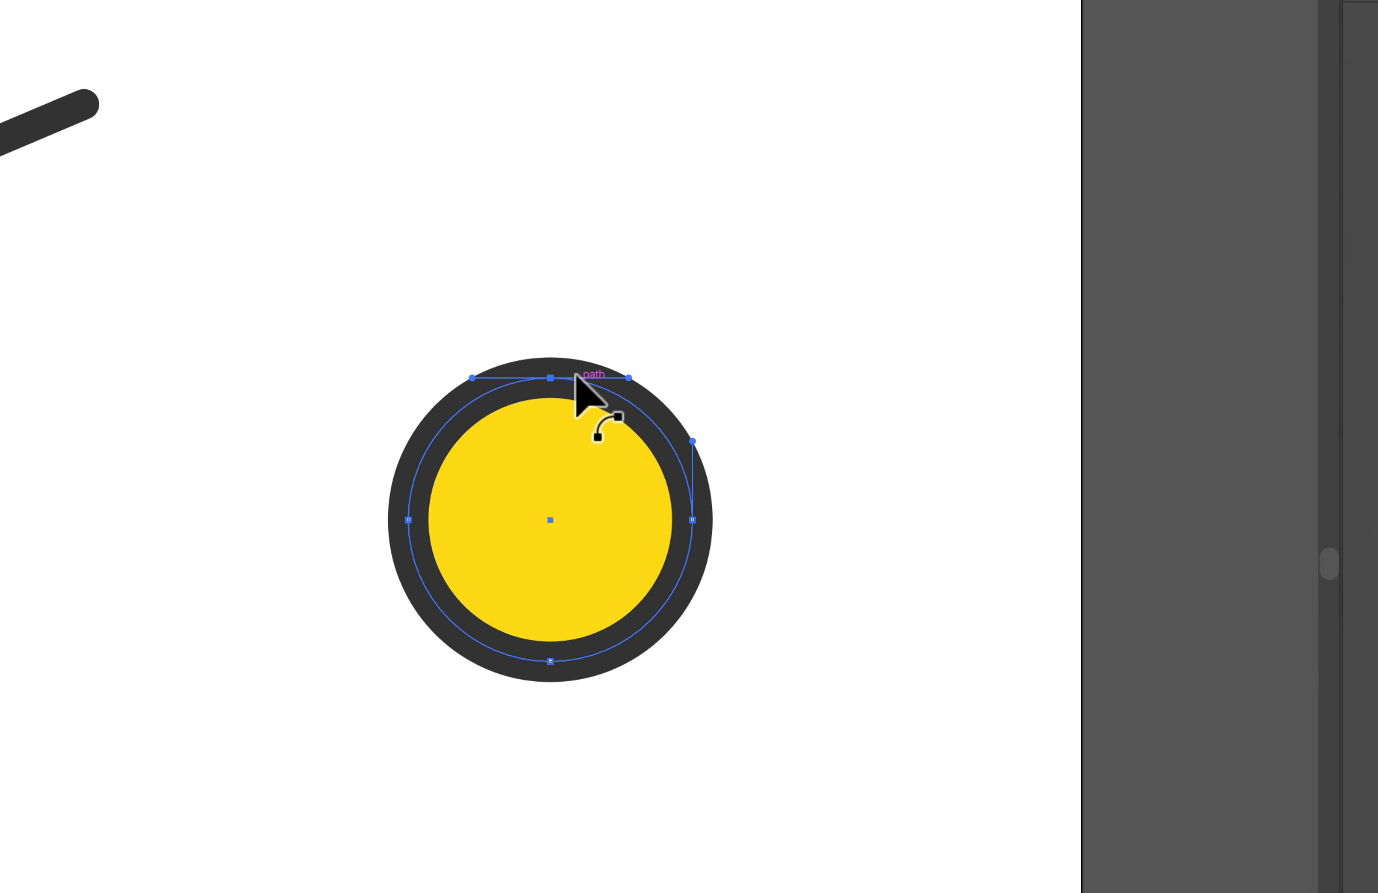
{"action": "left_click_drag", "start_coordinate": [551, 383], "coordinate": [604, 247]}
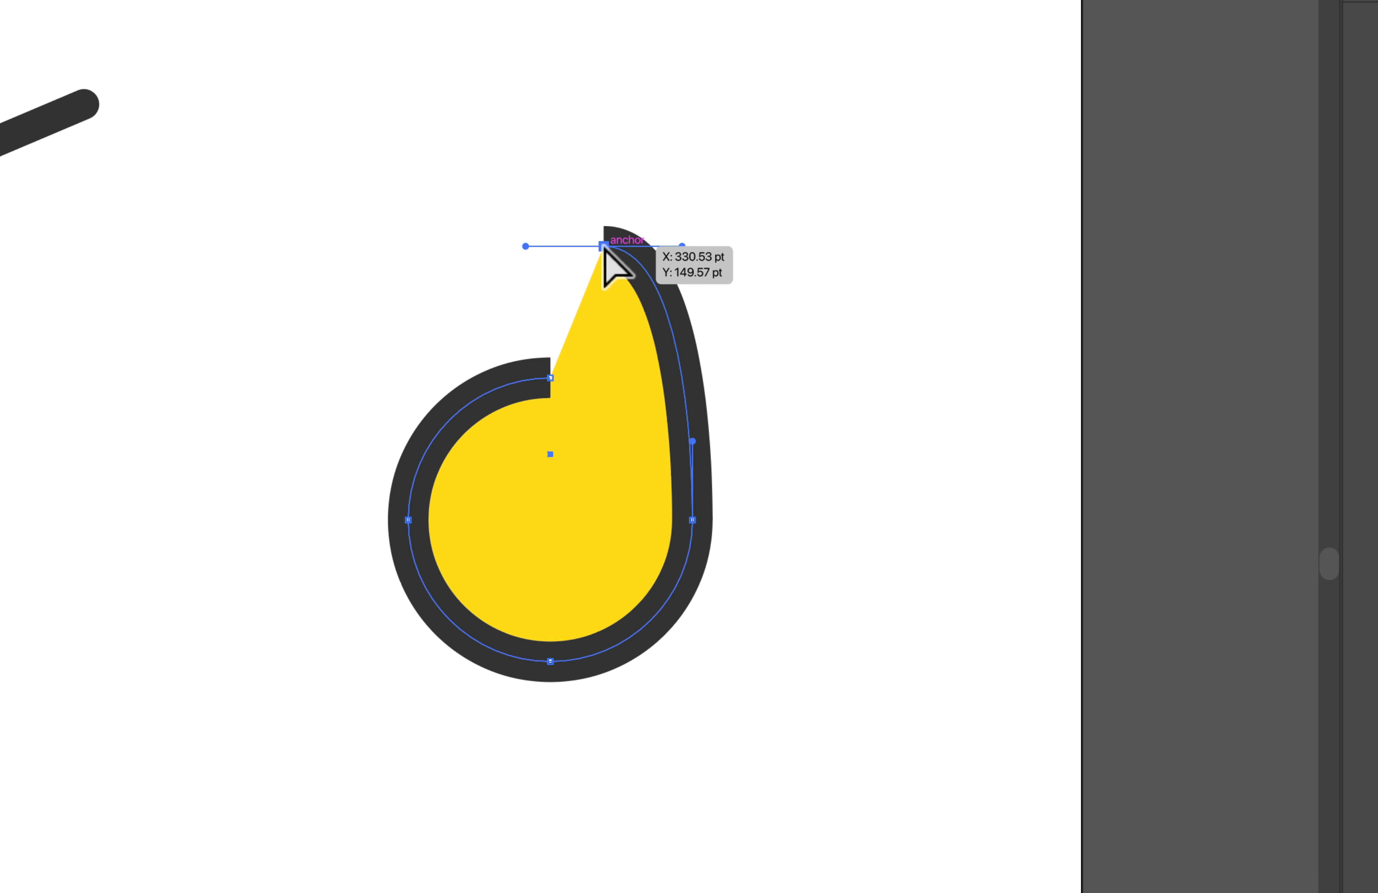
{"action": "left_click_drag", "start_coordinate": [546, 374], "coordinate": [482, 247]}
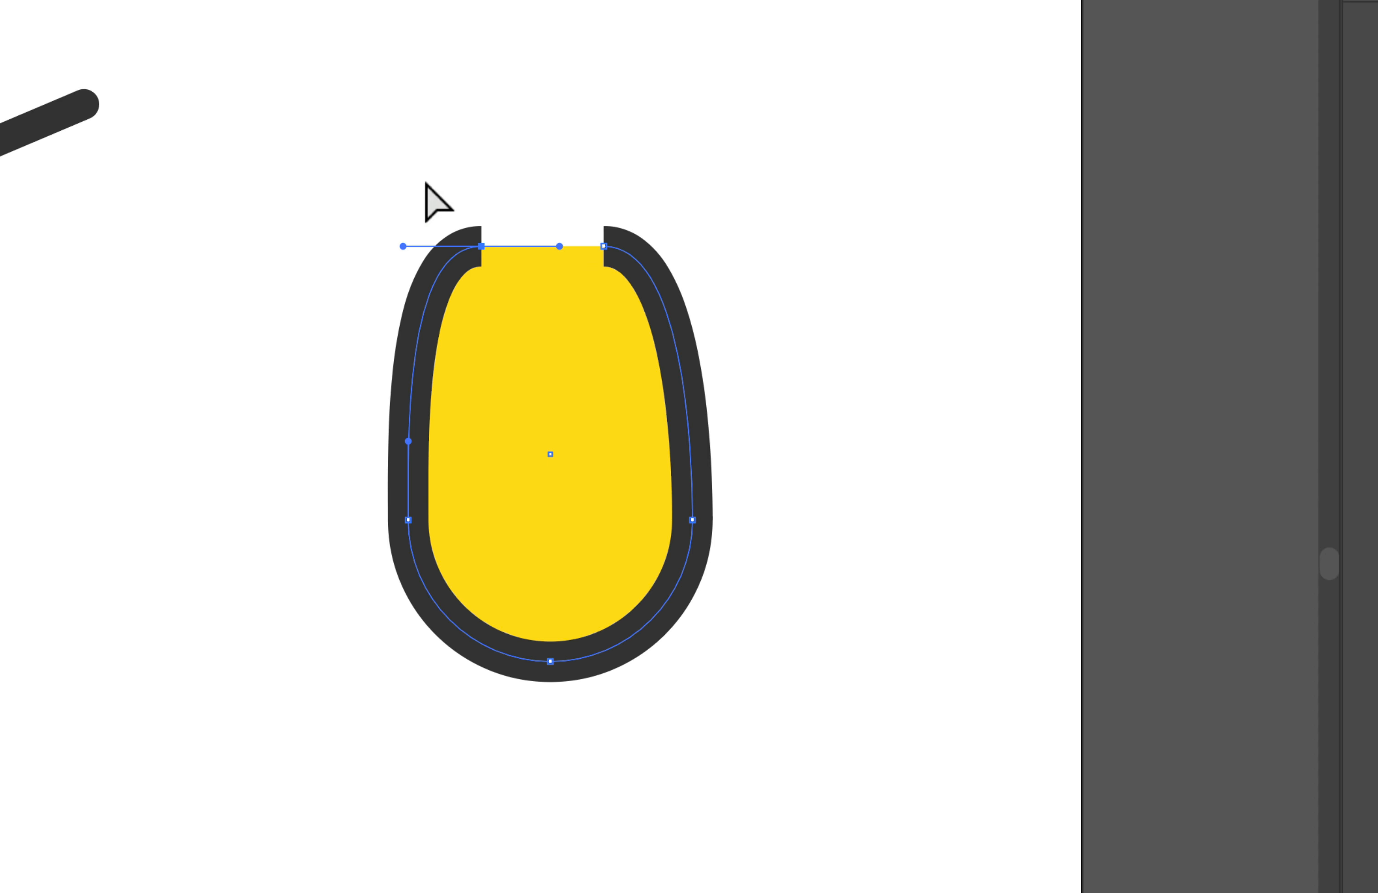
Step: Convert both open end anchors of the yellow shape to corner points
{"action": "left_click_drag", "start_coordinate": [553, 292], "coordinate": [672, 339]}
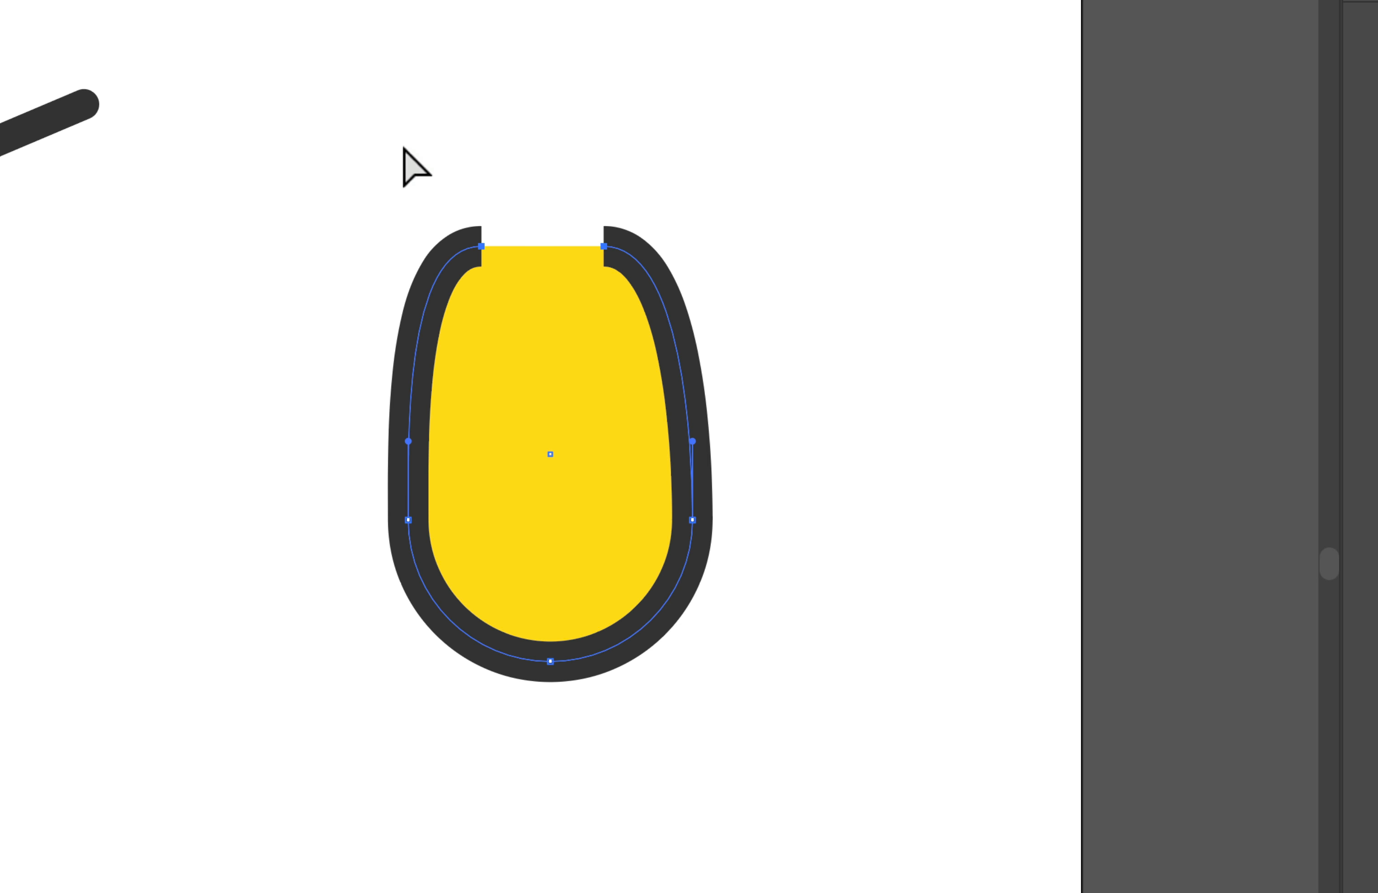
{"action": "left_click", "coordinate": [529, 315]}
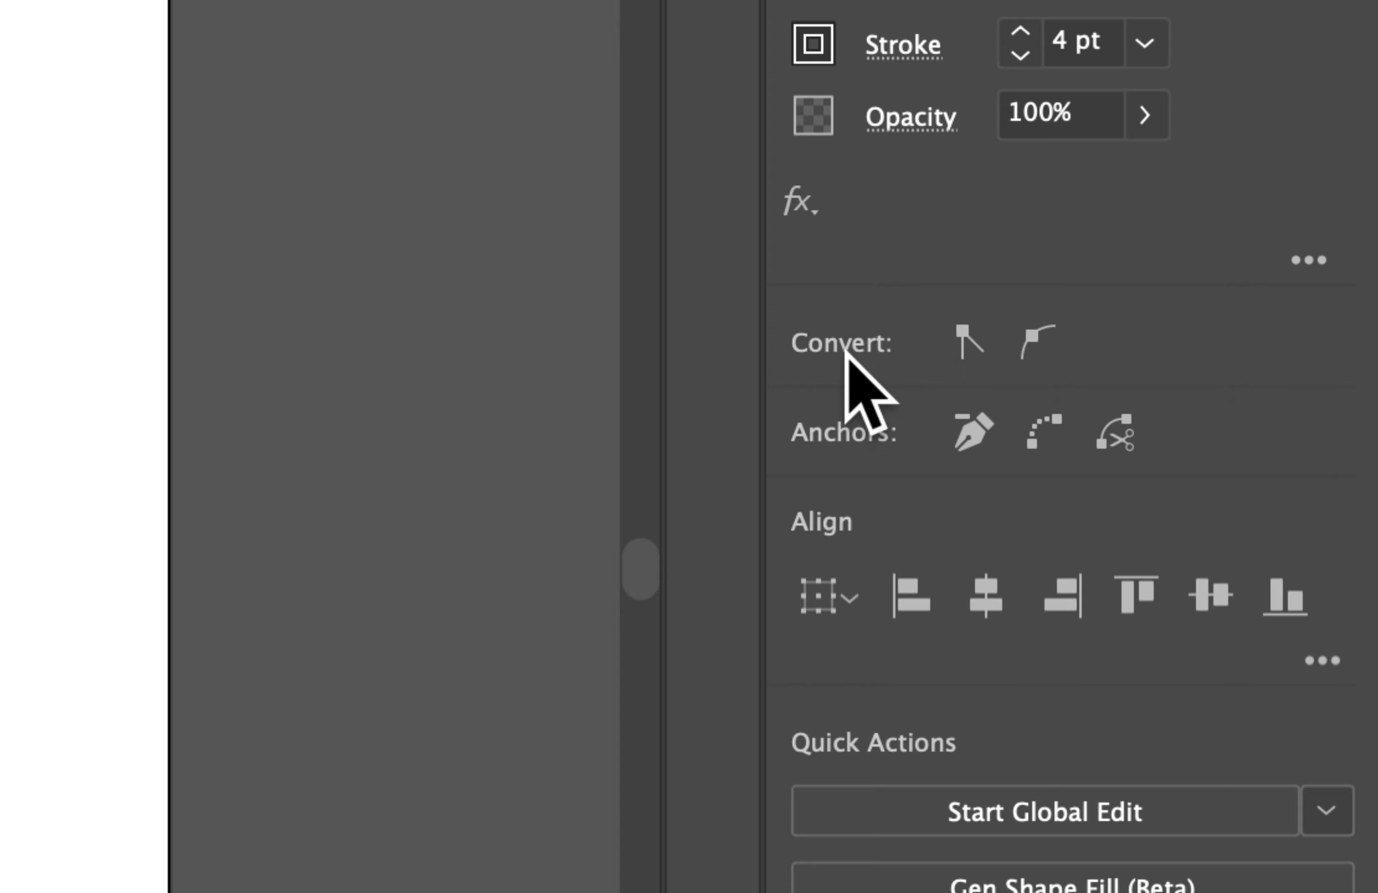
{"action": "left_click", "coordinate": [965, 342]}
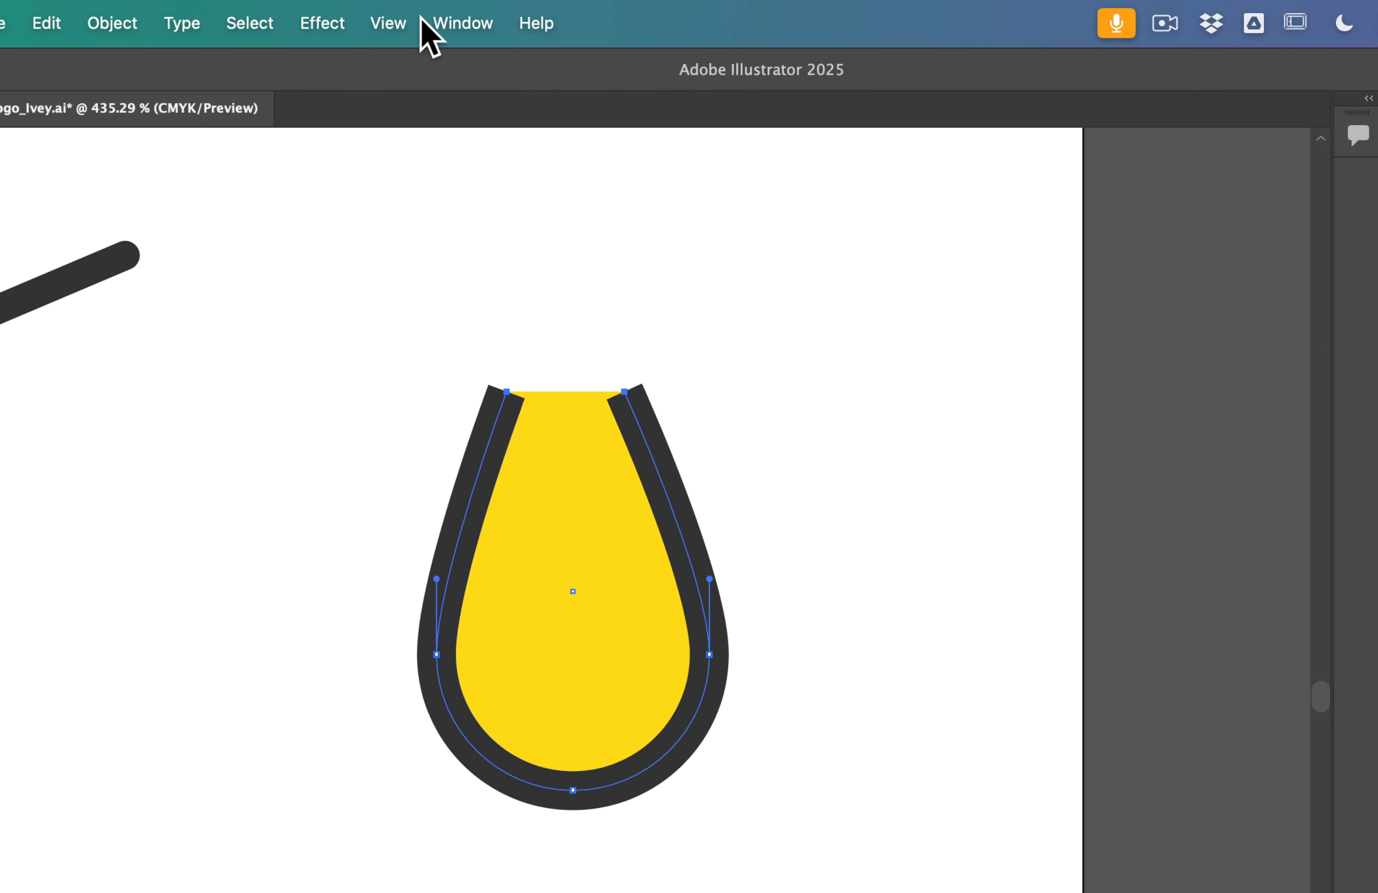
Step: Check that the Advanced toolbar is enabled and activate the Join tool for the yellow shape's open ends
{"action": "left_click", "coordinate": [387, 20]}
{"action": "mouse_move", "coordinate": [465, 11]}
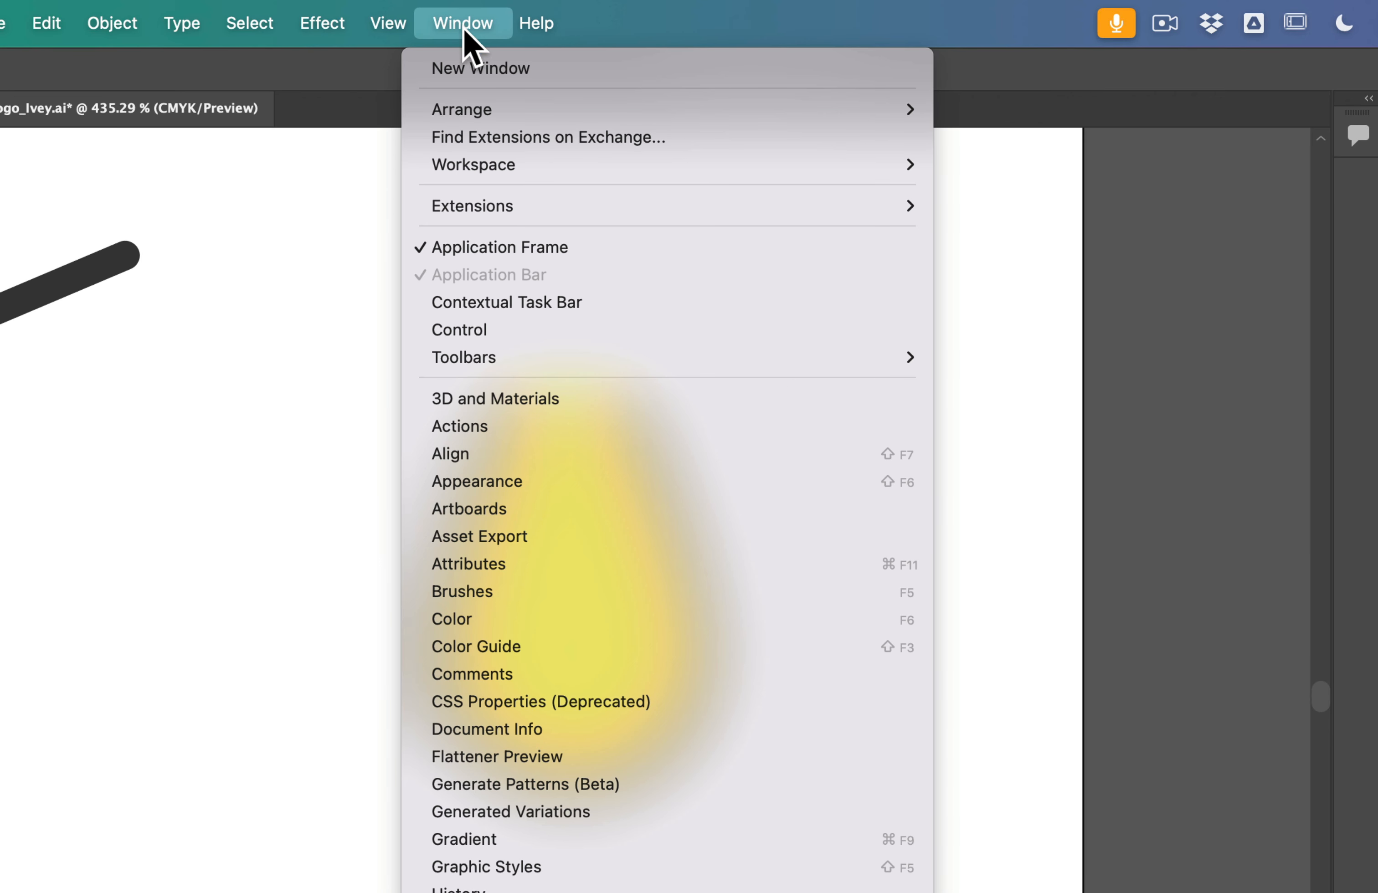
{"action": "mouse_move", "coordinate": [510, 358]}
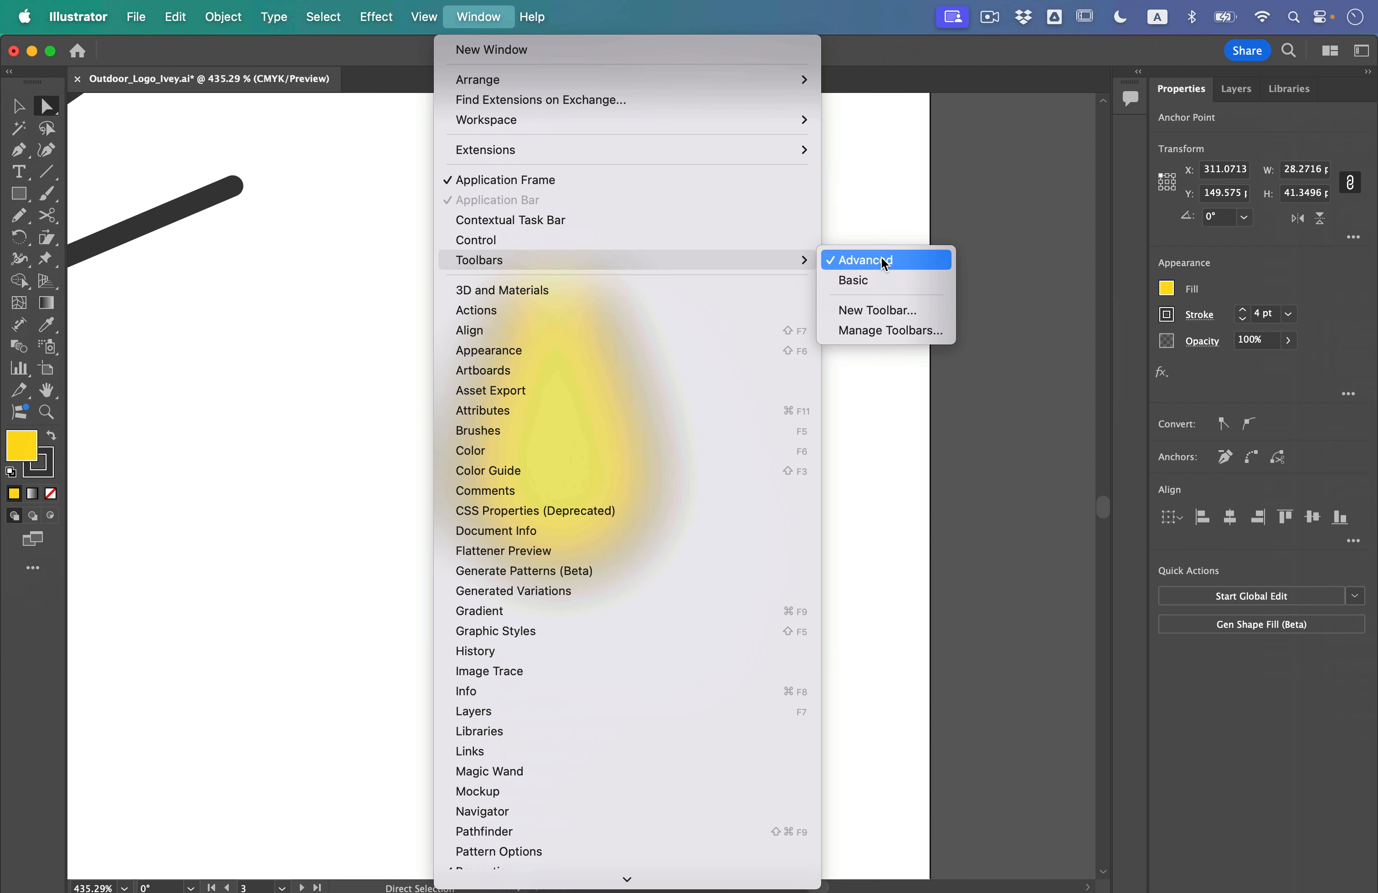
{"action": "mouse_move", "coordinate": [57, 9]}
{"action": "left_click", "coordinate": [183, 6]}
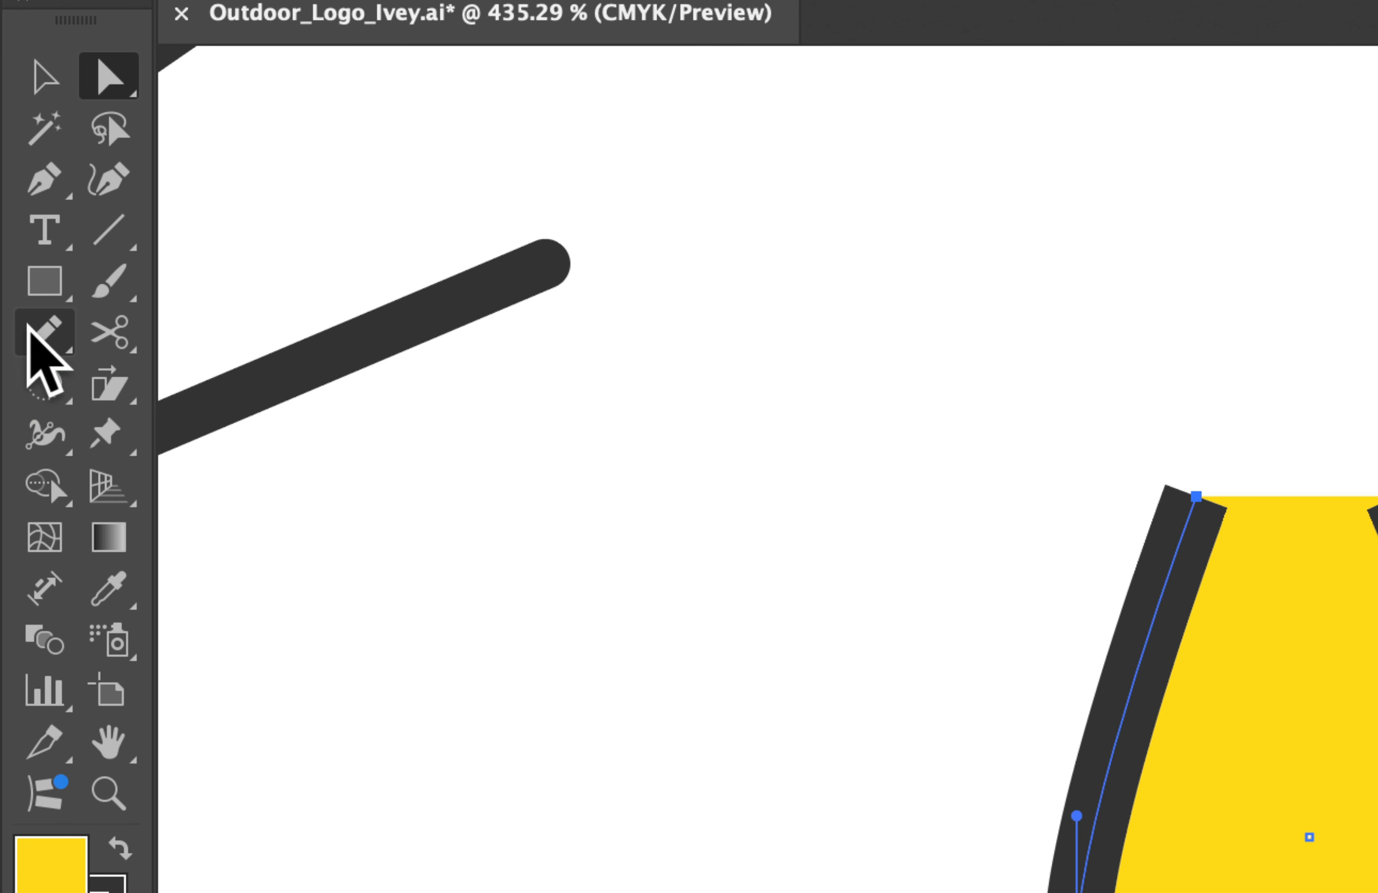
{"action": "left_click", "coordinate": [46, 339]}
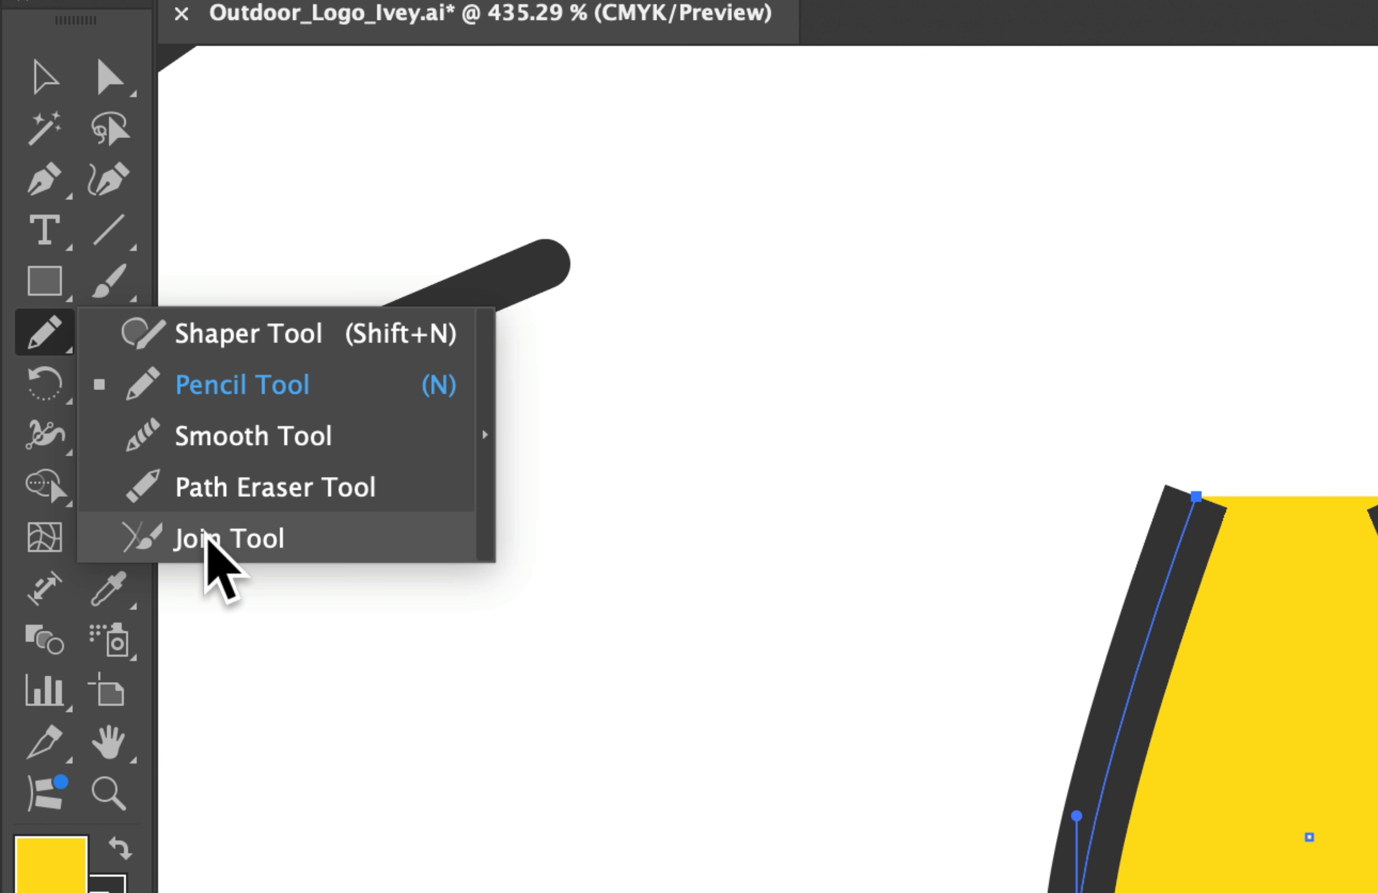
{"action": "left_click", "coordinate": [209, 542]}
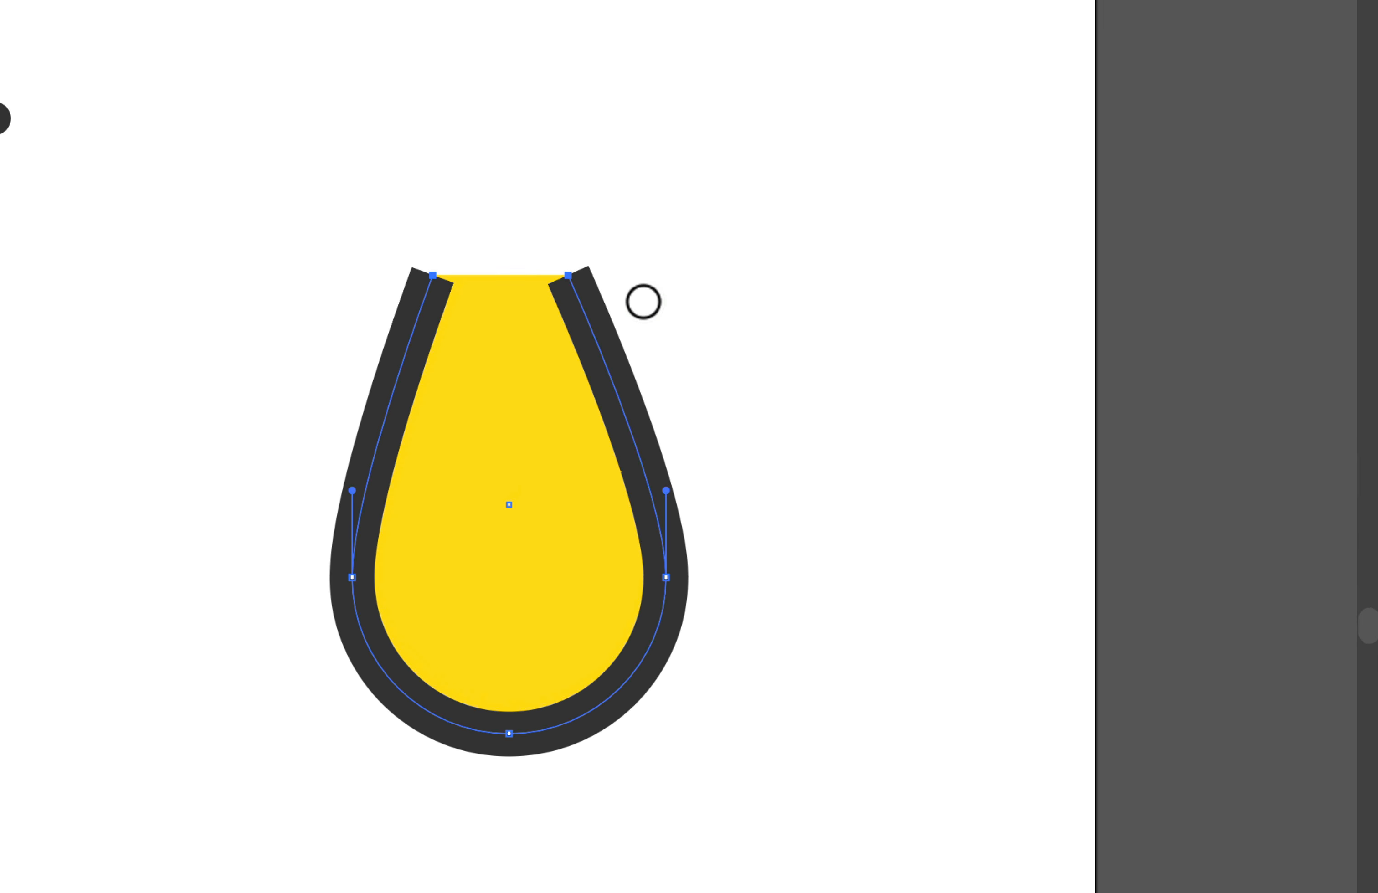